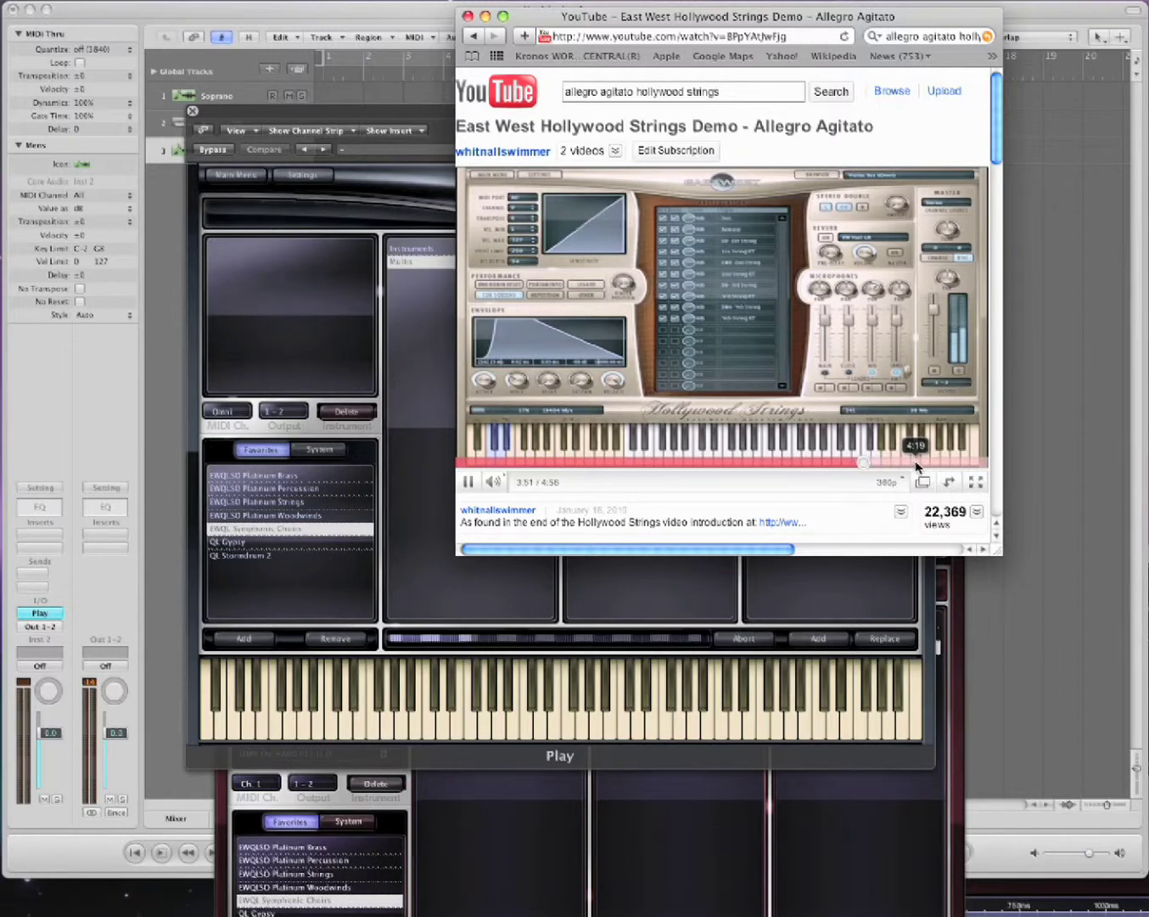
- Skip the Hollywood Strings demo video ahead to 4:19, and minimise the browser window once it has played
{"action": "left_click", "coordinate": [919, 461]}
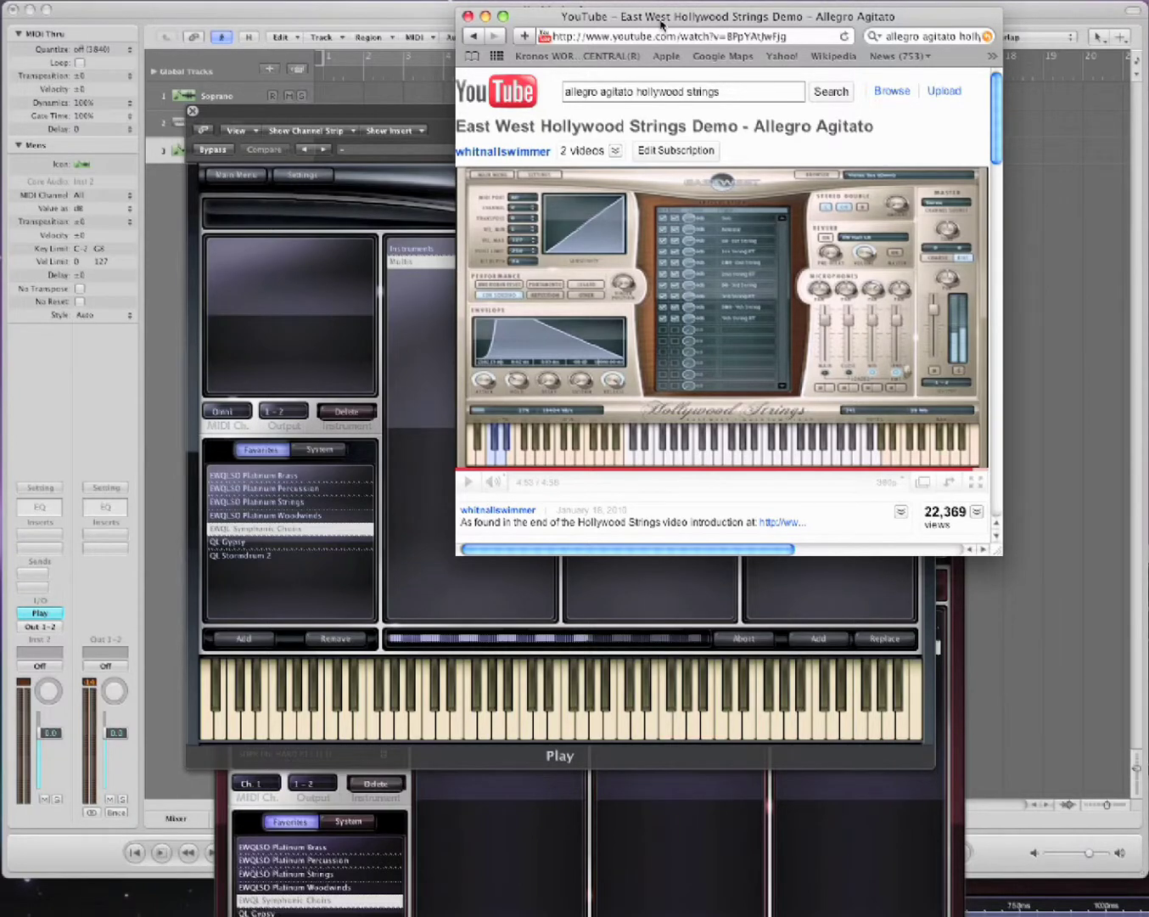
{"action": "left_click_drag", "start_coordinate": [660, 24], "coordinate": [662, 24]}
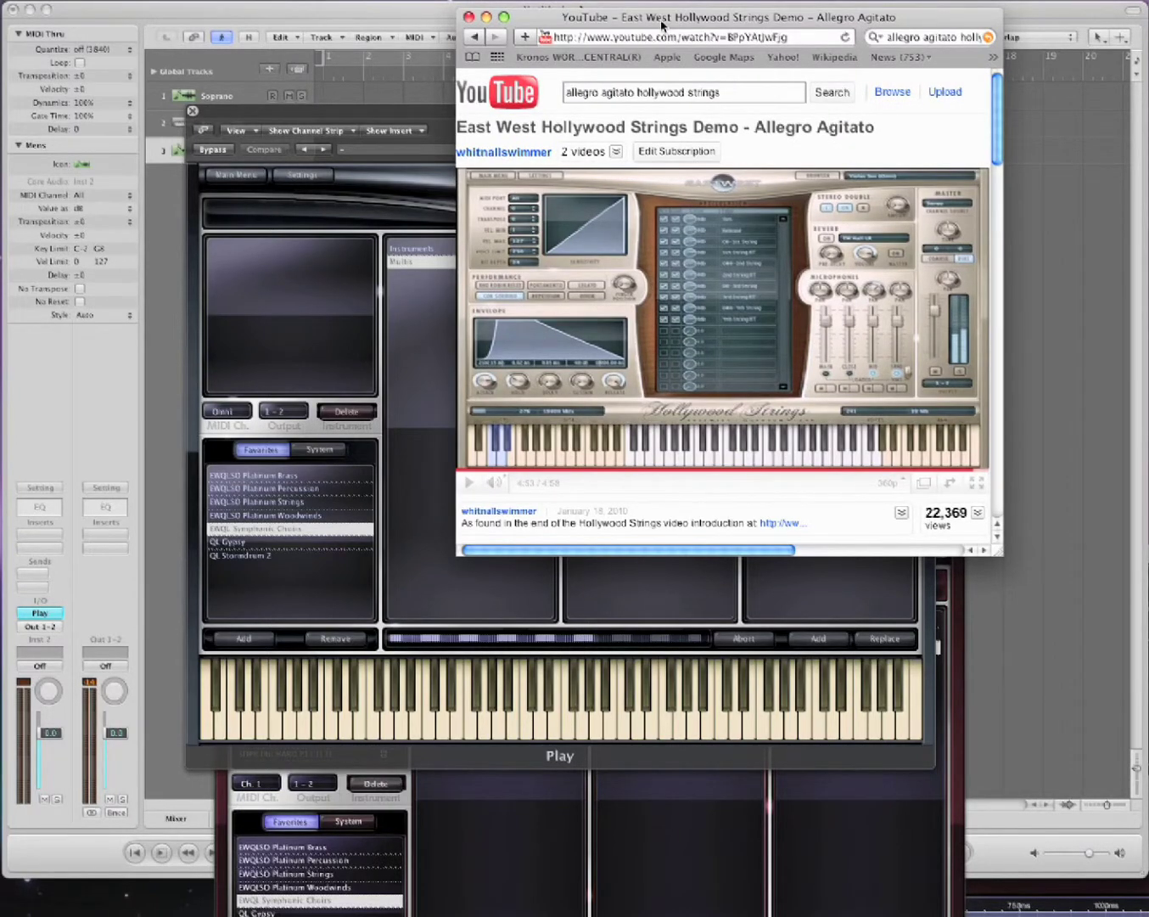
{"action": "double_click", "coordinate": [661, 25]}
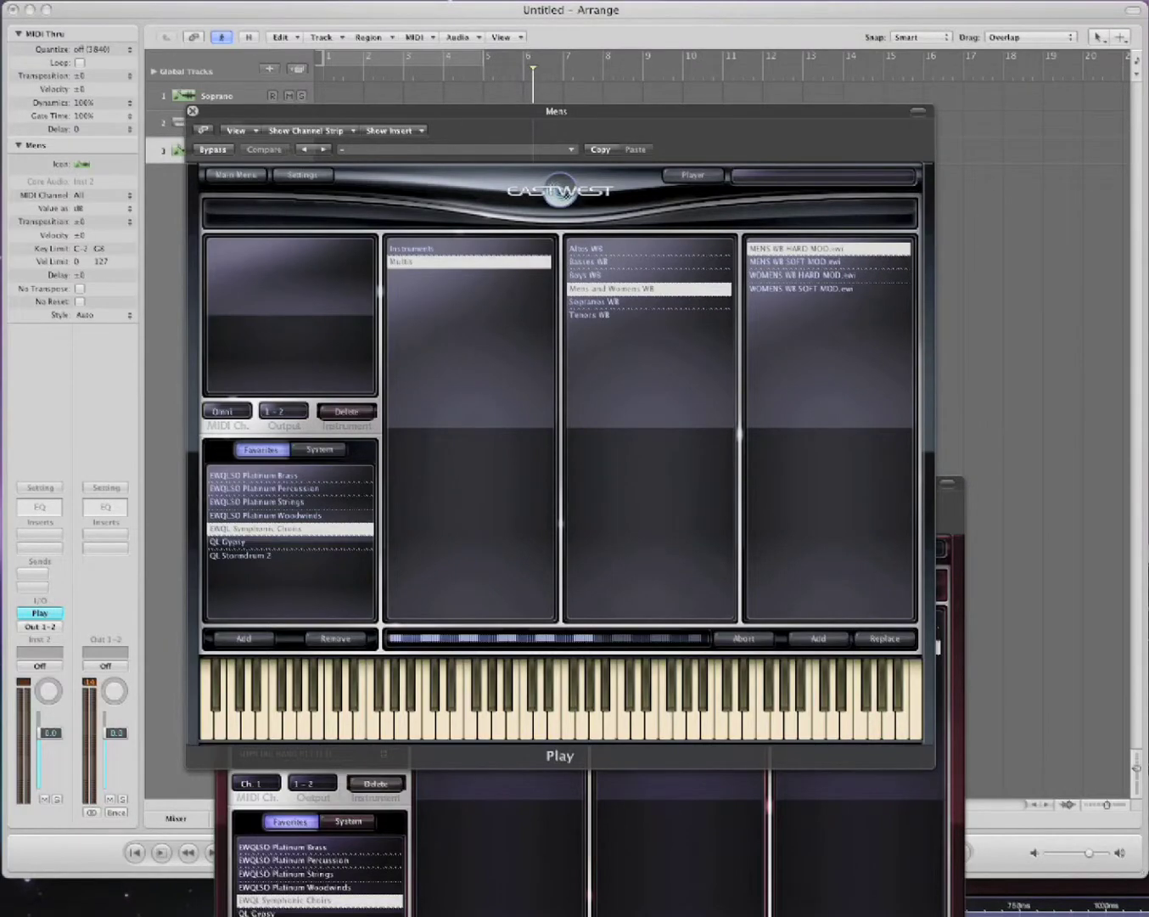
- Create a new WordBuilder voice named Mens with the voice type EWQLSC Men*
{"action": "left_click_drag", "start_coordinate": [1126, 557], "coordinate": [979, 495]}
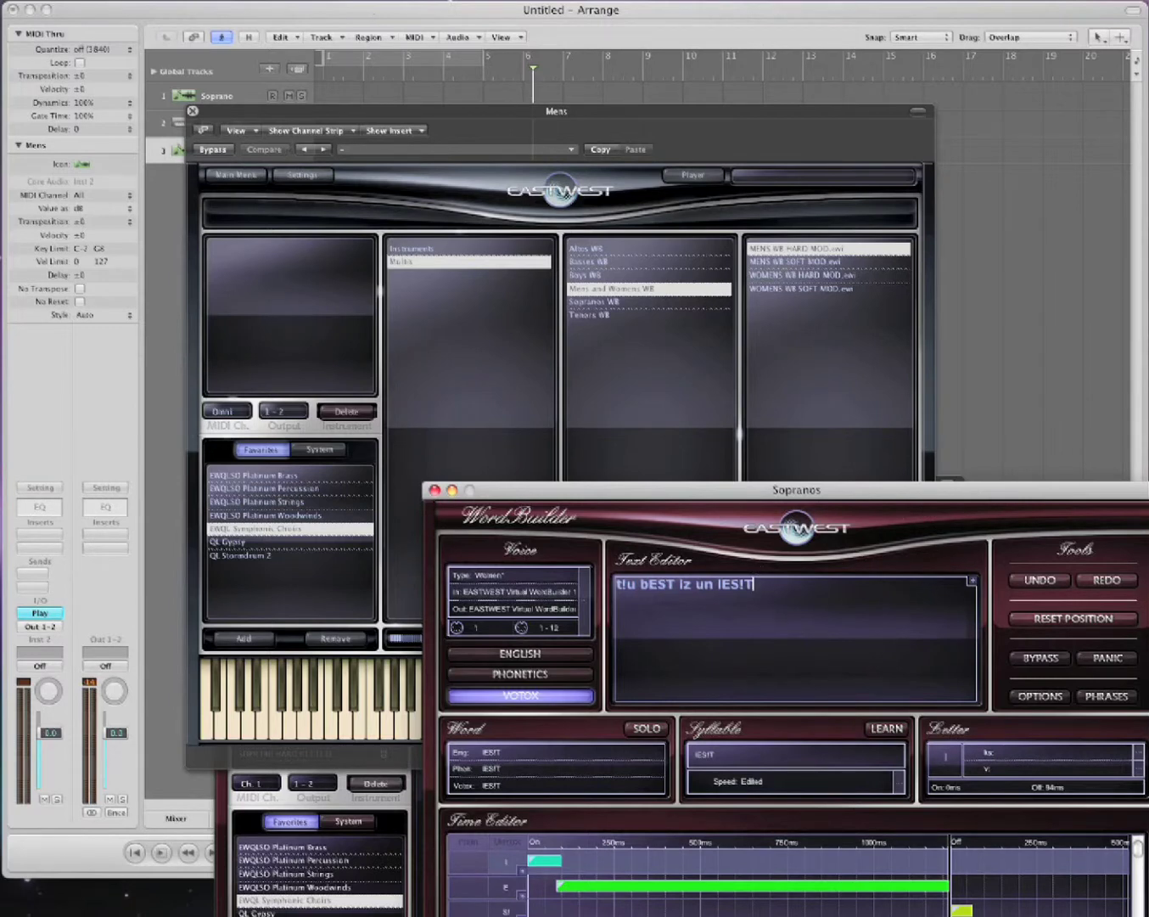
{"action": "left_click", "coordinate": [66, 0]}
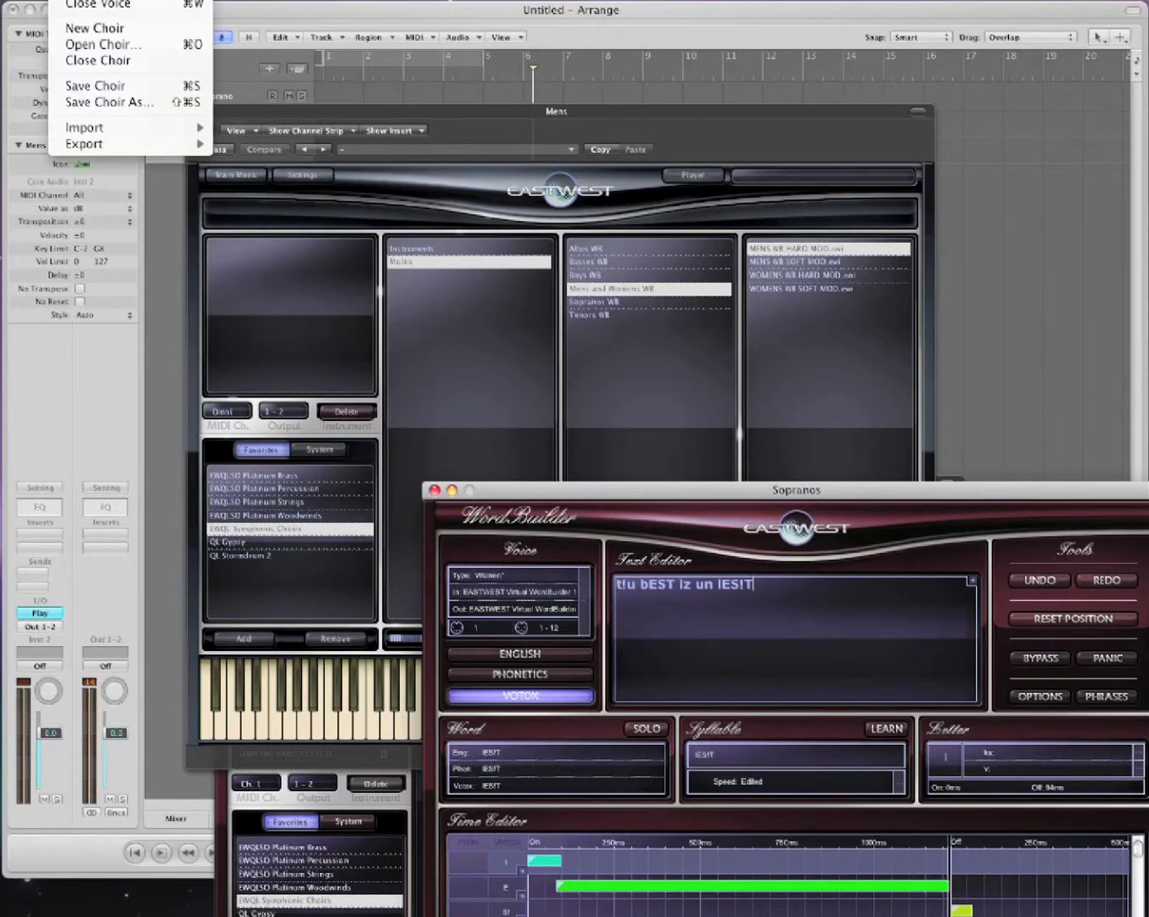
{"action": "left_click", "coordinate": [95, 0]}
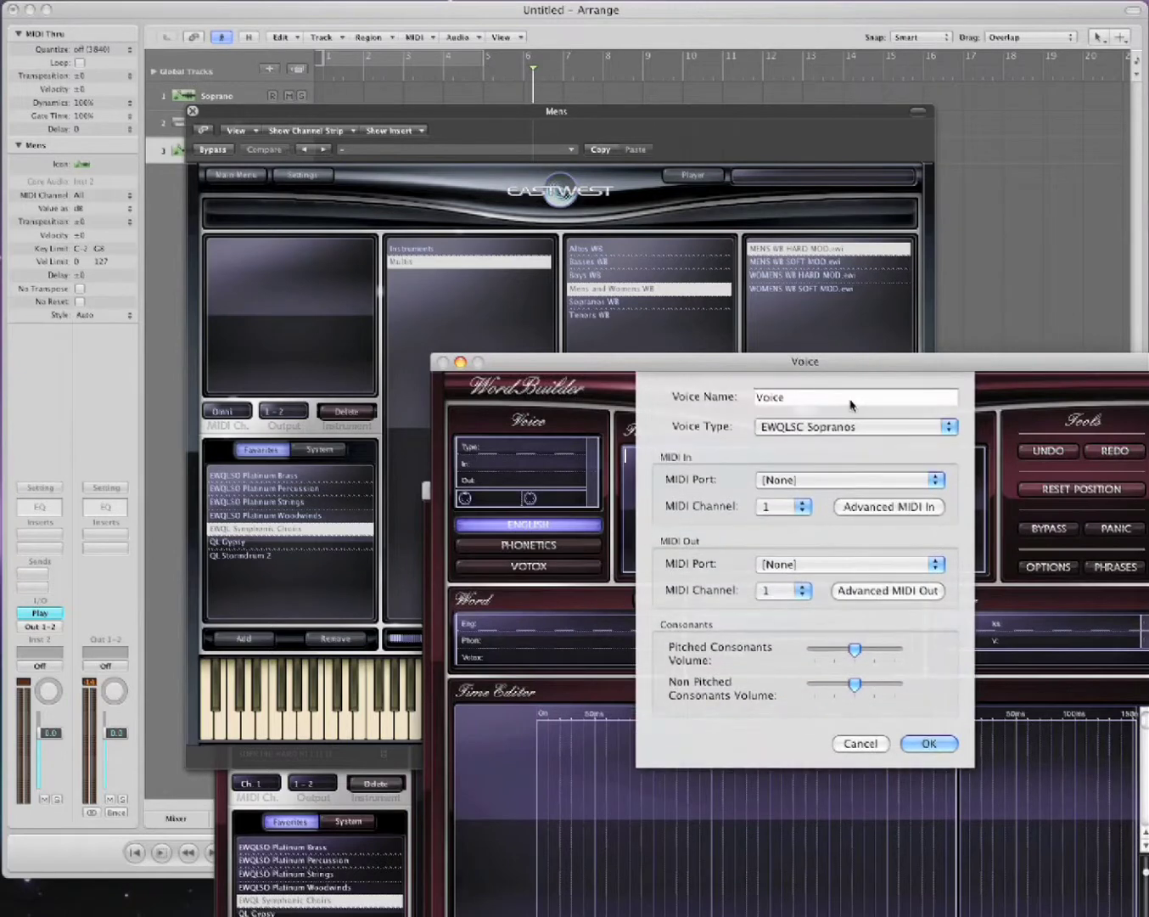
{"action": "type", "text": "Mens"}
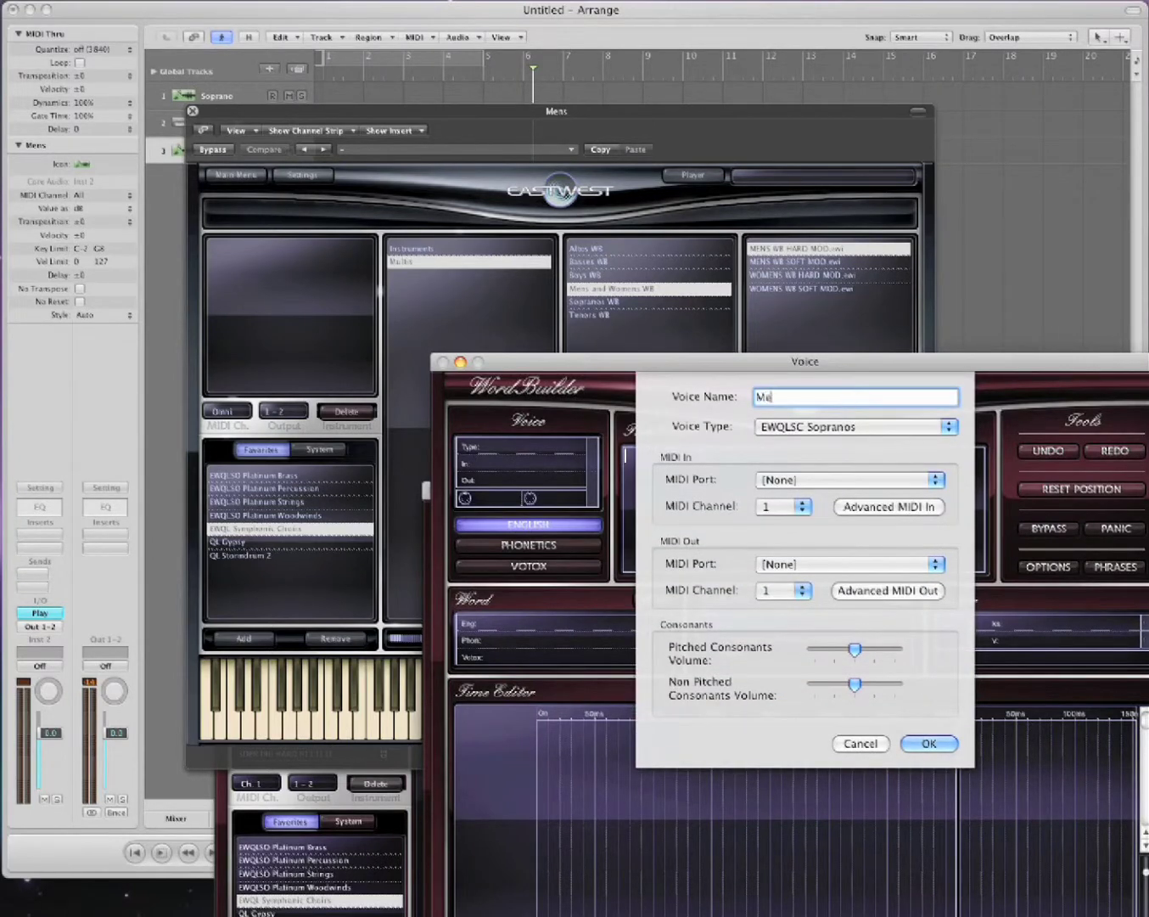
{"action": "left_click", "coordinate": [842, 436]}
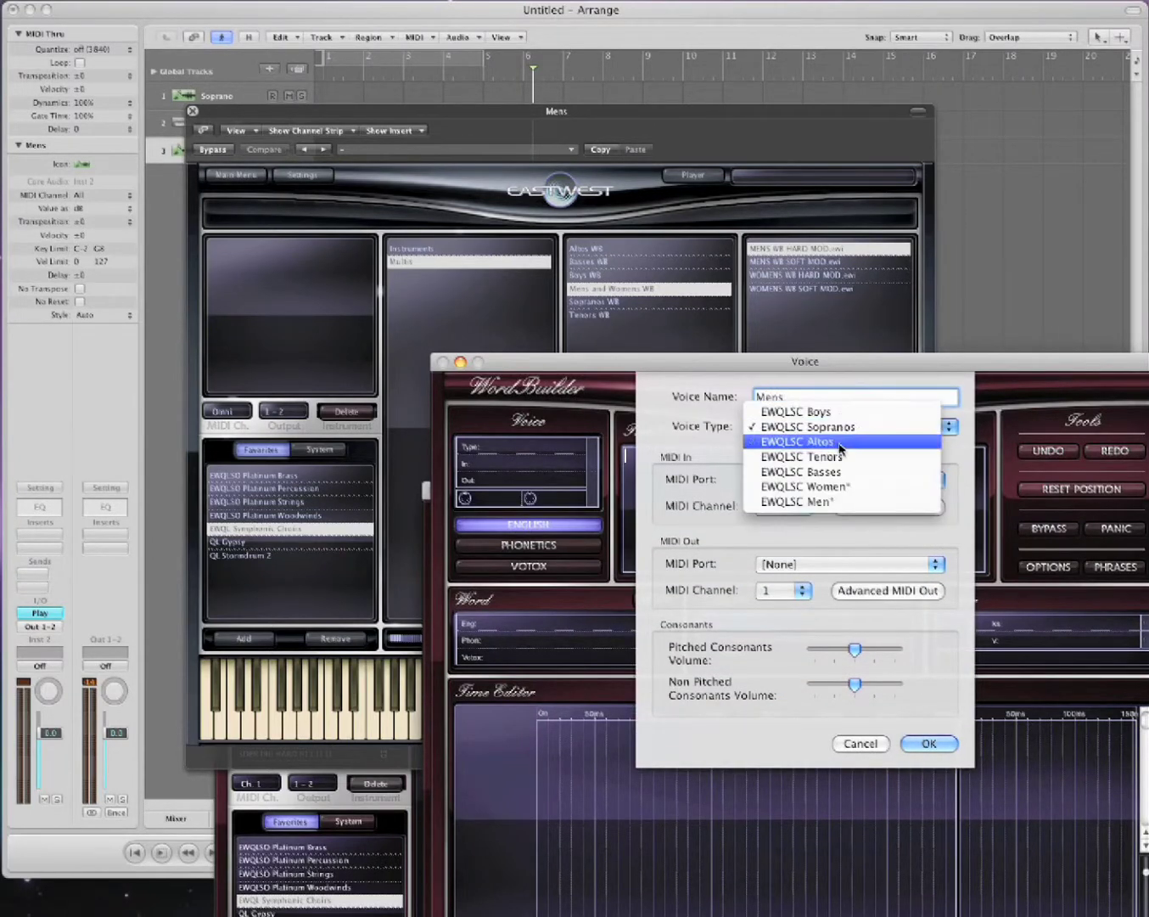
{"action": "left_click", "coordinate": [845, 503]}
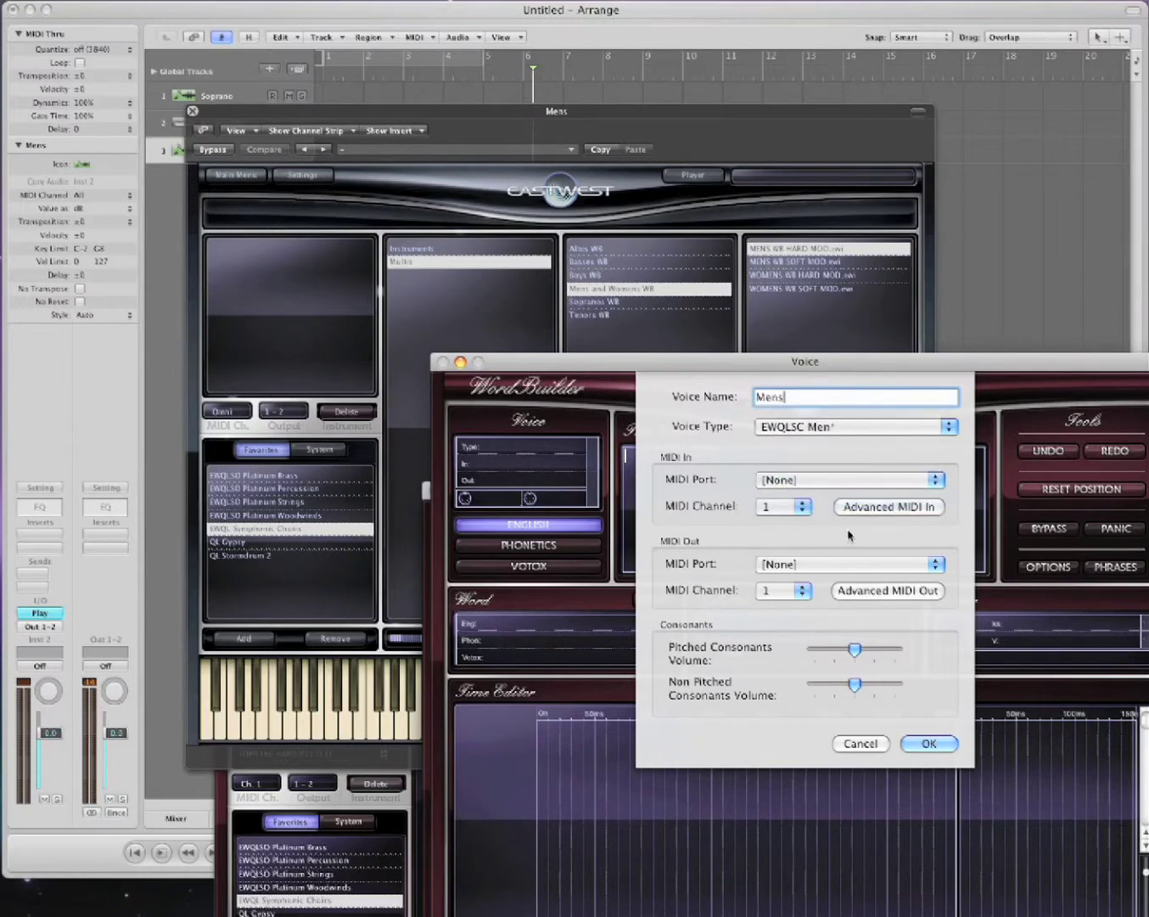
- Set the Mens voice's MIDI In port to EASTWEST Virtual WordBuilder 3, assign an EASTWEST Virtual WordBuilder MIDI Out port, and confirm
{"action": "left_click", "coordinate": [836, 484]}
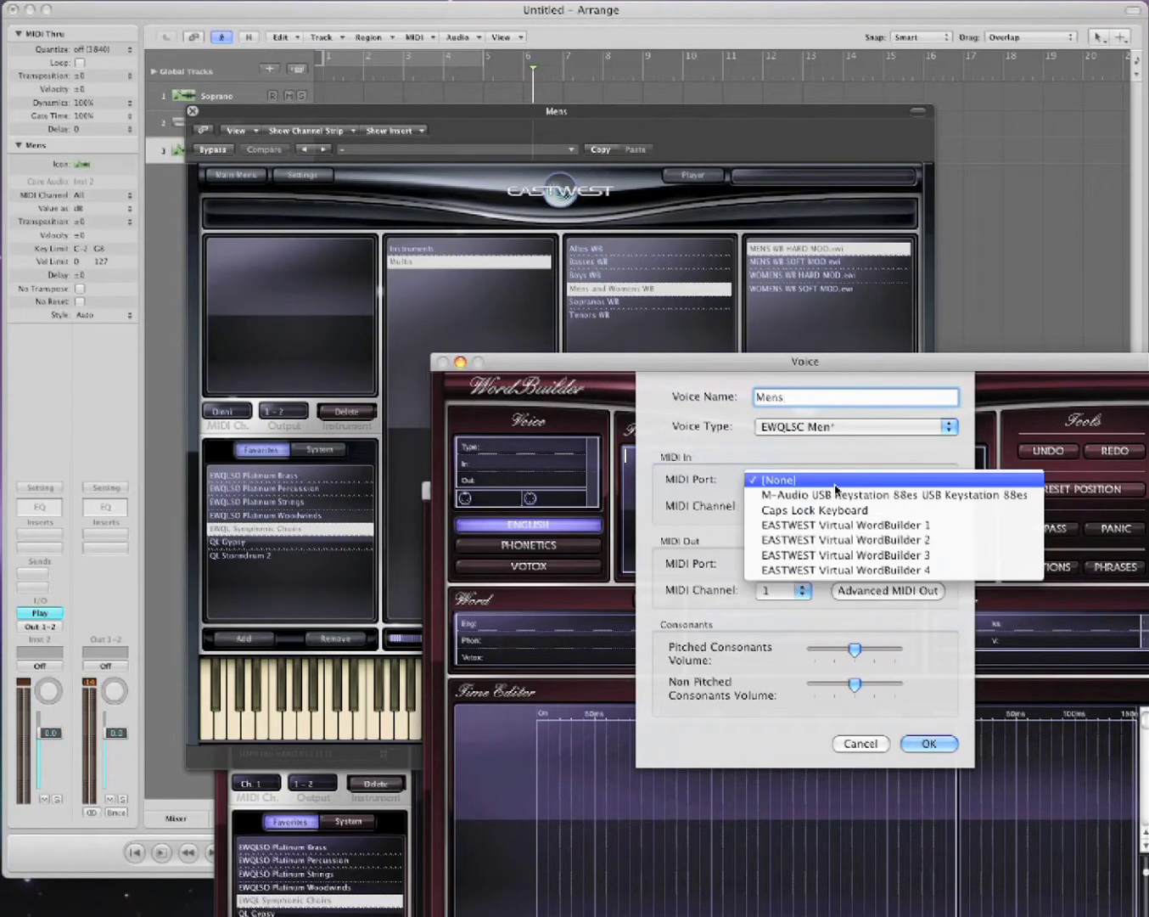
{"action": "left_click", "coordinate": [880, 556]}
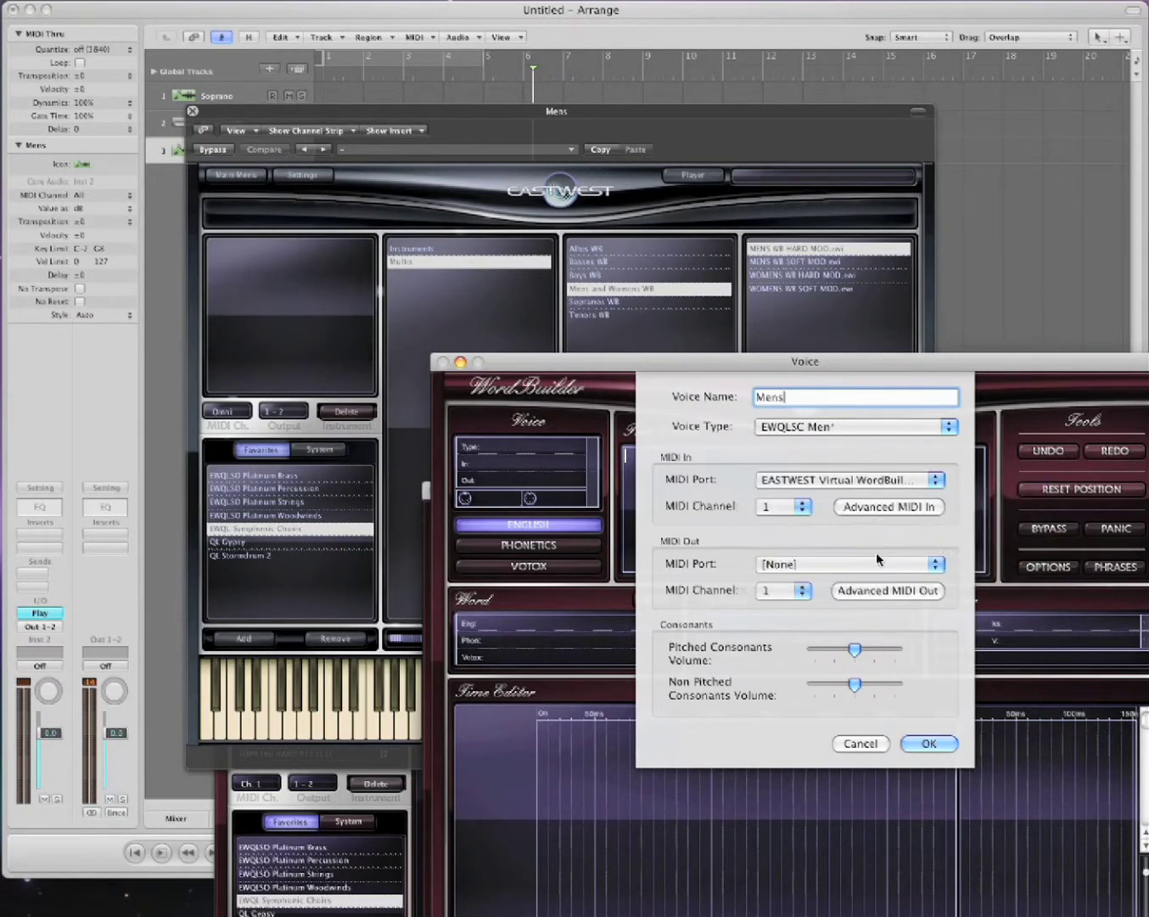
{"action": "left_click", "coordinate": [872, 564]}
{"action": "left_click", "coordinate": [876, 639]}
{"action": "left_click", "coordinate": [928, 743]}
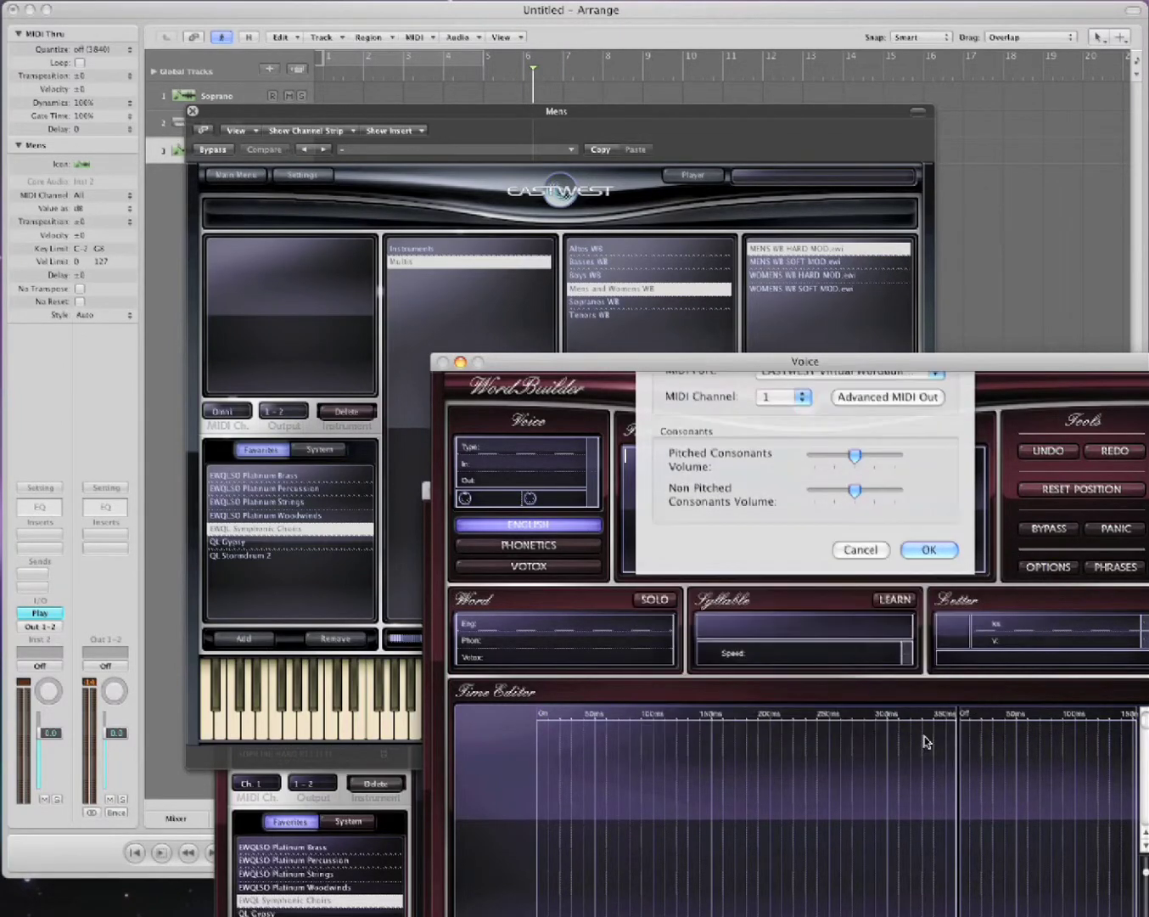
- Move both WordBuilder windows aside and bring the Mens Play window to the front so the track list is uncovered
{"action": "left_click_drag", "start_coordinate": [671, 361], "coordinate": [1049, 319]}
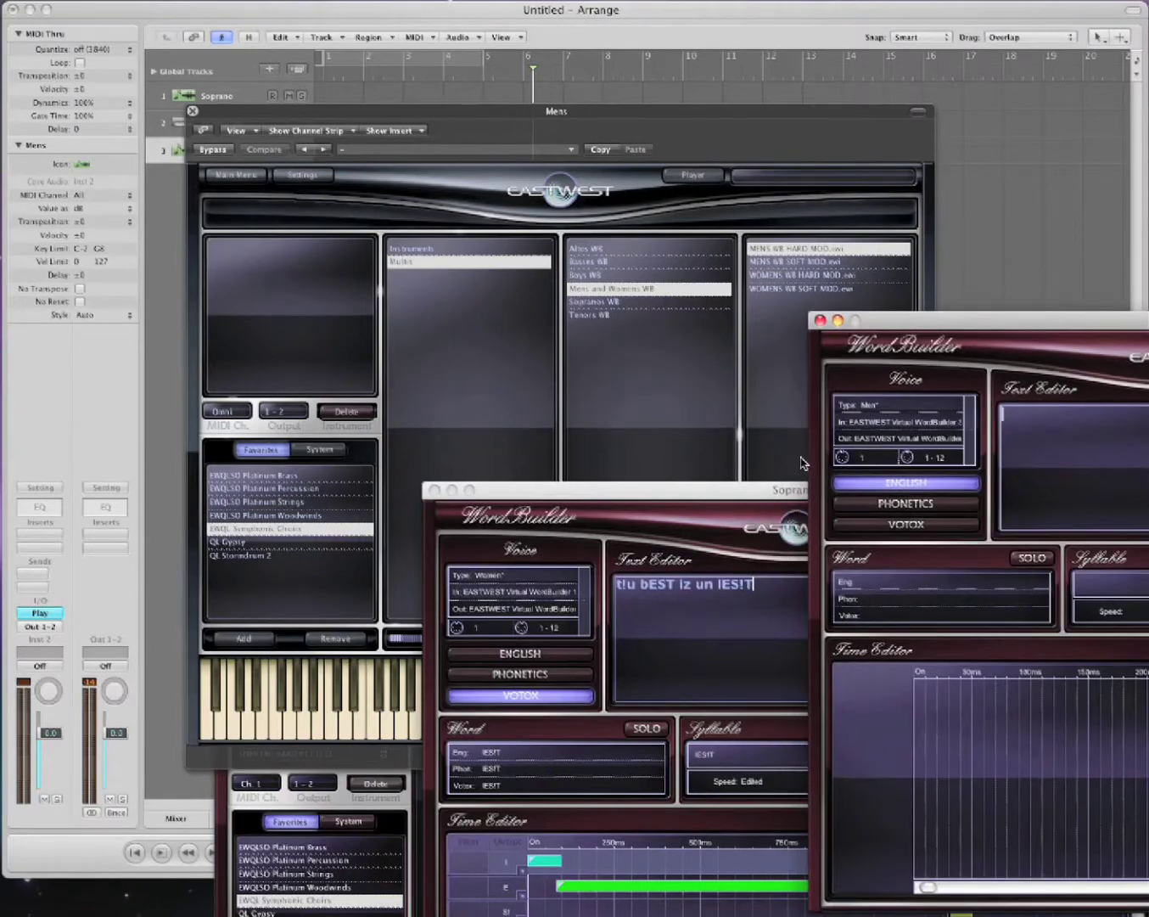
{"action": "left_click_drag", "start_coordinate": [753, 497], "coordinate": [697, 607]}
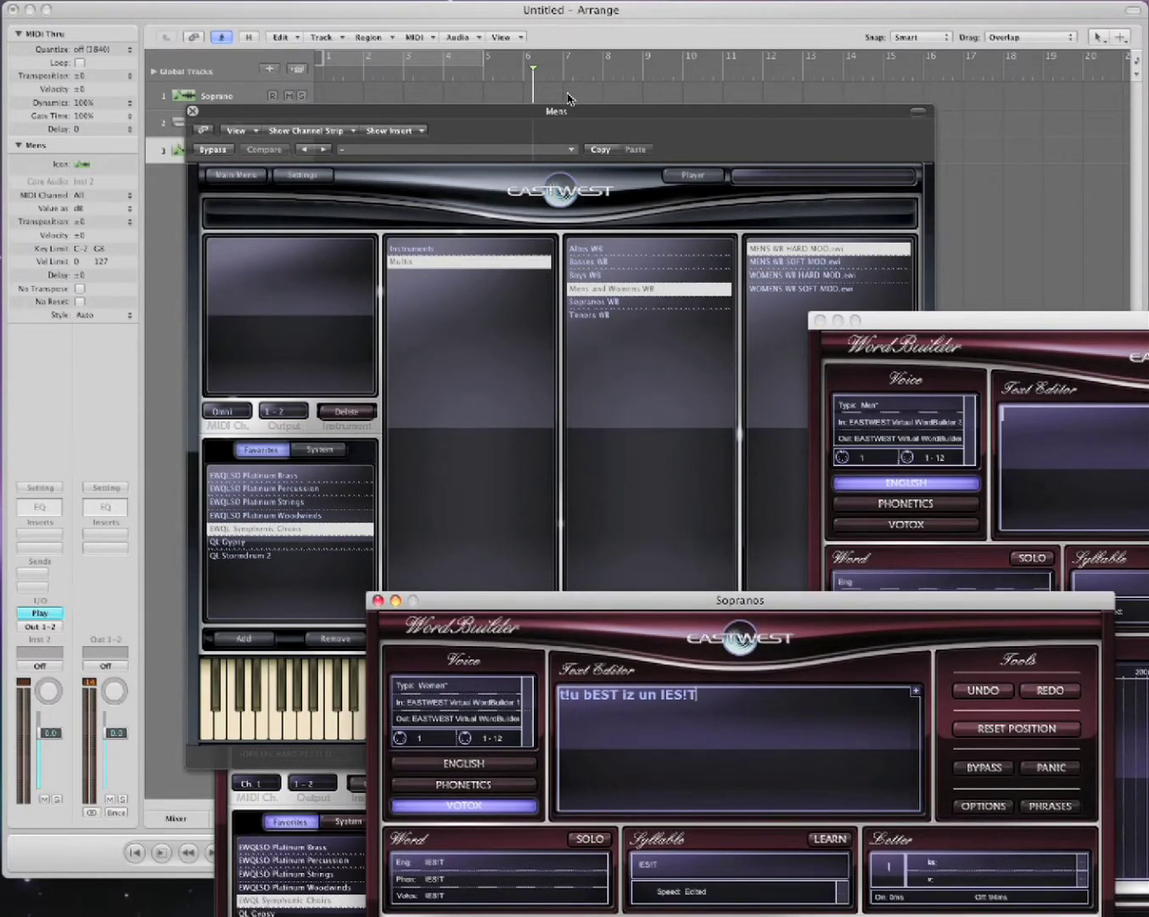
{"action": "left_click", "coordinate": [585, 116]}
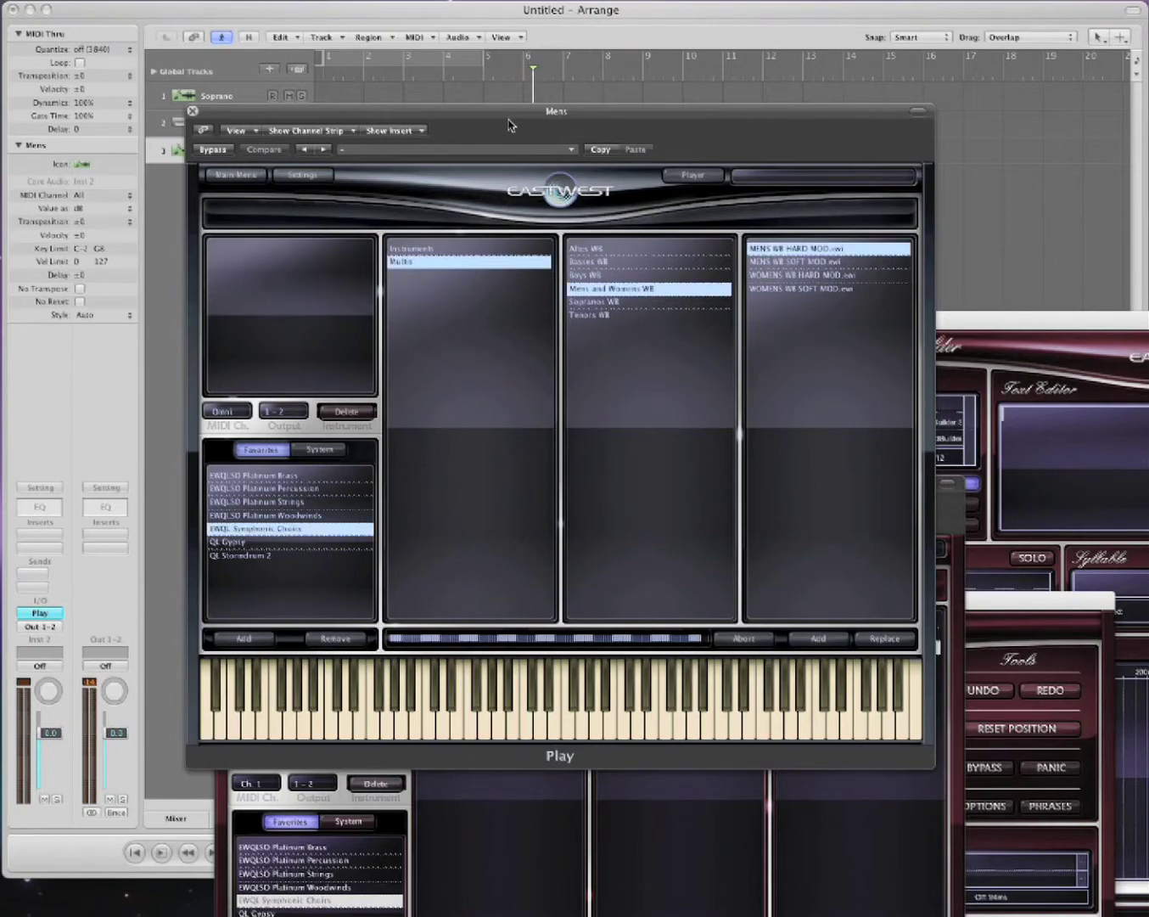
{"action": "left_click_drag", "start_coordinate": [506, 117], "coordinate": [608, 70]}
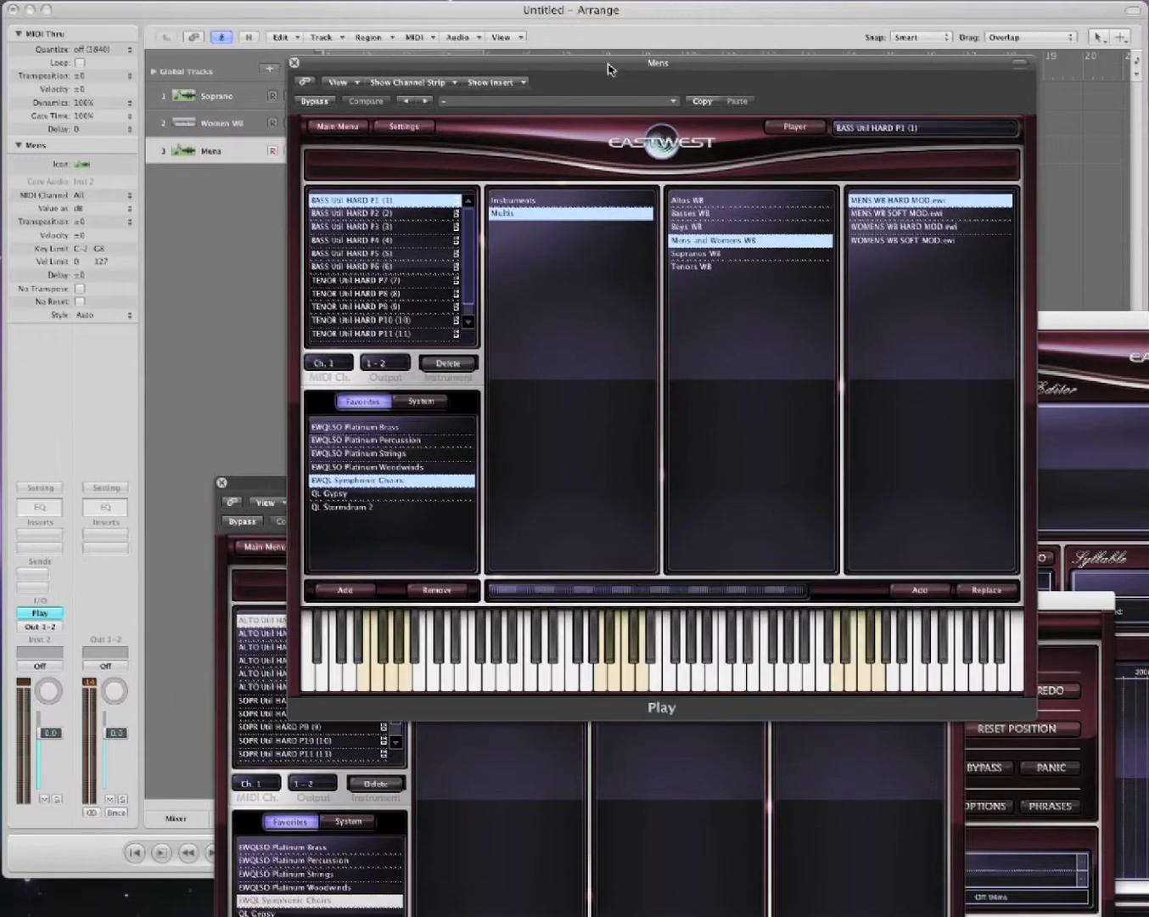
- Examine the instruments loaded in the Mens and Soprano Play windows
{"action": "scroll", "coordinate": [472, 255], "scroll_direction": "down", "scroll_amount": 1}
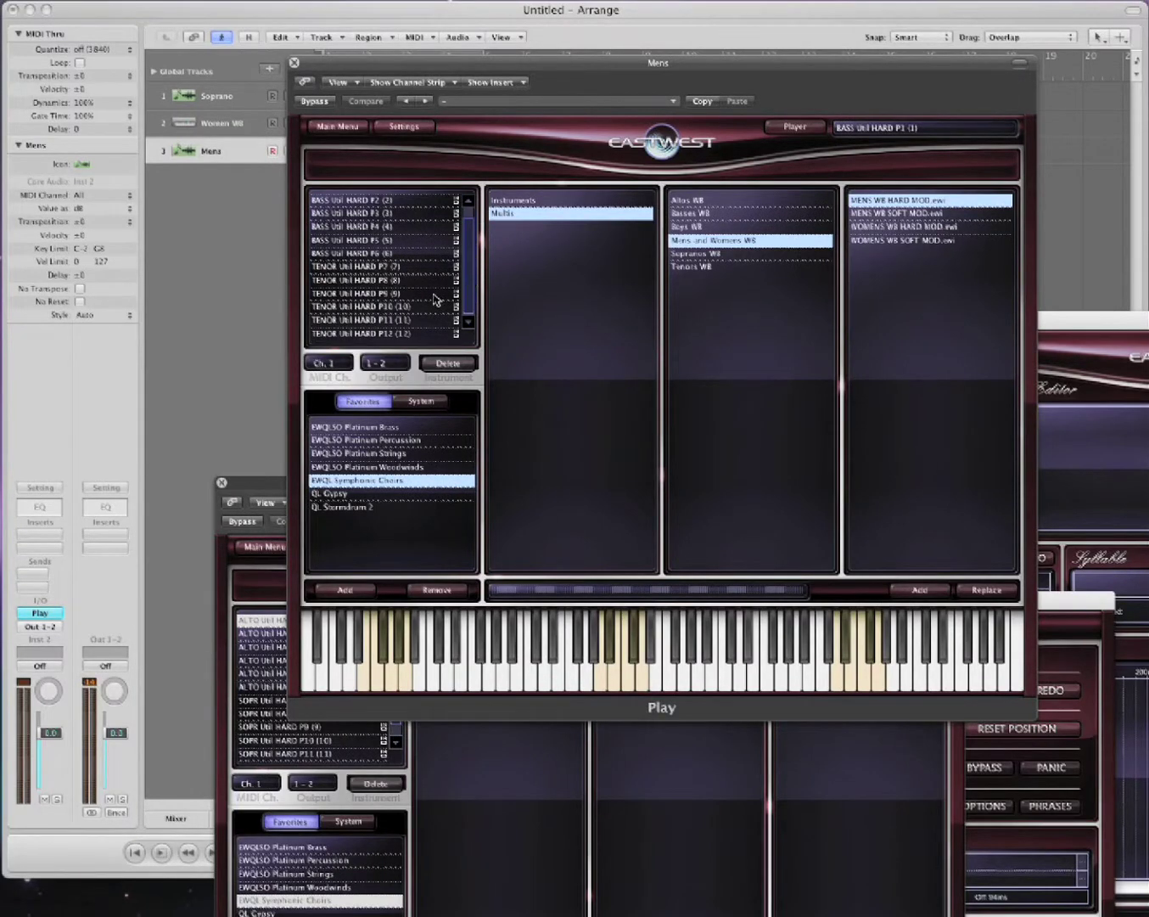
{"action": "scroll", "coordinate": [463, 198], "scroll_direction": "up", "scroll_amount": 1}
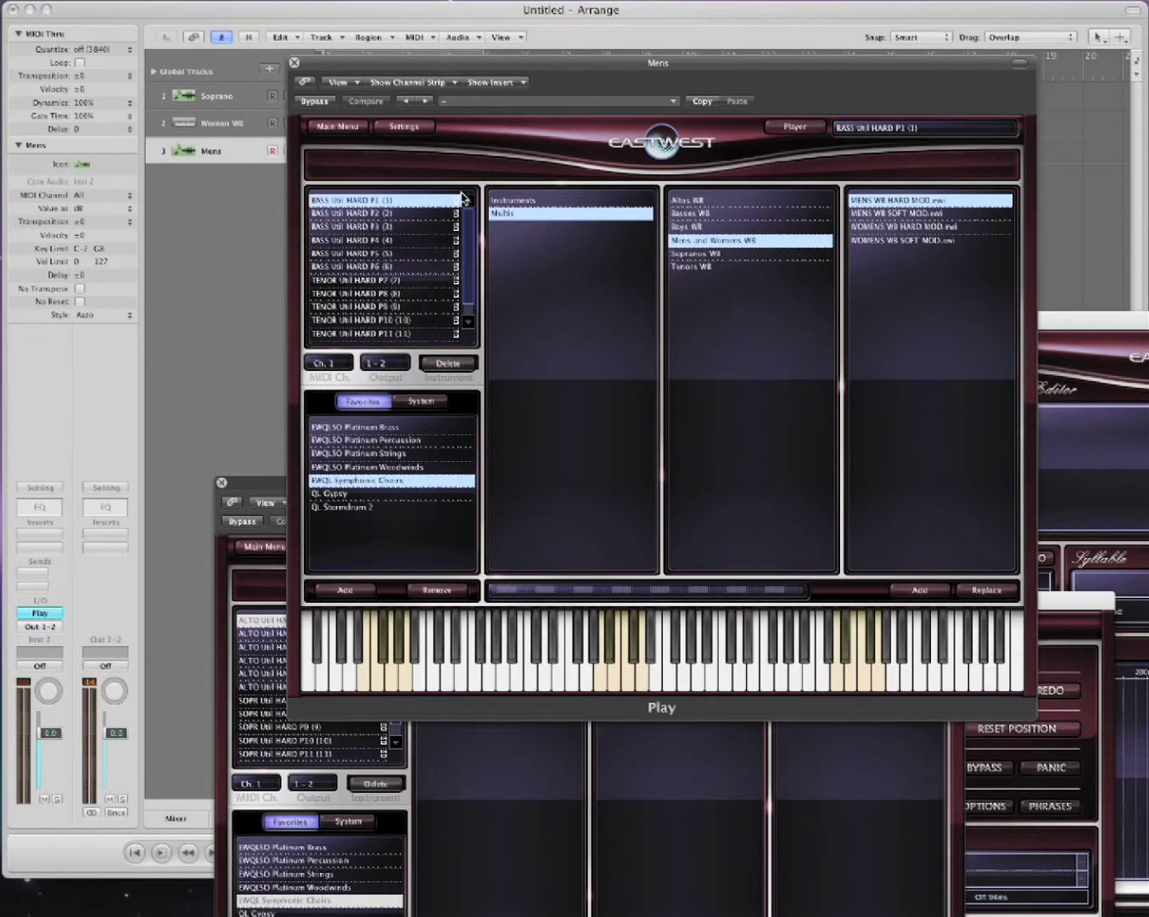
{"action": "left_click", "coordinate": [275, 489]}
{"action": "scroll", "coordinate": [398, 720], "scroll_direction": "down", "scroll_amount": 1}
{"action": "scroll", "coordinate": [399, 720], "scroll_direction": "up", "scroll_amount": 1}
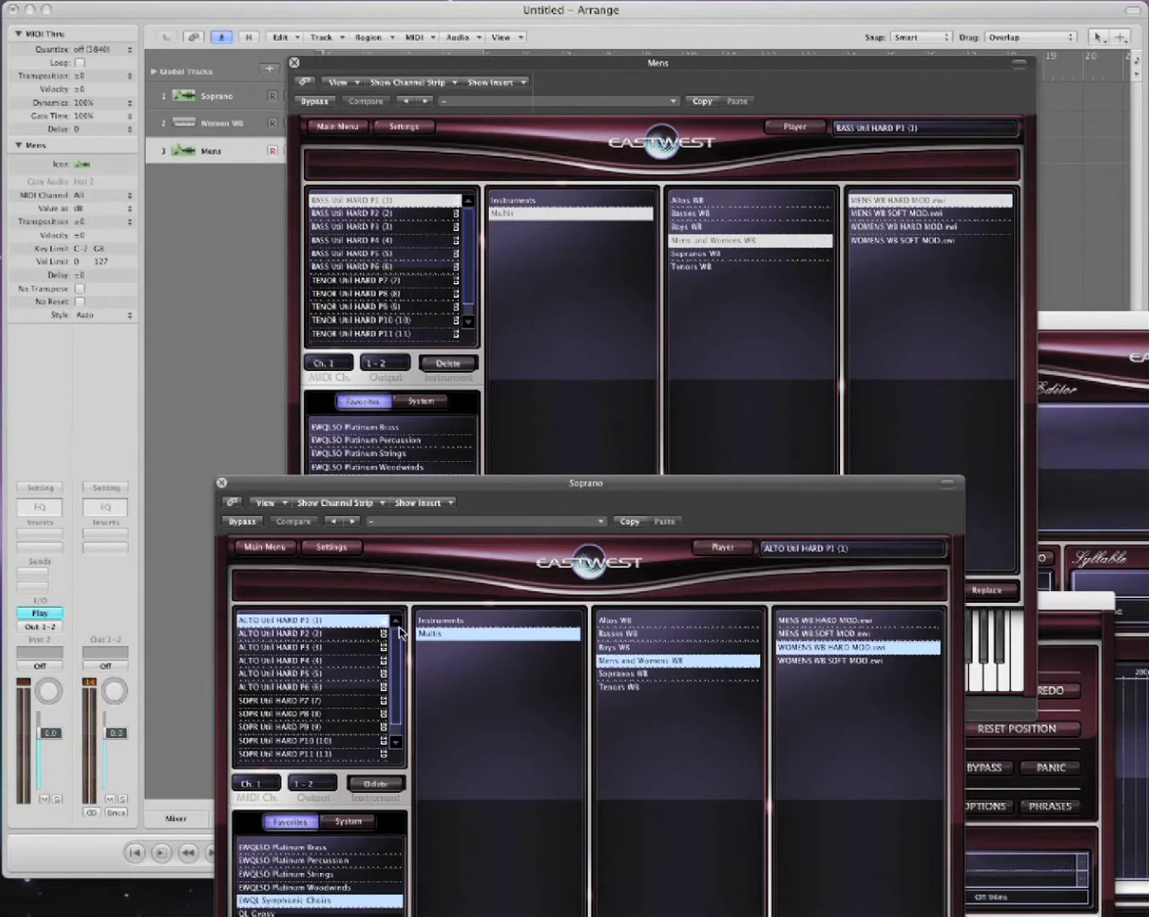
- Select the Women WB track and move the Sopranos WordBuilder window out of the way
{"action": "left_click", "coordinate": [236, 129]}
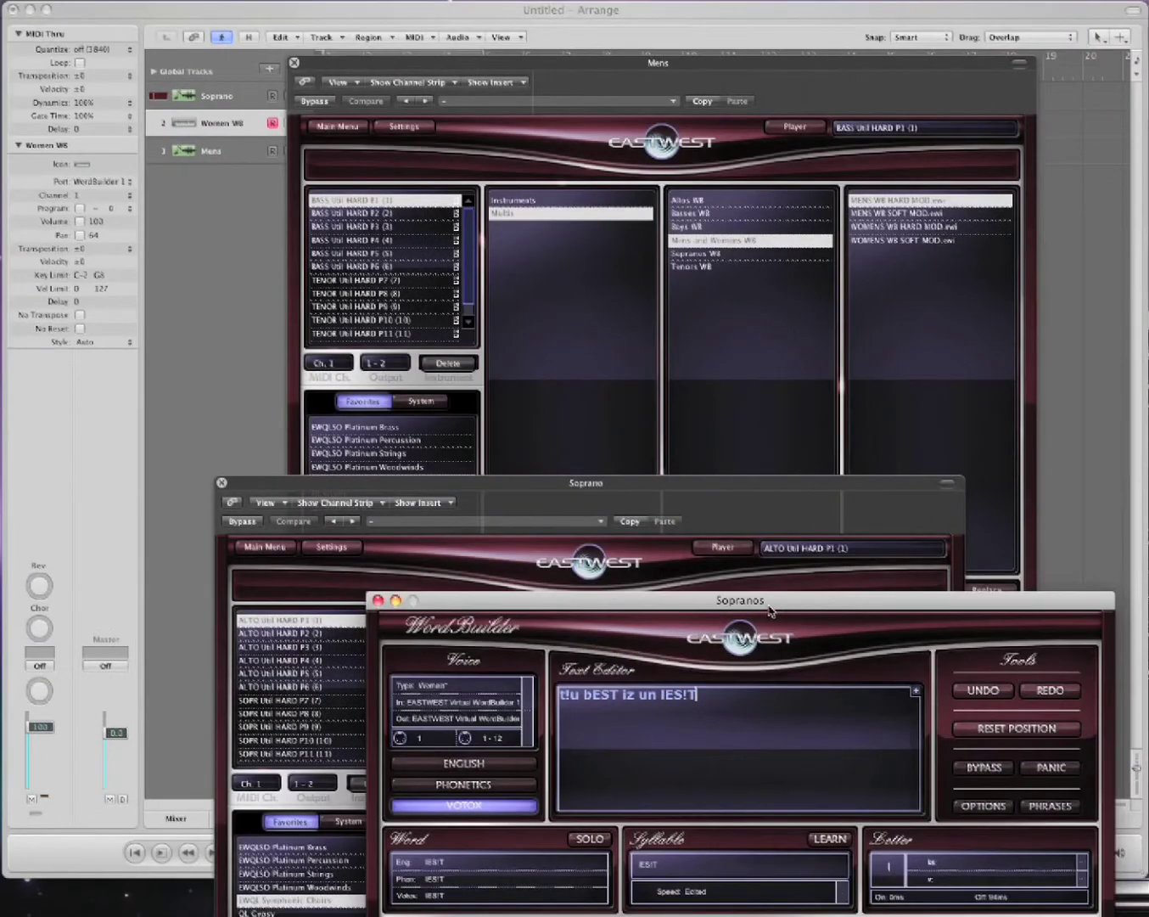
{"action": "left_click_drag", "start_coordinate": [770, 609], "coordinate": [875, 436]}
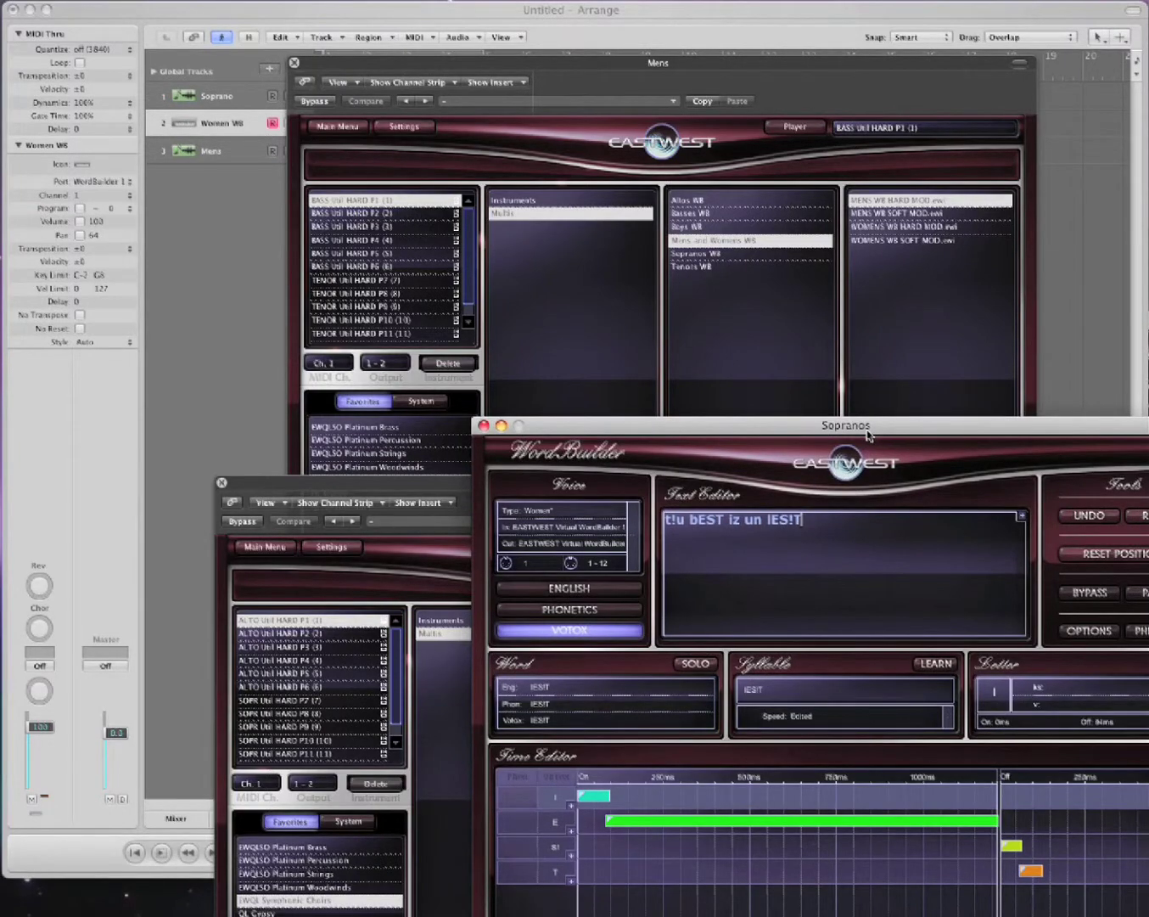
{"action": "left_click_drag", "start_coordinate": [873, 438], "coordinate": [1011, 609]}
- Close the Soprano Play window, and hide all plug-in windows with the Arrange window in front
{"action": "left_click_drag", "start_coordinate": [846, 483], "coordinate": [818, 327]}
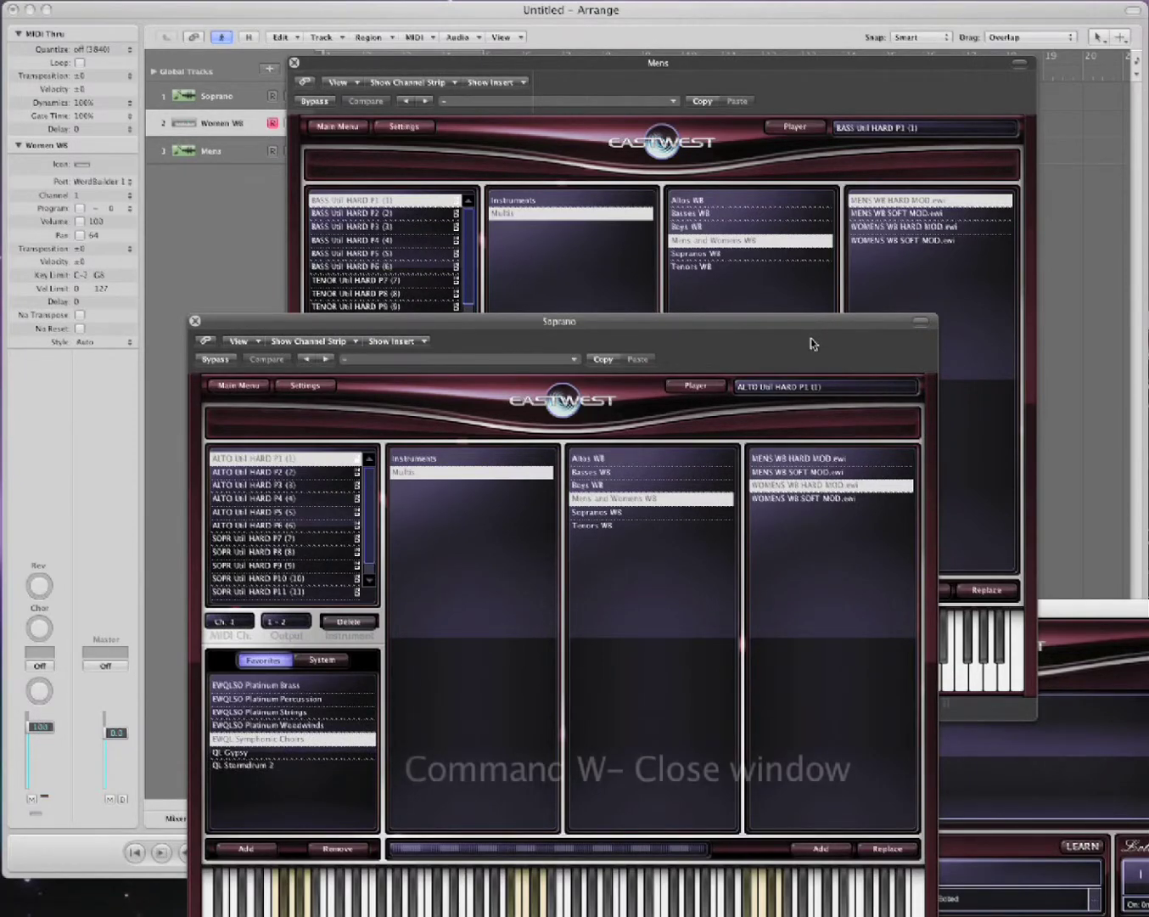
{"action": "key", "text": "super+w"}
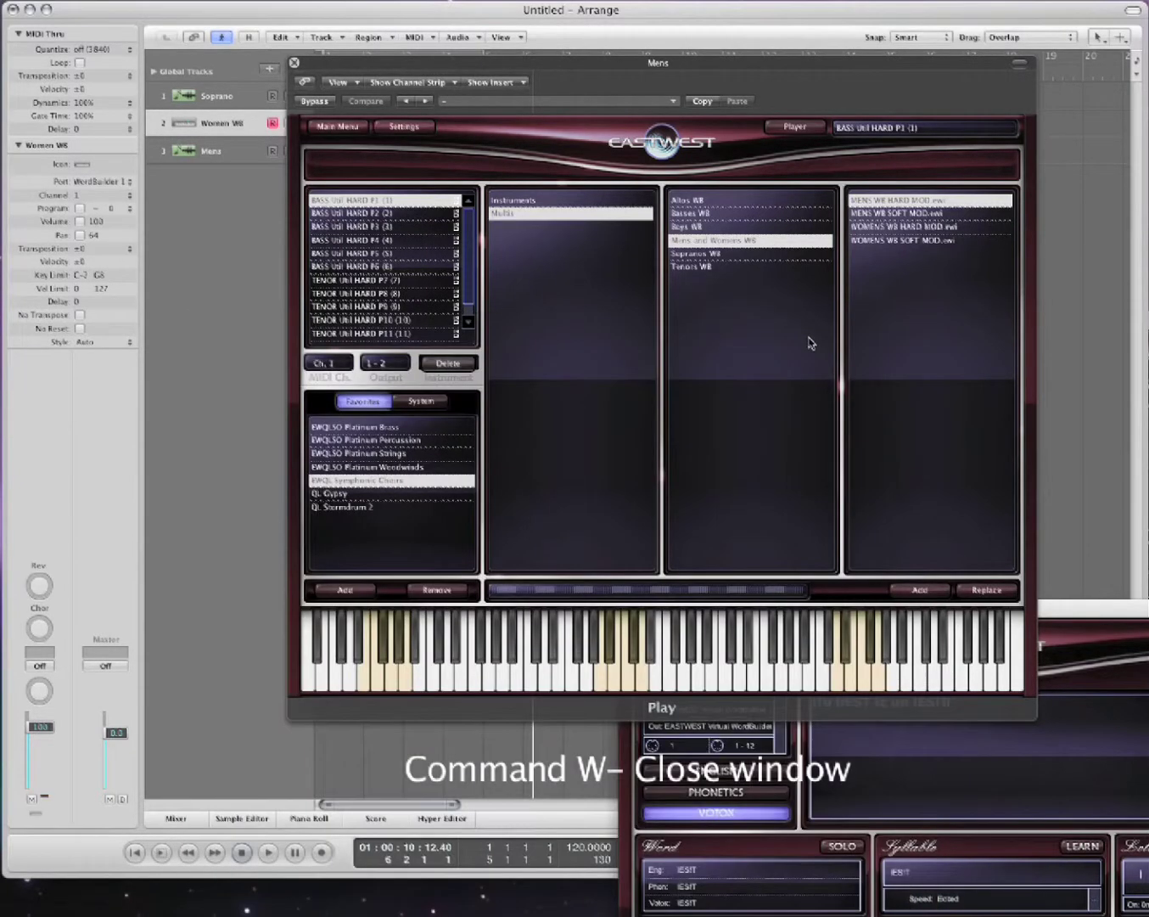
{"action": "left_click_drag", "start_coordinate": [726, 67], "coordinate": [774, 89]}
{"action": "key", "text": "v"}
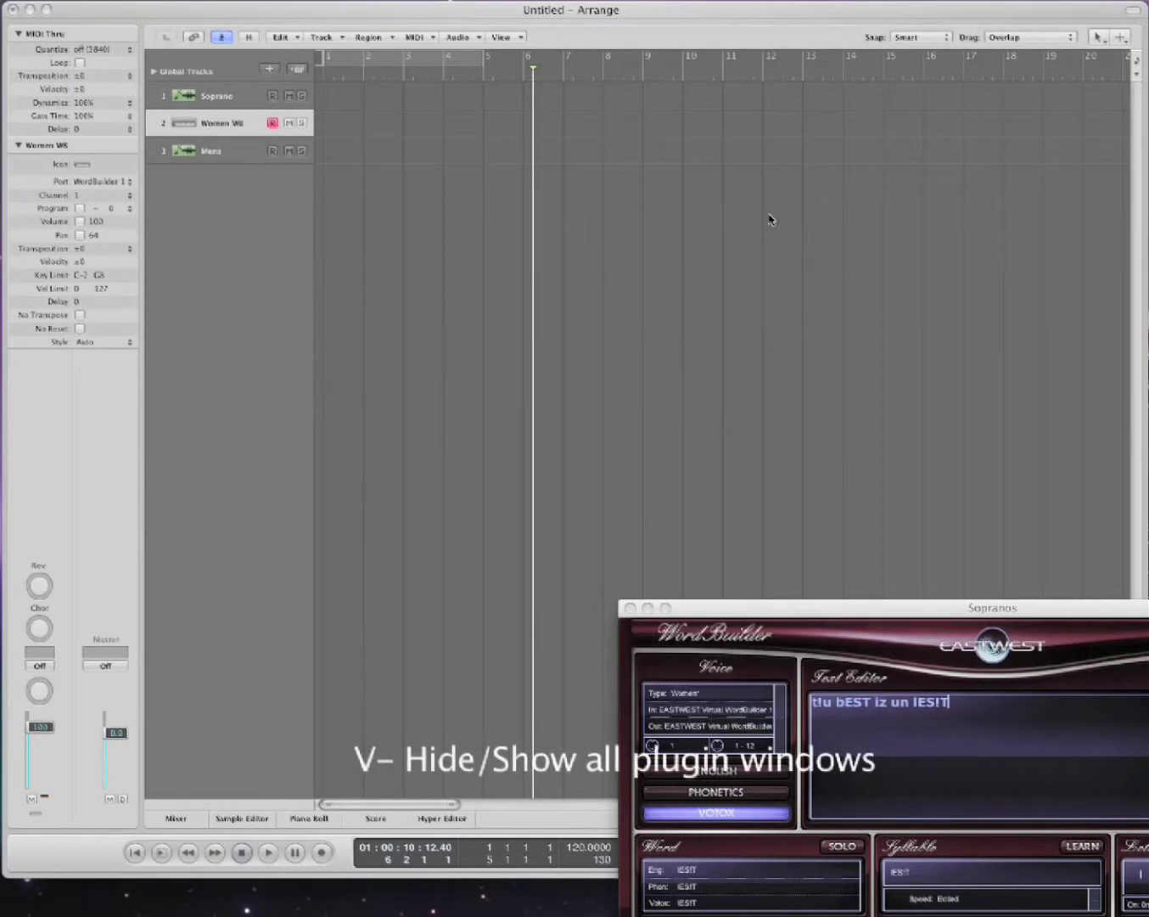
{"action": "left_click", "coordinate": [749, 283]}
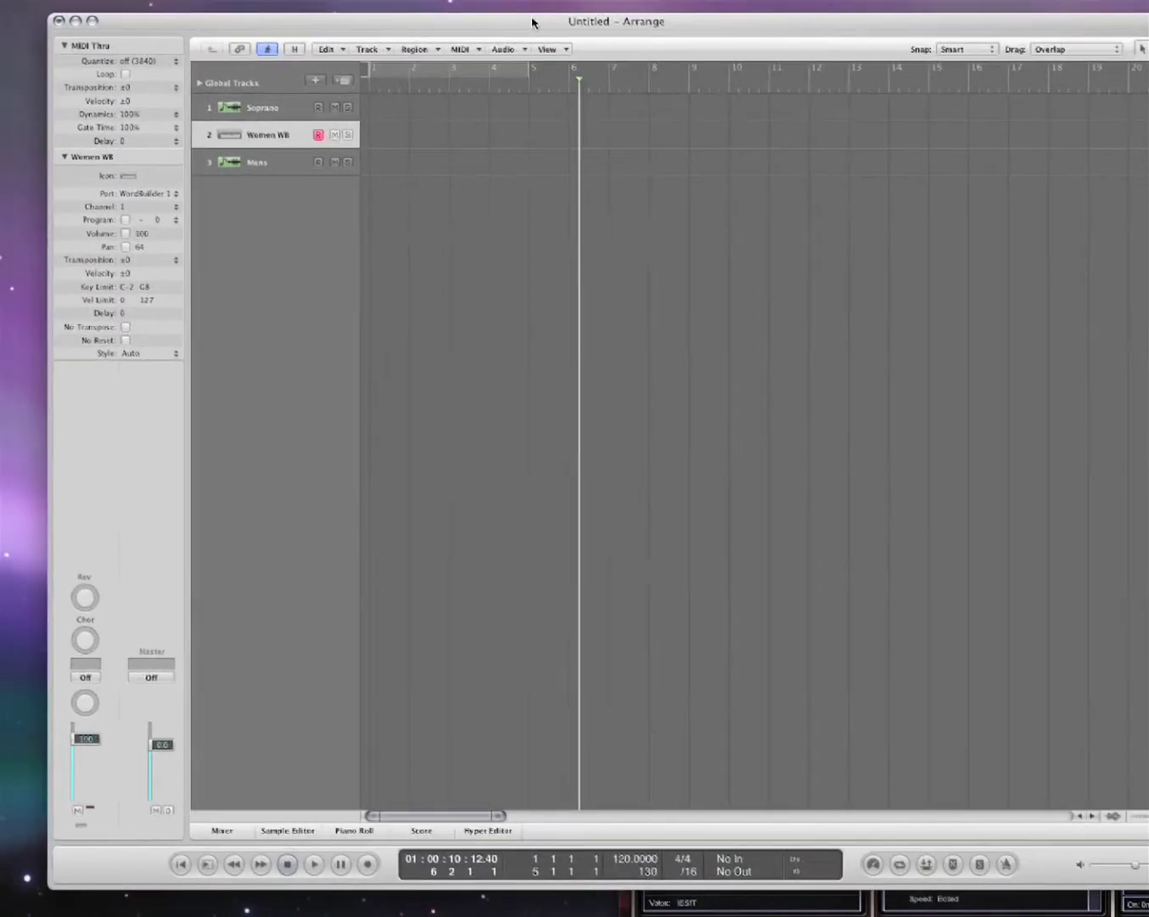
{"action": "key", "text": "v"}
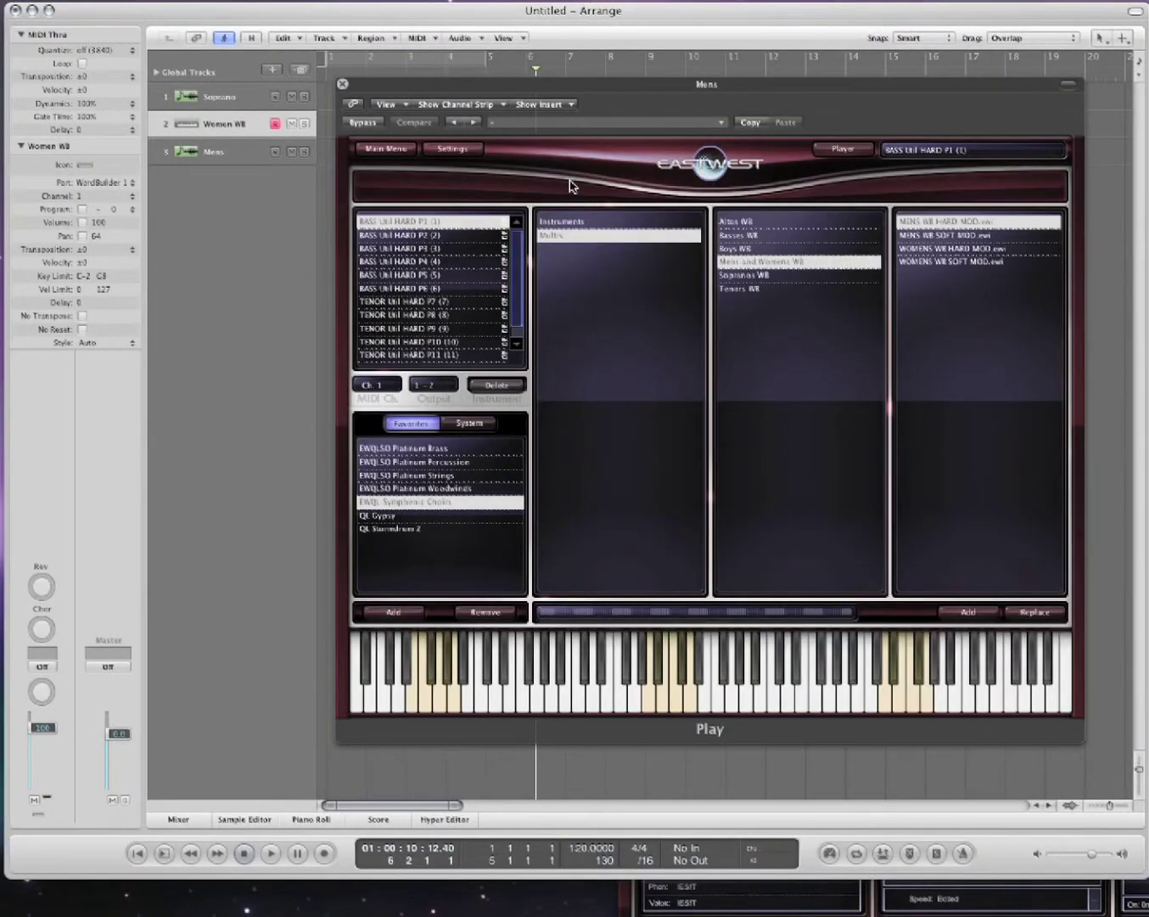
{"action": "left_click_drag", "start_coordinate": [594, 88], "coordinate": [668, 128]}
{"action": "key", "text": "v"}
- Bring up the Environment window and add a new instrument object beside Women WB on the Click & Ports layer
{"action": "key", "text": "F9"}
{"action": "left_click", "coordinate": [679, 612]}
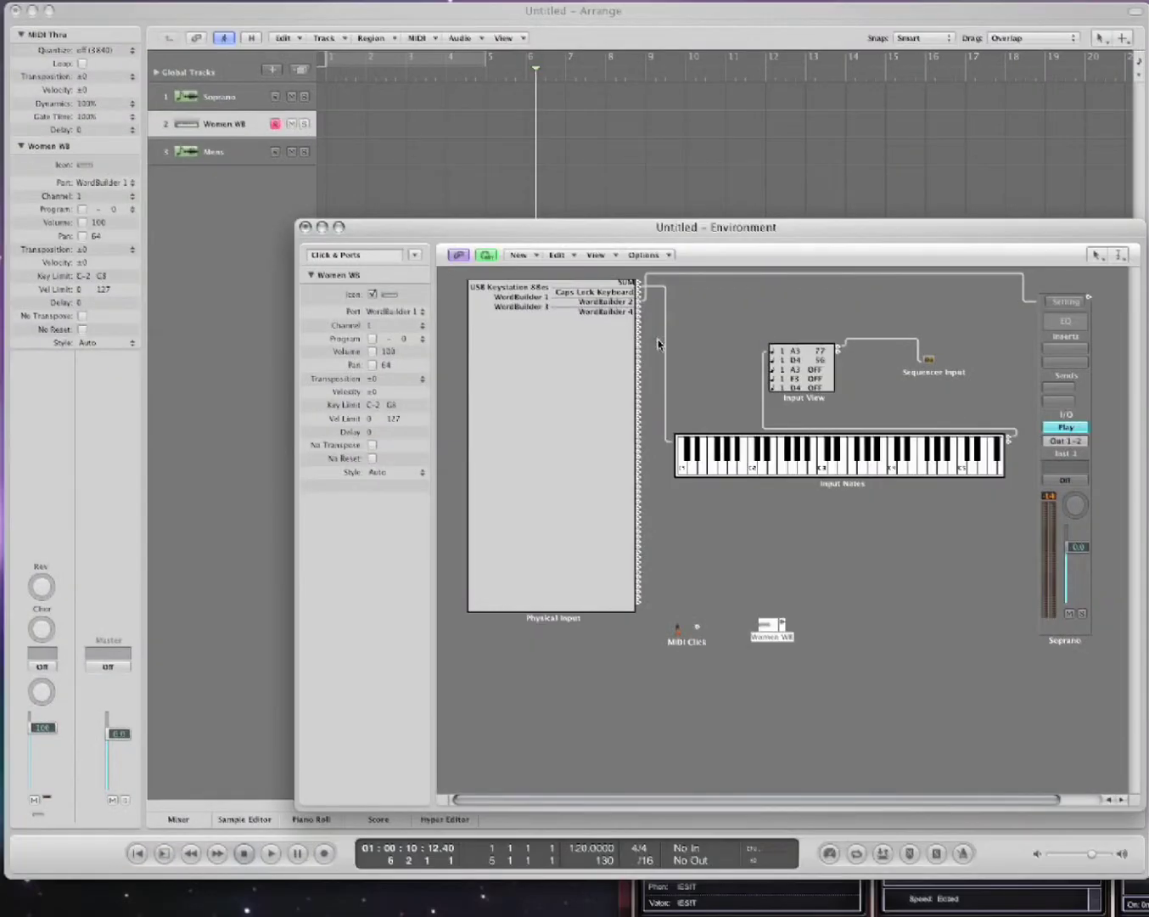
{"action": "left_click_drag", "start_coordinate": [728, 246], "coordinate": [687, 196]}
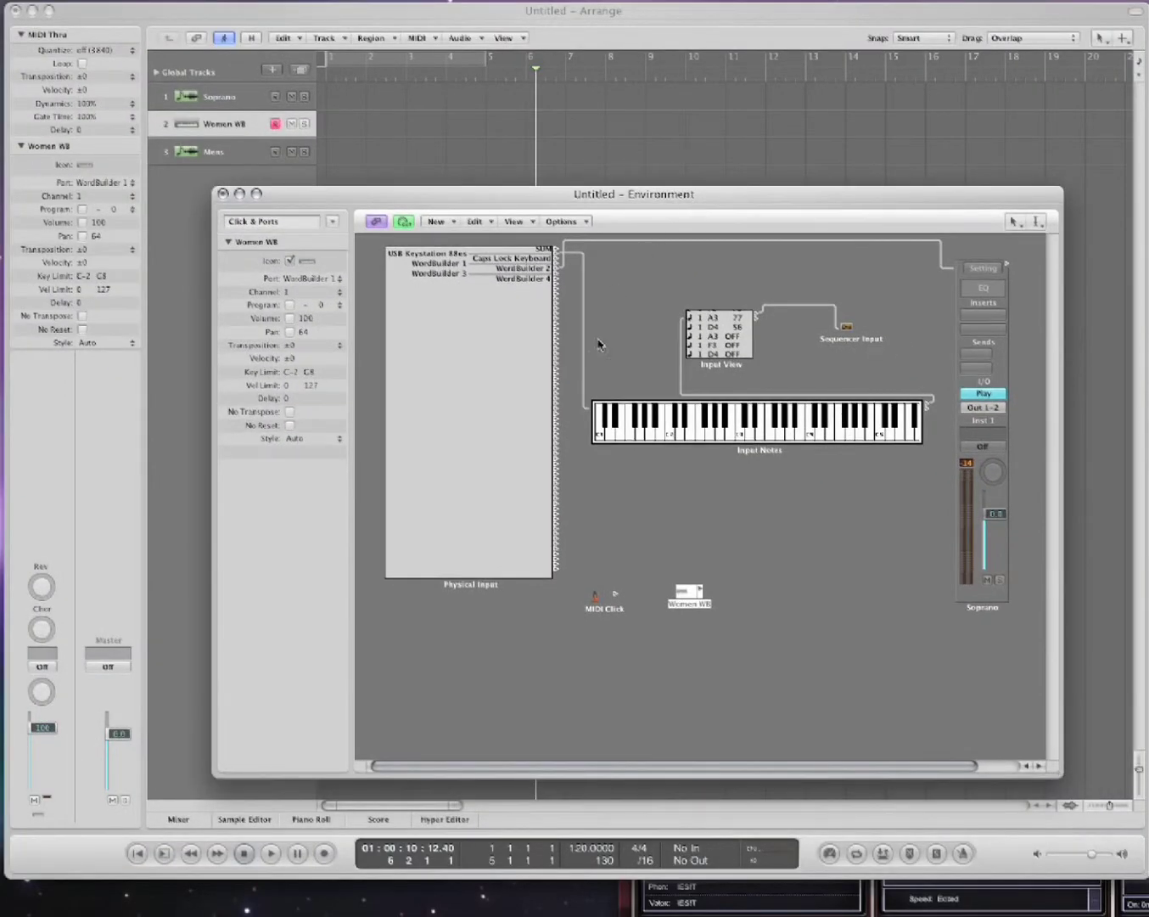
{"action": "left_click", "coordinate": [587, 439]}
{"action": "left_click", "coordinate": [434, 221]}
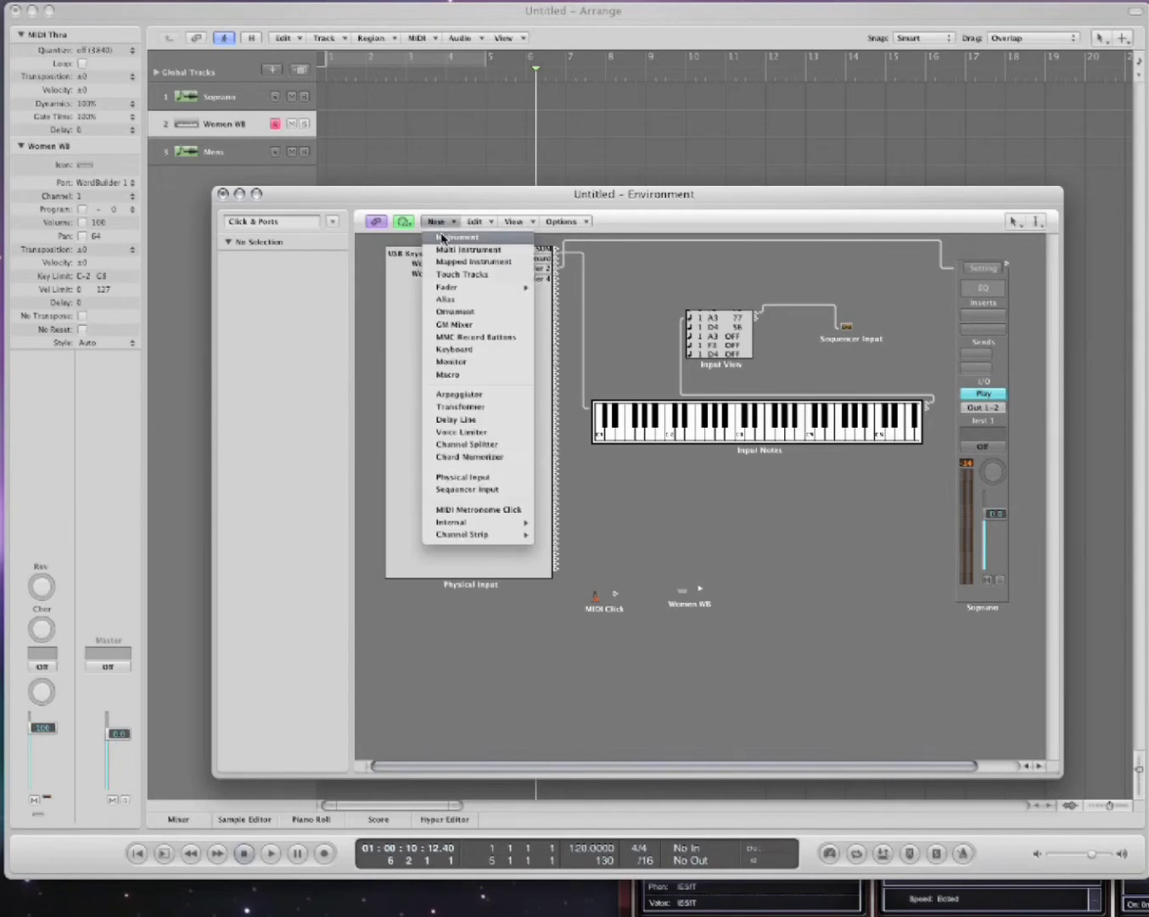
{"action": "left_click", "coordinate": [450, 238]}
{"action": "left_click_drag", "start_coordinate": [624, 320], "coordinate": [769, 602]}
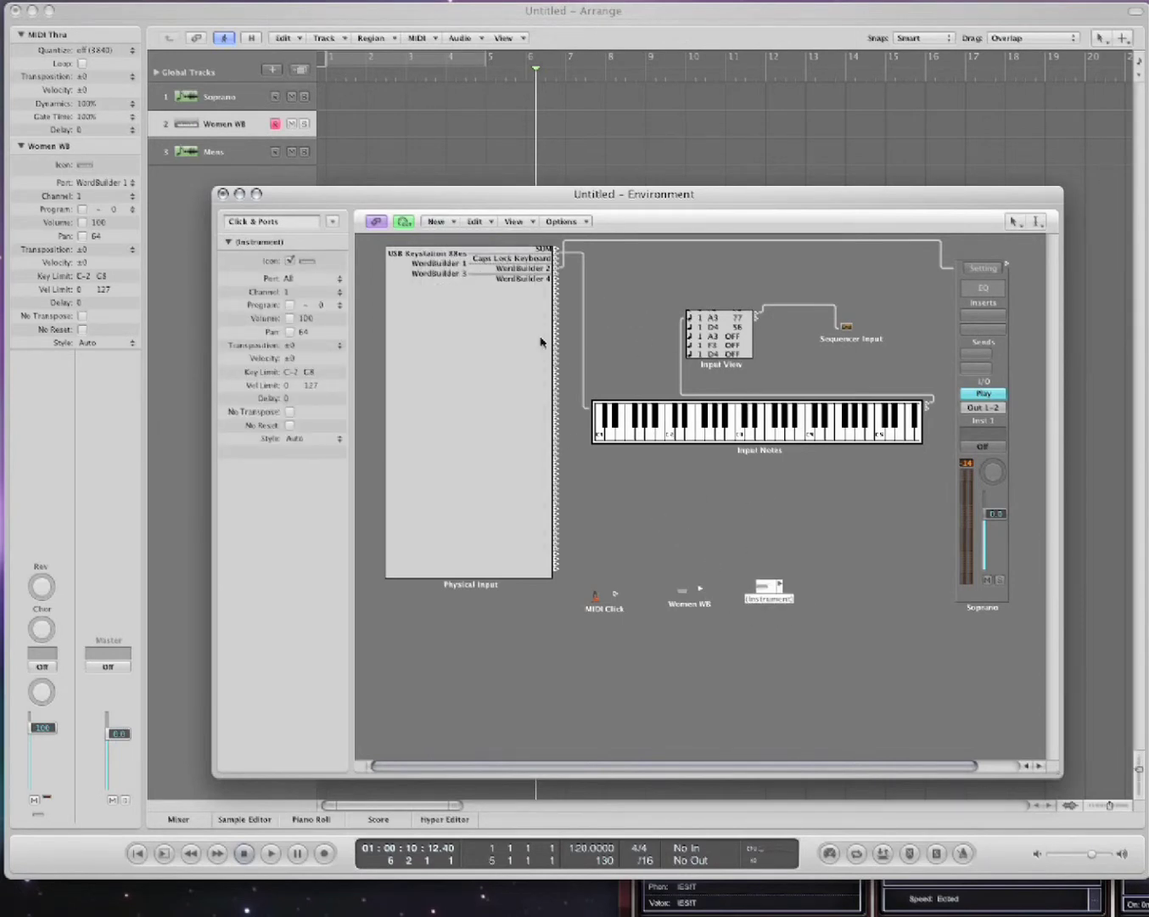
- Rename the new Environment instrument as Mens WB
{"action": "left_click", "coordinate": [264, 242]}
{"action": "type", "text": "Me"}
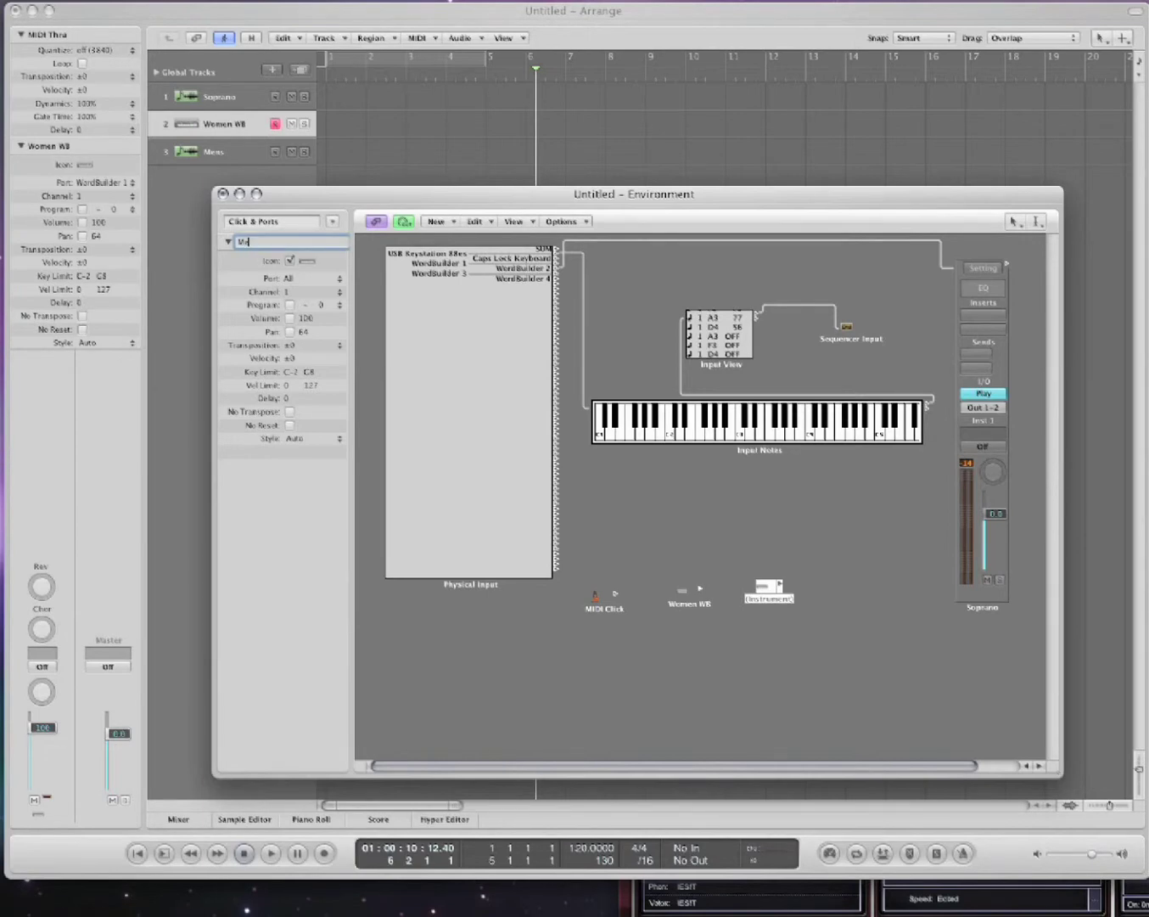
{"action": "type", "text": "ns WB"}
{"action": "key", "text": "Return"}
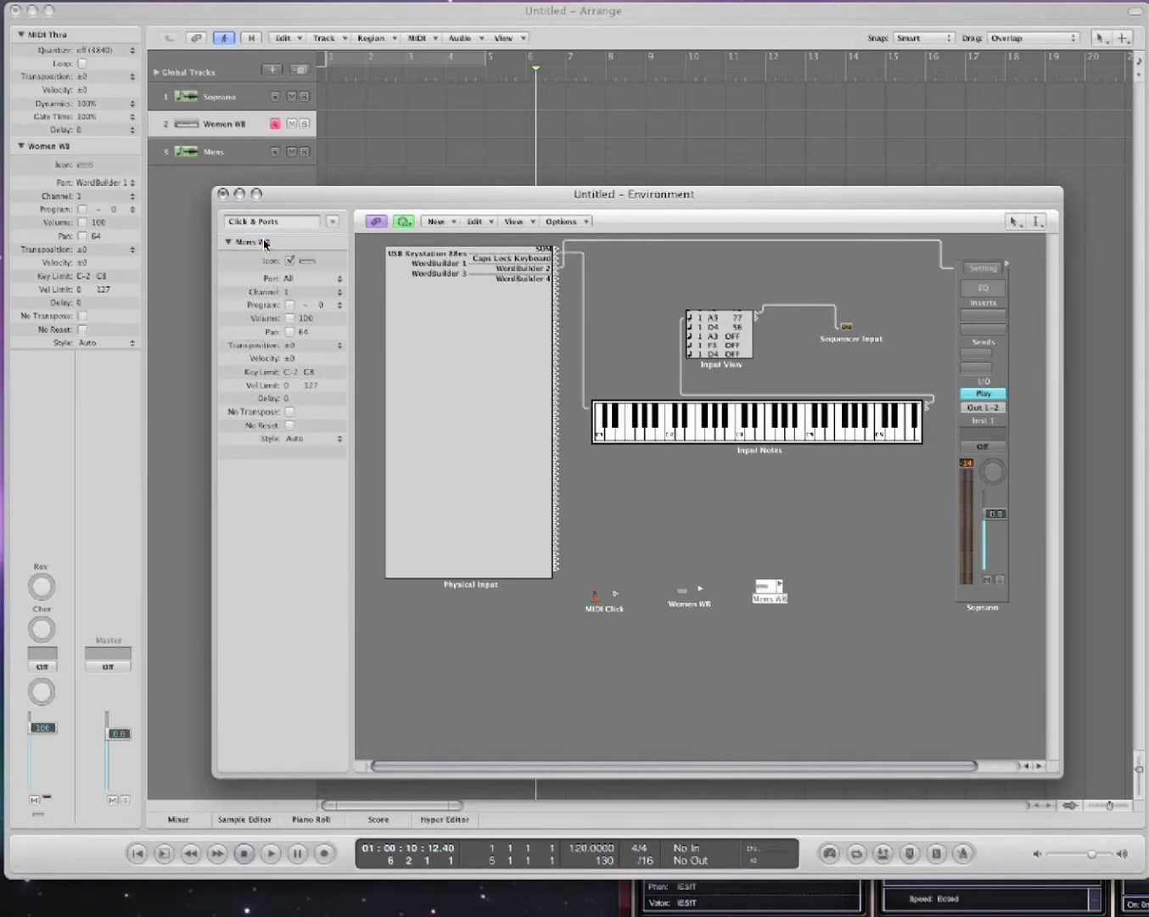
- Add a track for the Mens WB instrument below the Mens track in the Arrange window
{"action": "left_click_drag", "start_coordinate": [341, 209], "coordinate": [406, 207]}
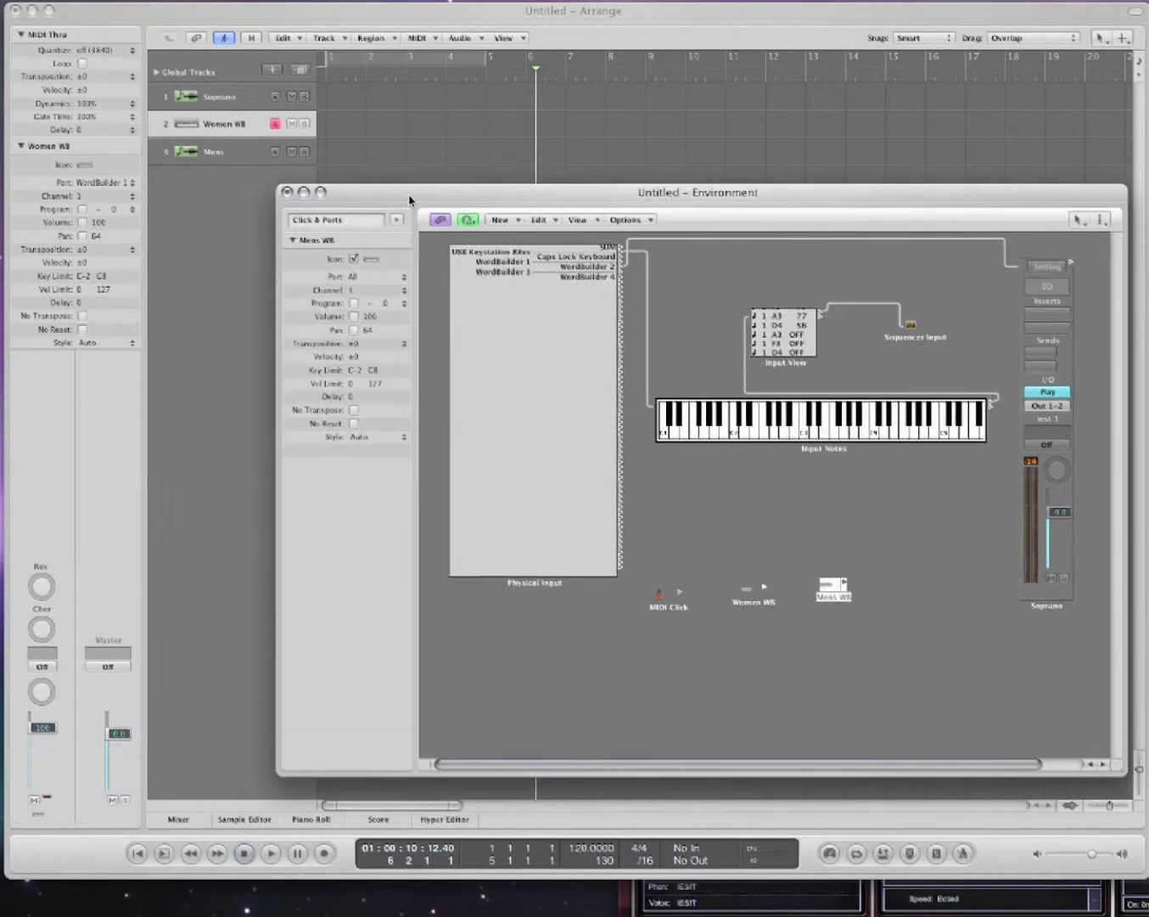
{"action": "left_click", "coordinate": [227, 179]}
{"action": "left_click", "coordinate": [220, 178]}
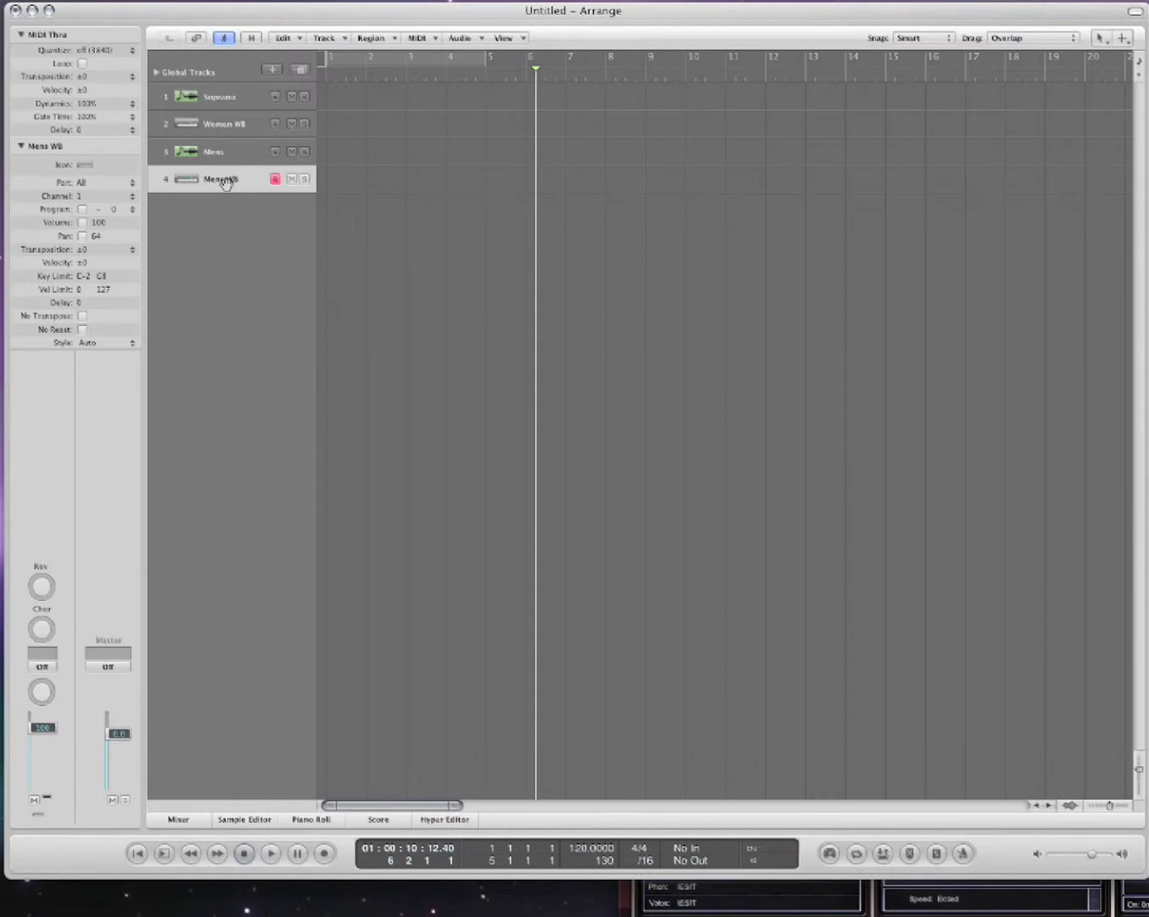
- Delete the Mens WB track
{"action": "key", "text": "super+BackSpace"}
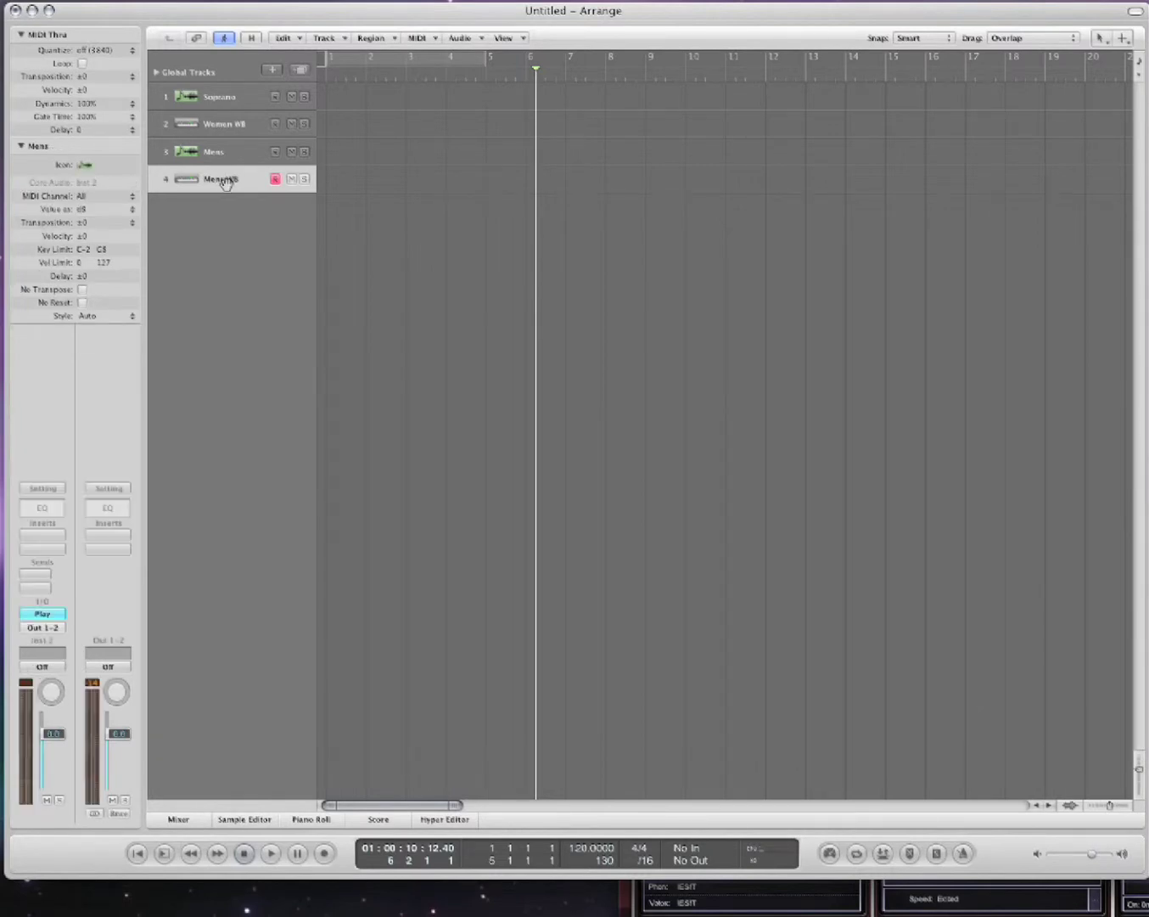
- Add a new track below Mens and reassign it to the Mens WB object from the Click & Ports layer
{"action": "double_click", "coordinate": [221, 193]}
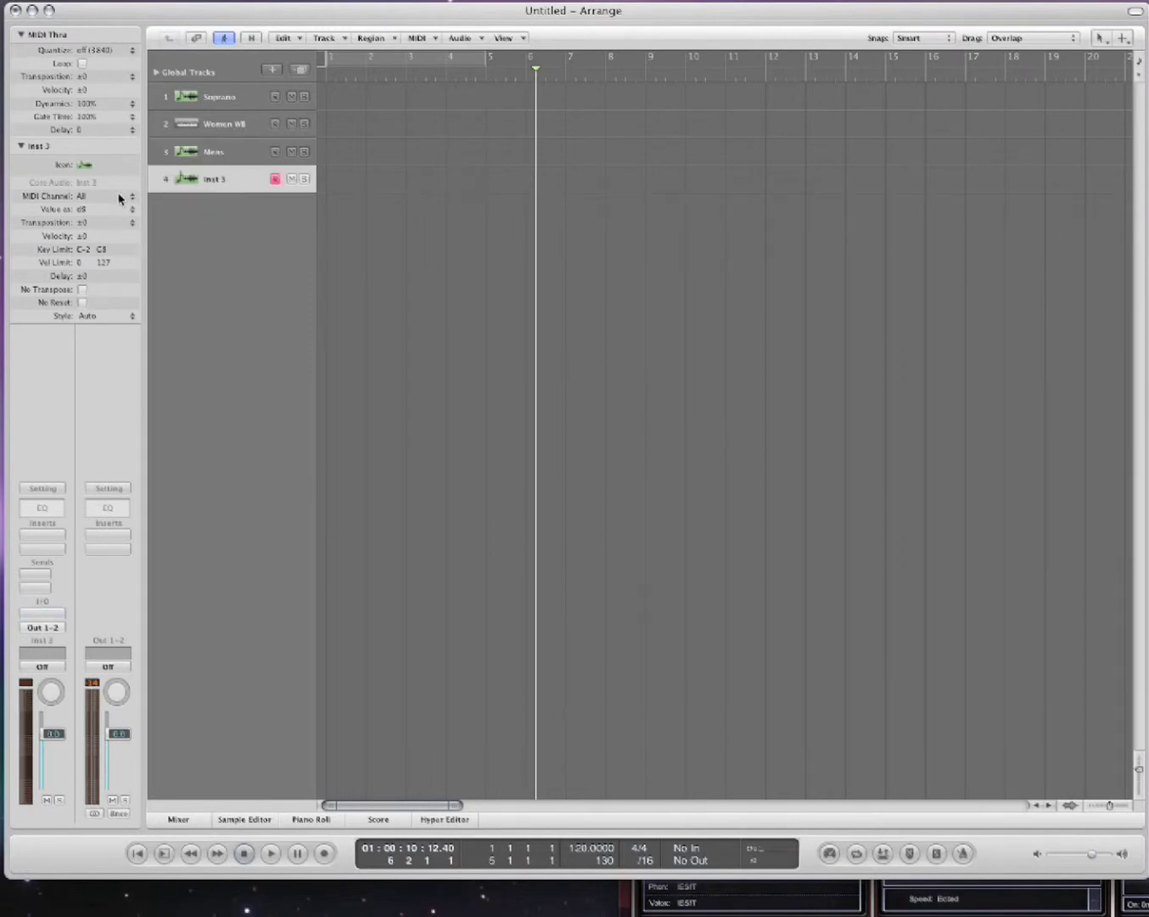
{"action": "right_click", "coordinate": [210, 179]}
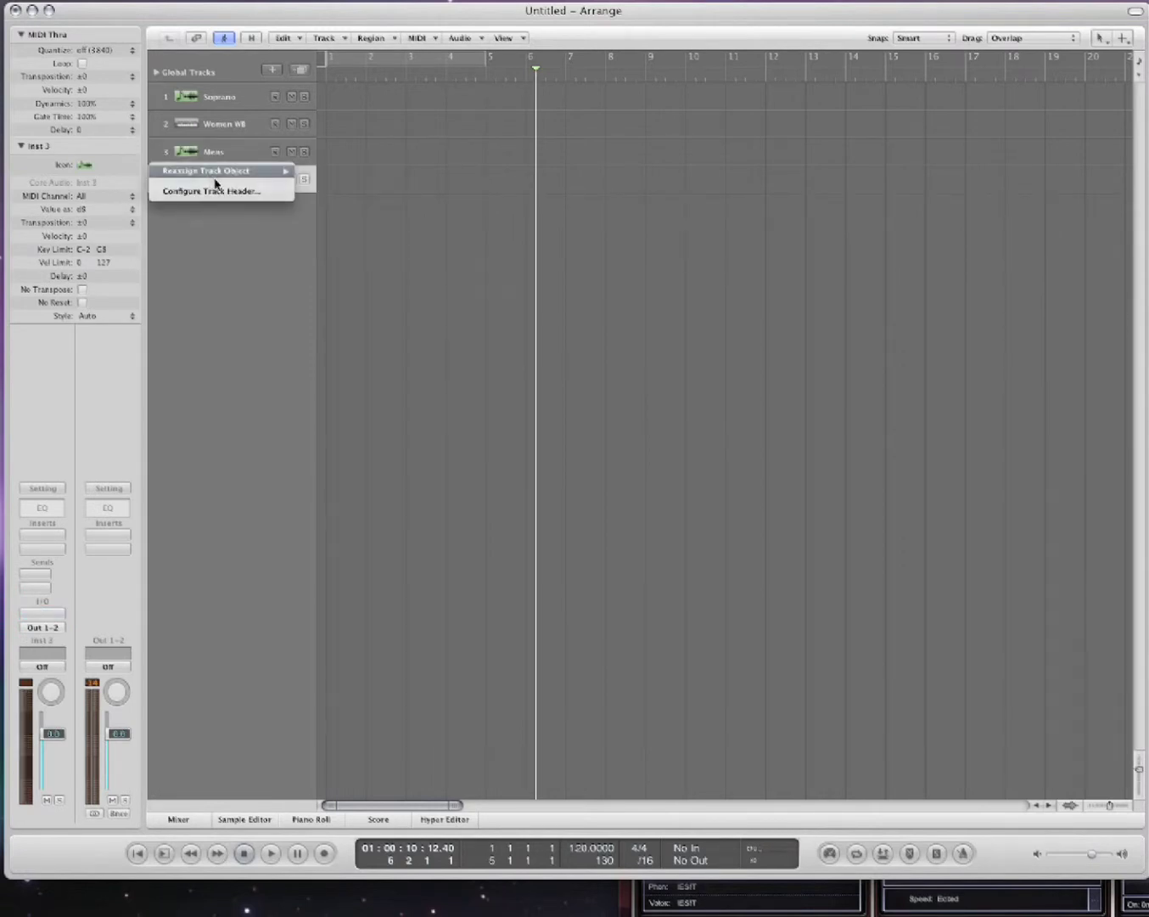
{"action": "mouse_move", "coordinate": [217, 177]}
{"action": "mouse_move", "coordinate": [380, 179]}
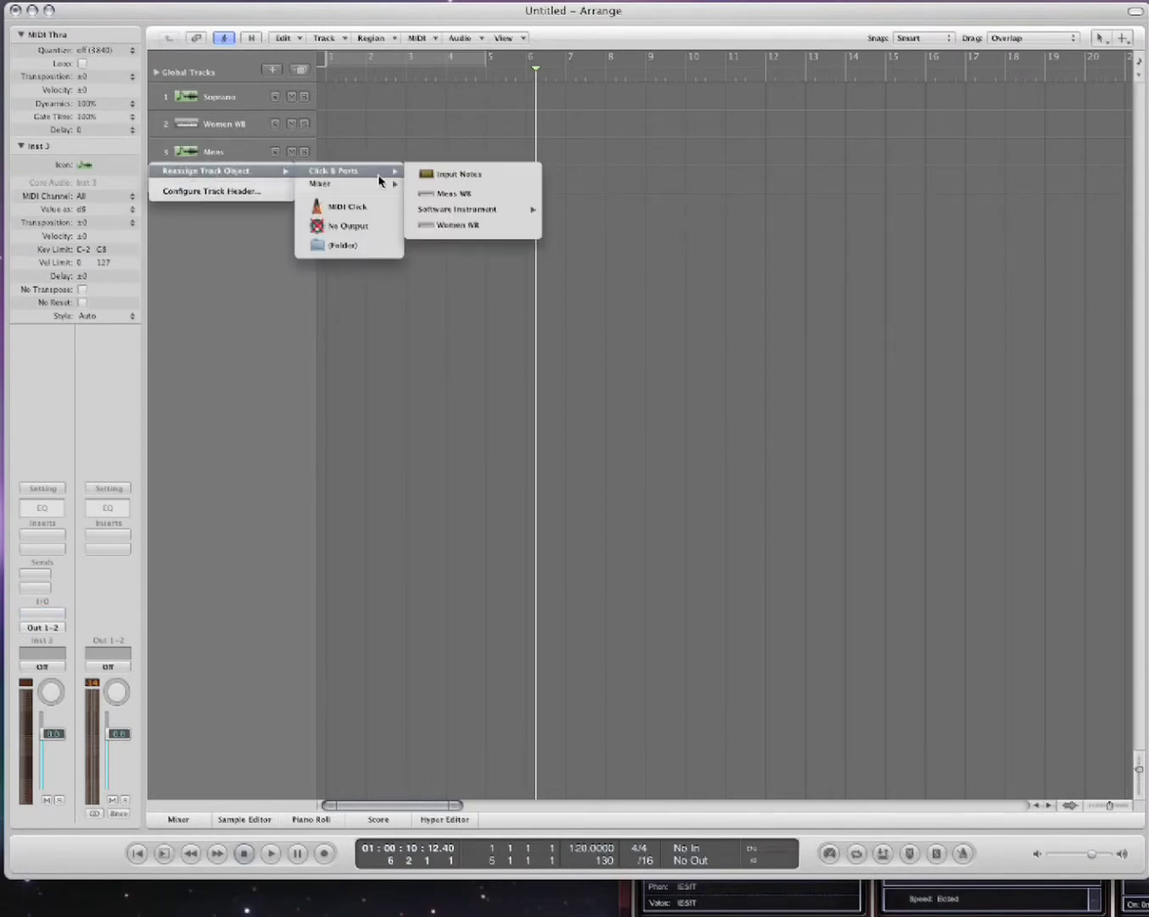
{"action": "left_click", "coordinate": [440, 199]}
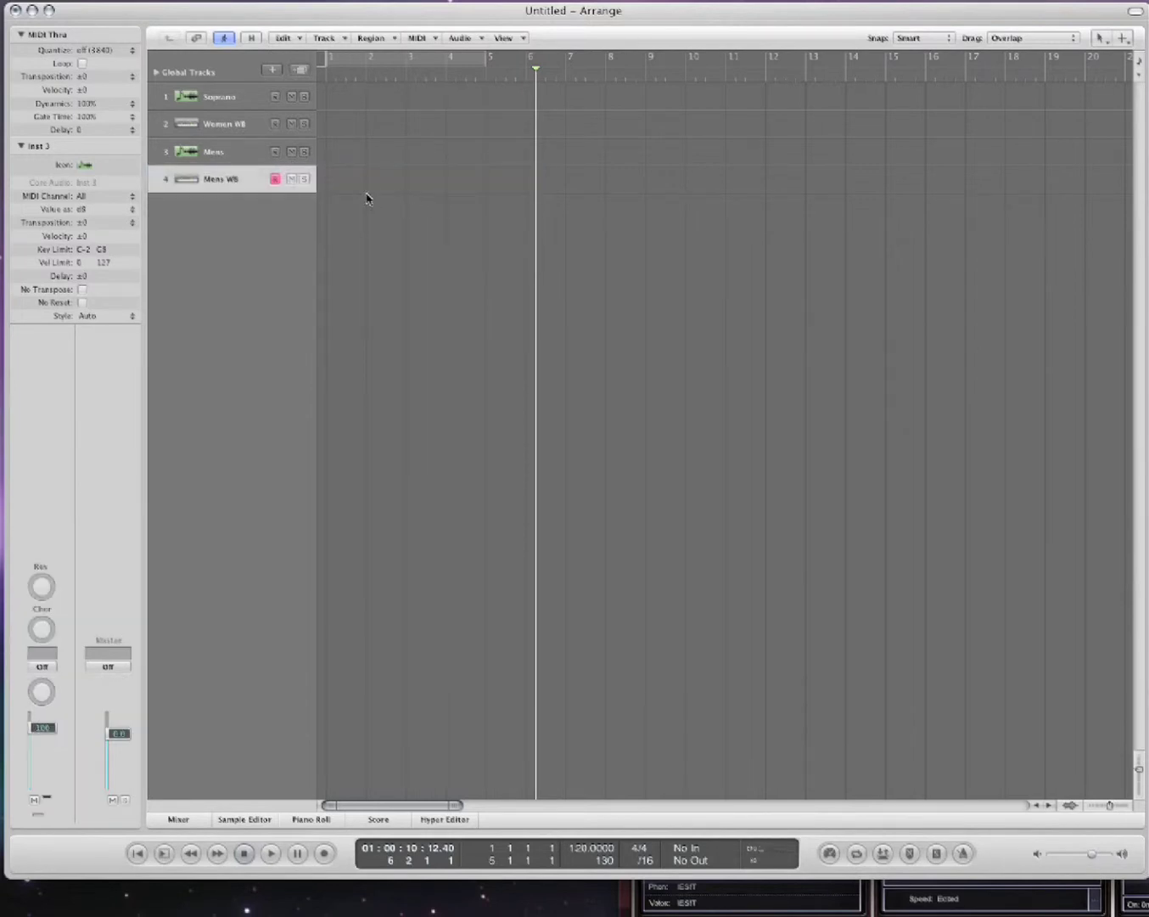
- Set the output port of the Mens WB track's instrument to WordBuilder 3
{"action": "left_click", "coordinate": [236, 162]}
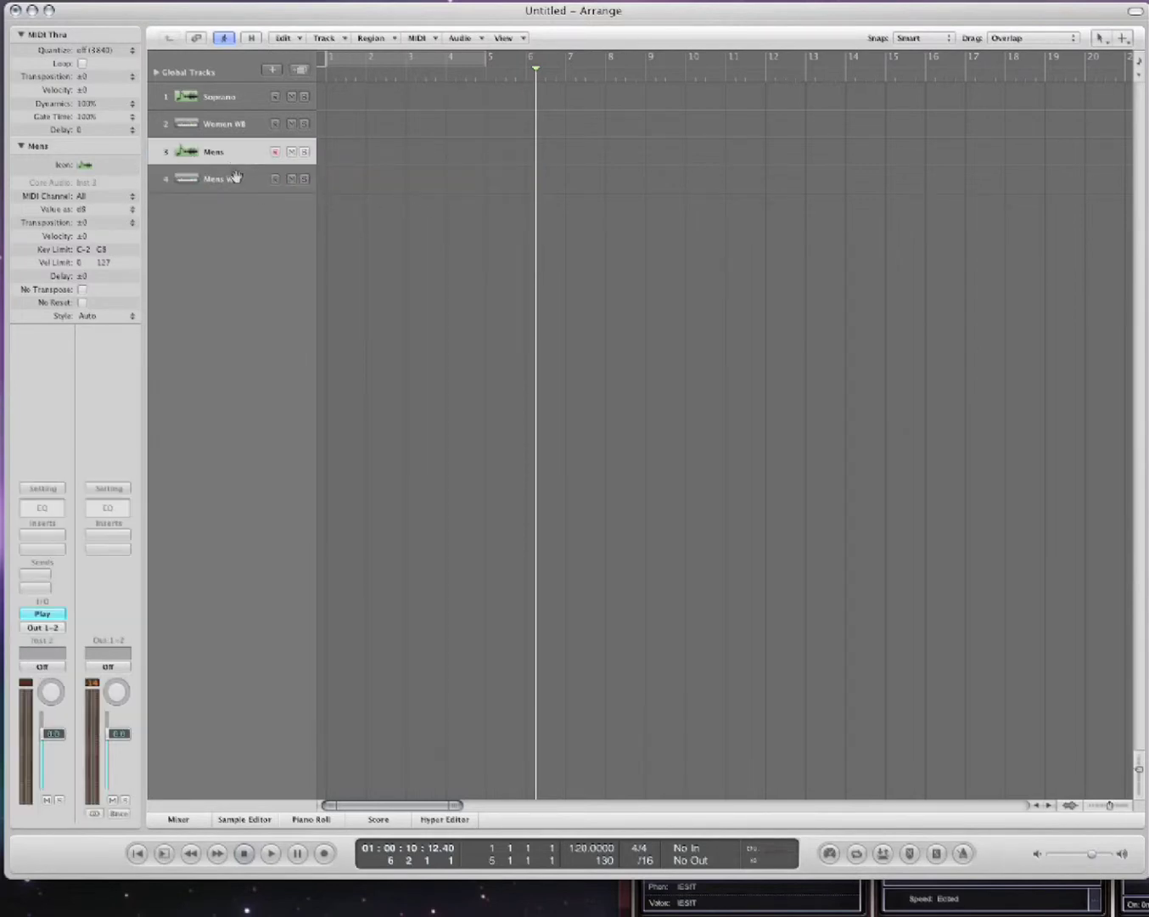
{"action": "left_click", "coordinate": [237, 176]}
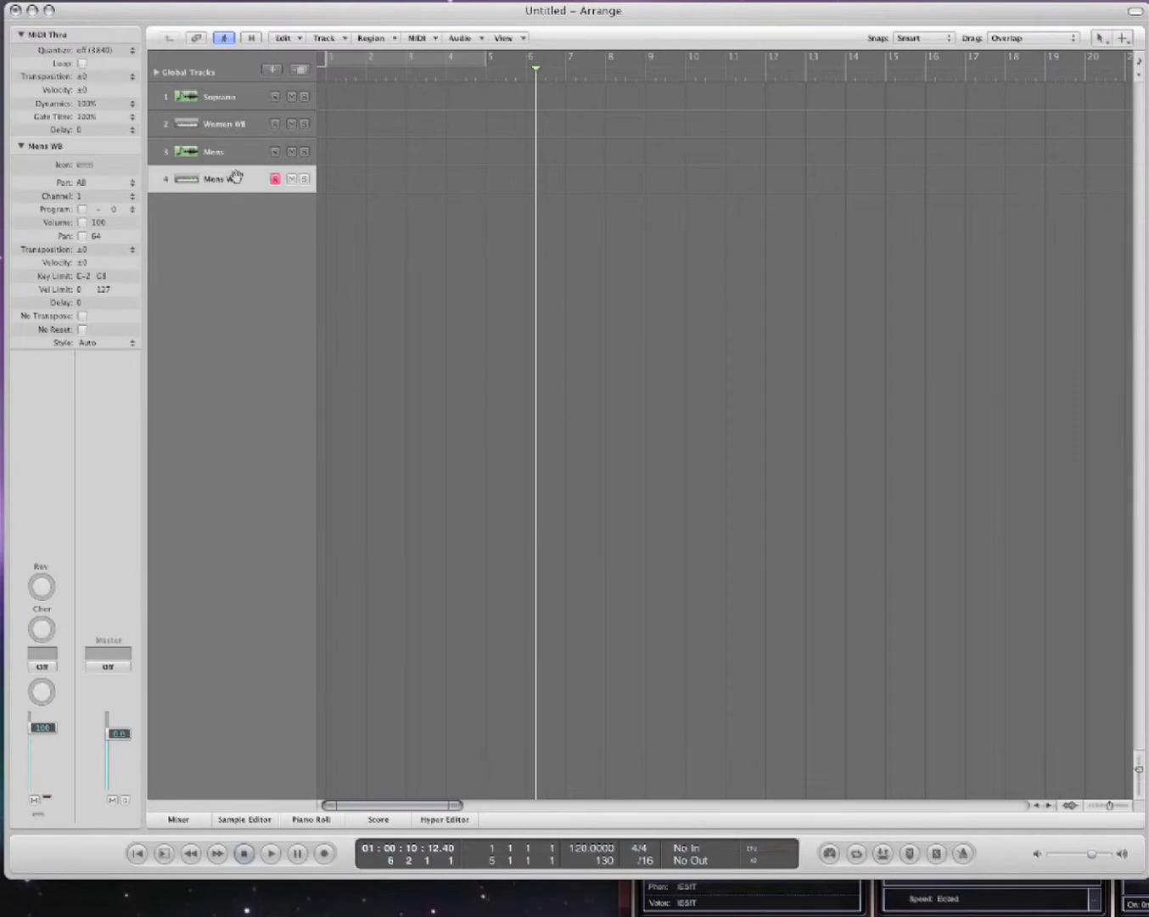
{"action": "left_click", "coordinate": [90, 184]}
{"action": "left_click", "coordinate": [121, 228]}
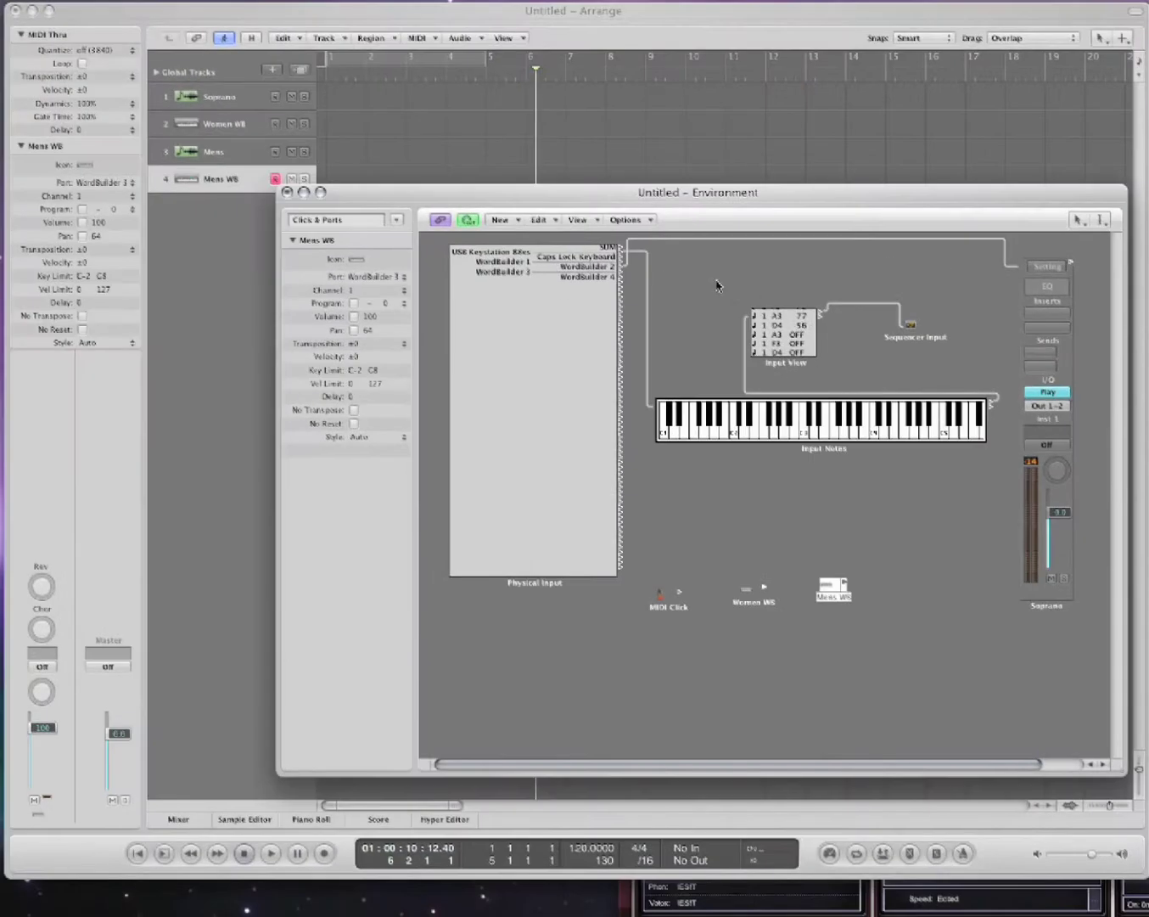
- Transfer the Mens channel strip from the Environment's Mixer layer to the Click & Ports layer
{"action": "left_click", "coordinate": [715, 288]}
{"action": "left_click_drag", "start_coordinate": [623, 197], "coordinate": [532, 202]}
{"action": "left_click", "coordinate": [302, 230]}
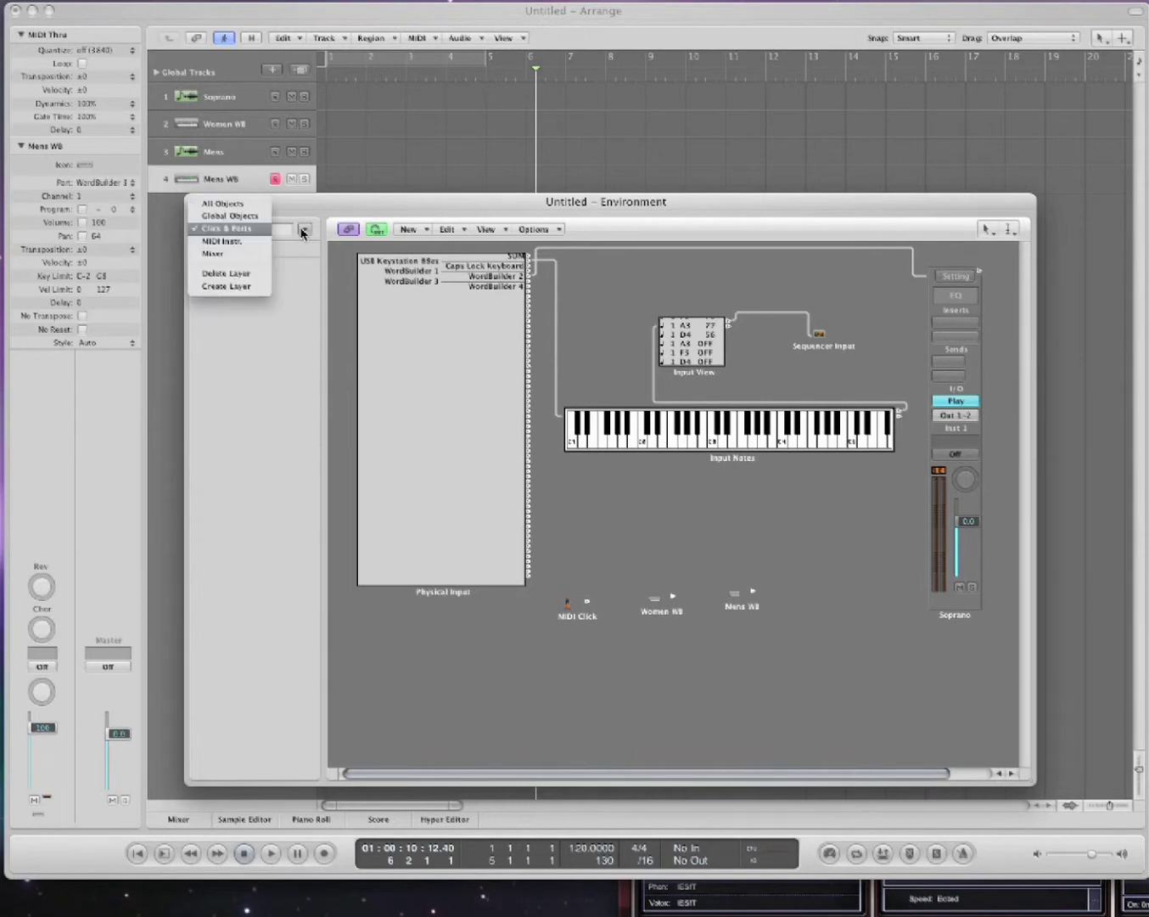
{"action": "left_click", "coordinate": [256, 254]}
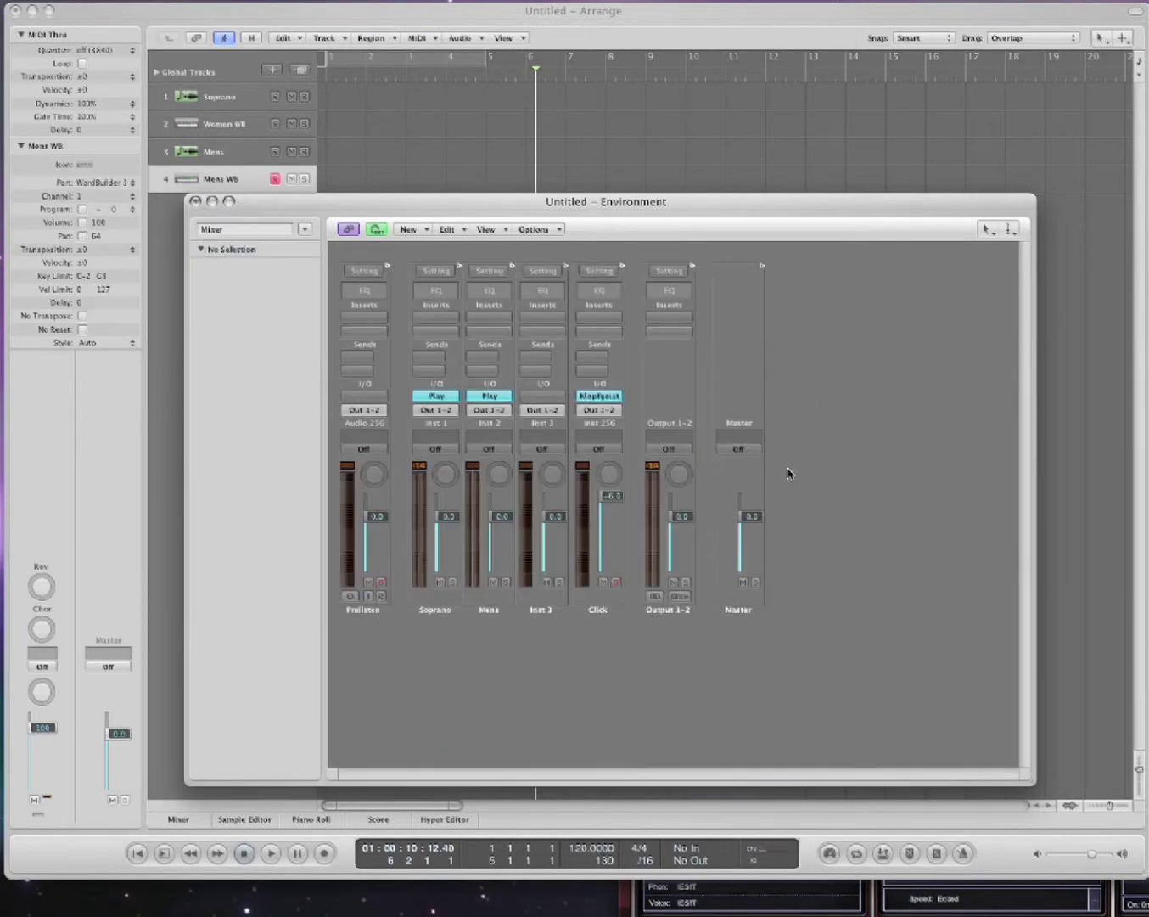
{"action": "left_click", "coordinate": [490, 610]}
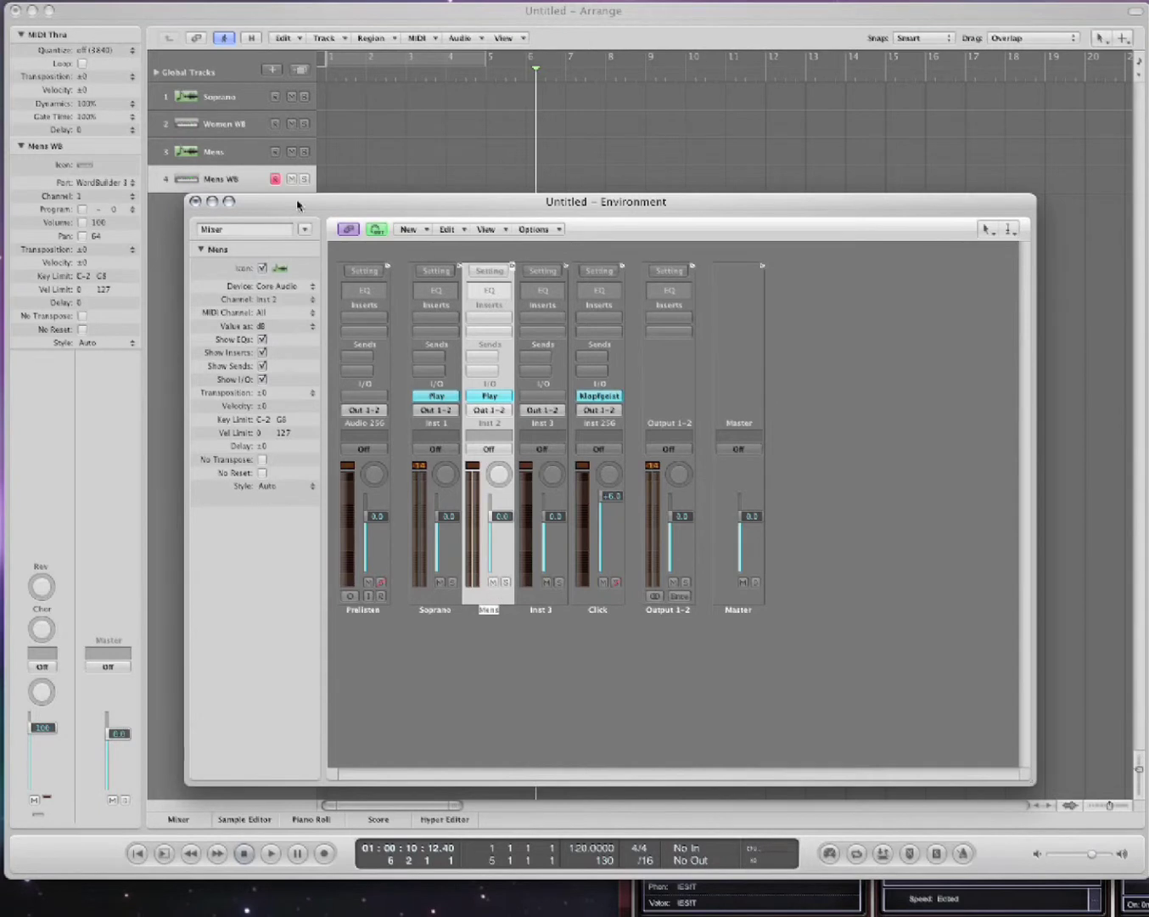
{"action": "left_click", "coordinate": [304, 229]}
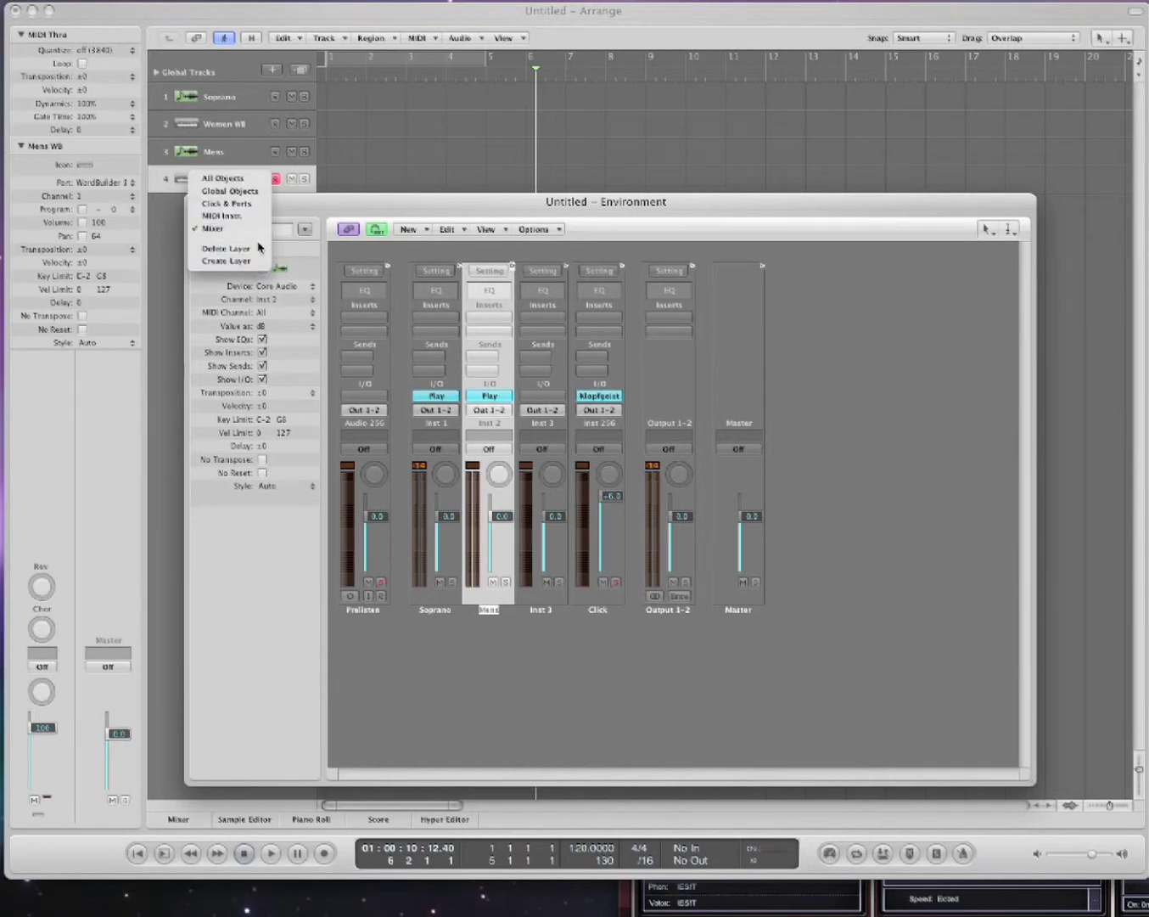
{"action": "left_click", "coordinate": [227, 203]}
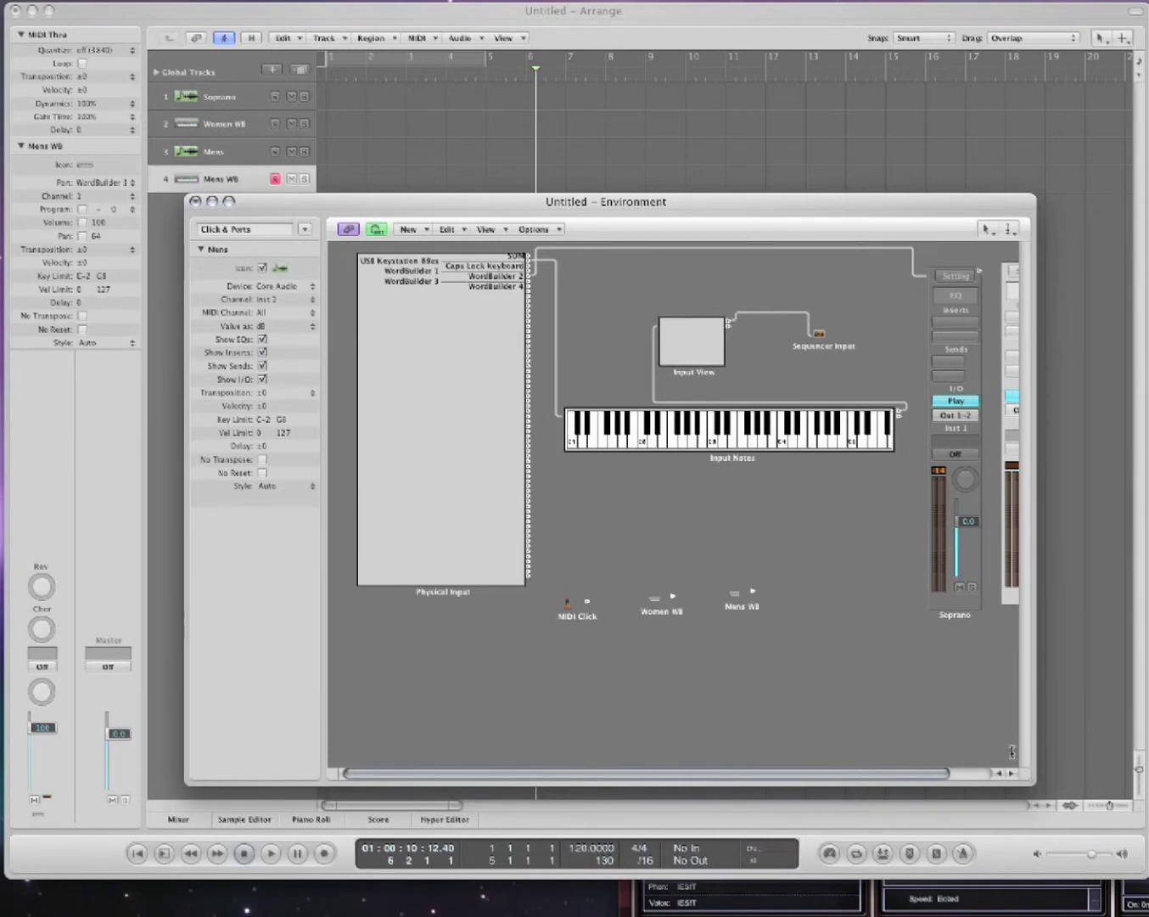
- Cable the Physical Input's WordBuilder 4 output to the Mens channel strip and shift the Soprano strip slightly lower
{"action": "left_click_drag", "start_coordinate": [1012, 748], "coordinate": [1082, 792]}
{"action": "left_click_drag", "start_coordinate": [529, 290], "coordinate": [995, 264]}
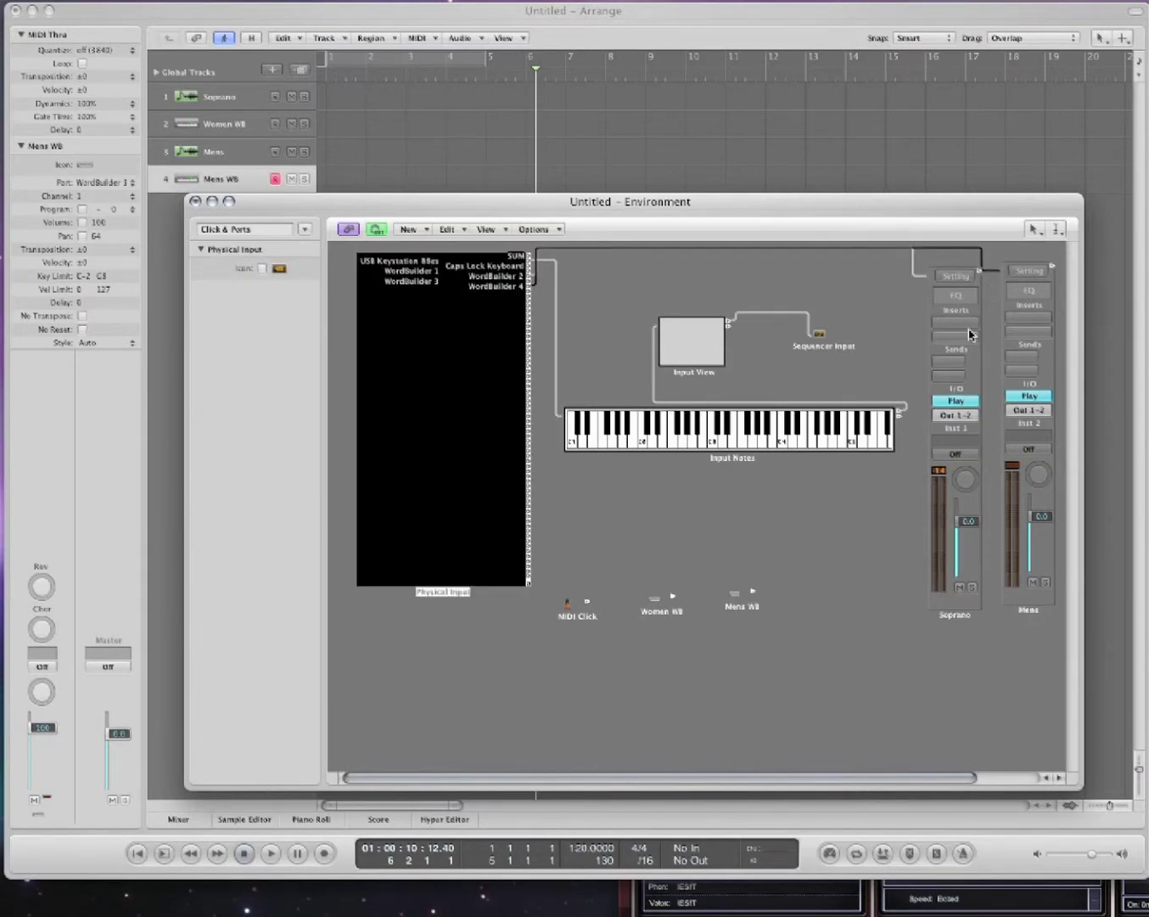
{"action": "left_click_drag", "start_coordinate": [960, 625], "coordinate": [953, 647]}
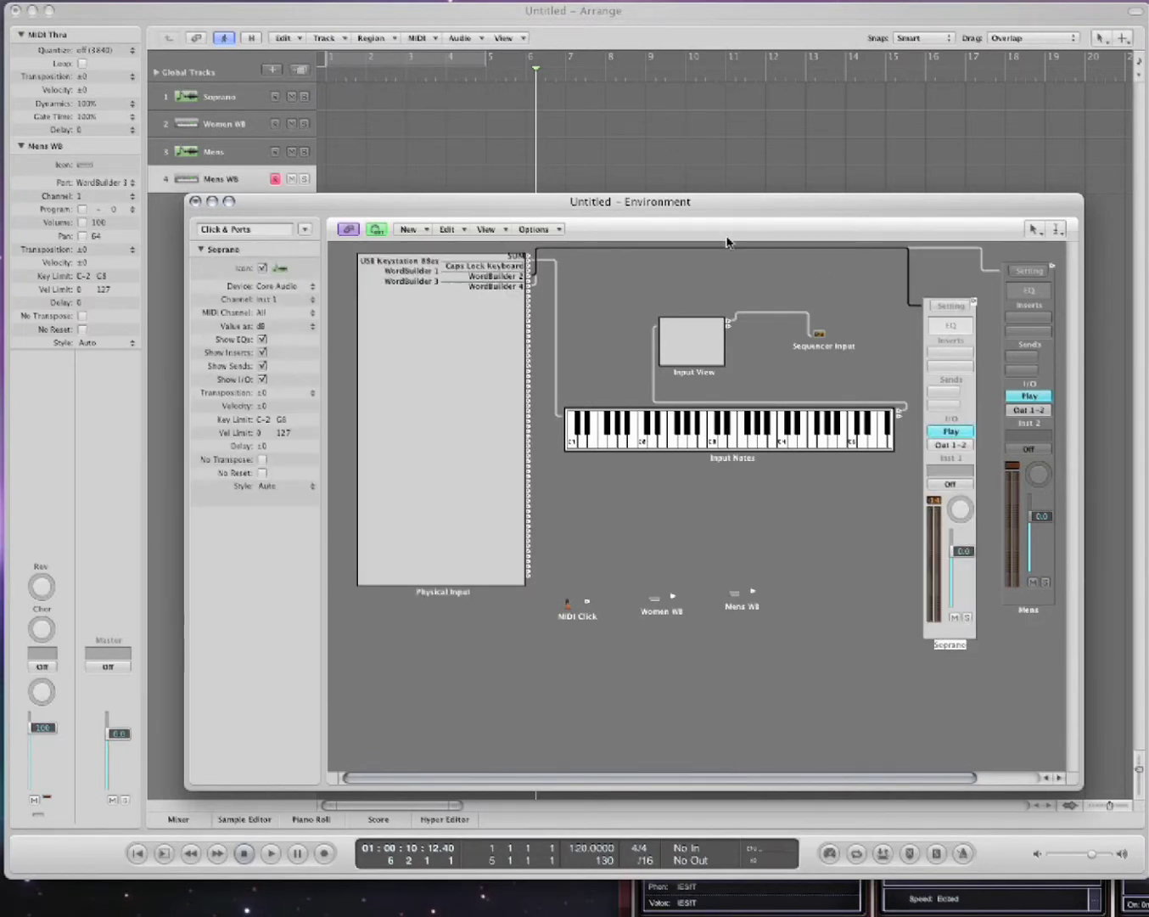
- Load the English phrase "A New Beginning" into the Mens WordBuilder
{"action": "left_click_drag", "start_coordinate": [694, 205], "coordinate": [670, 92]}
{"action": "left_click_drag", "start_coordinate": [1146, 321], "coordinate": [783, 143]}
{"action": "left_click", "coordinate": [1042, 349]}
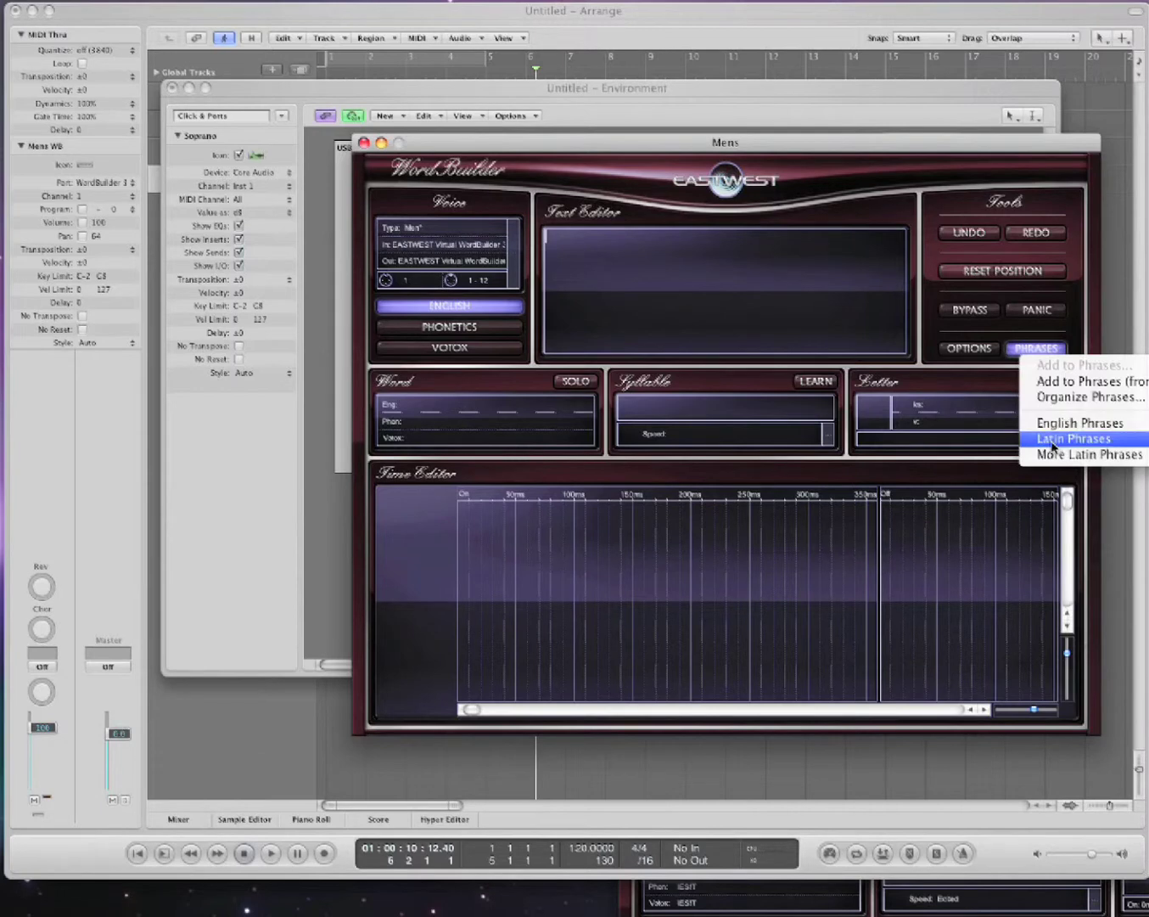
{"action": "left_click_drag", "start_coordinate": [757, 144], "coordinate": [543, 142]}
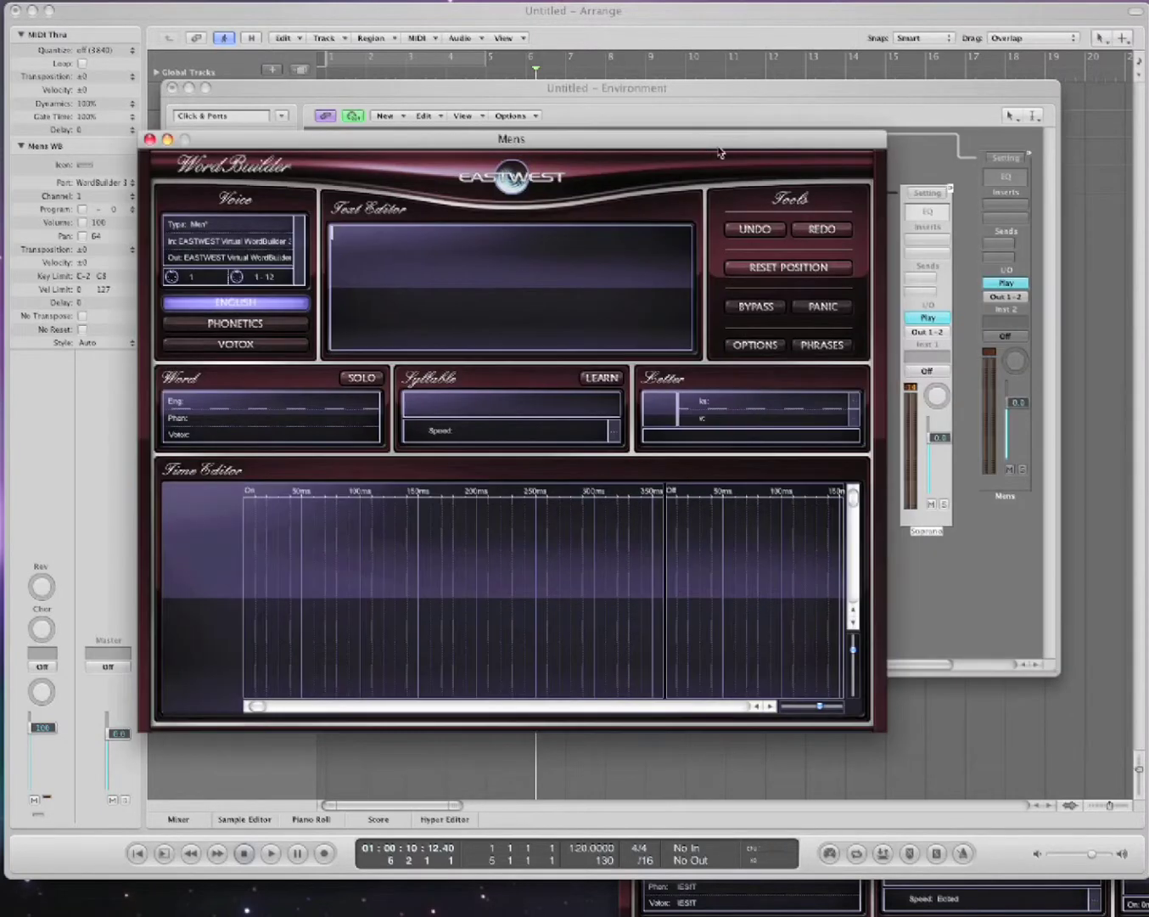
{"action": "left_click", "coordinate": [821, 345]}
{"action": "mouse_move", "coordinate": [853, 419]}
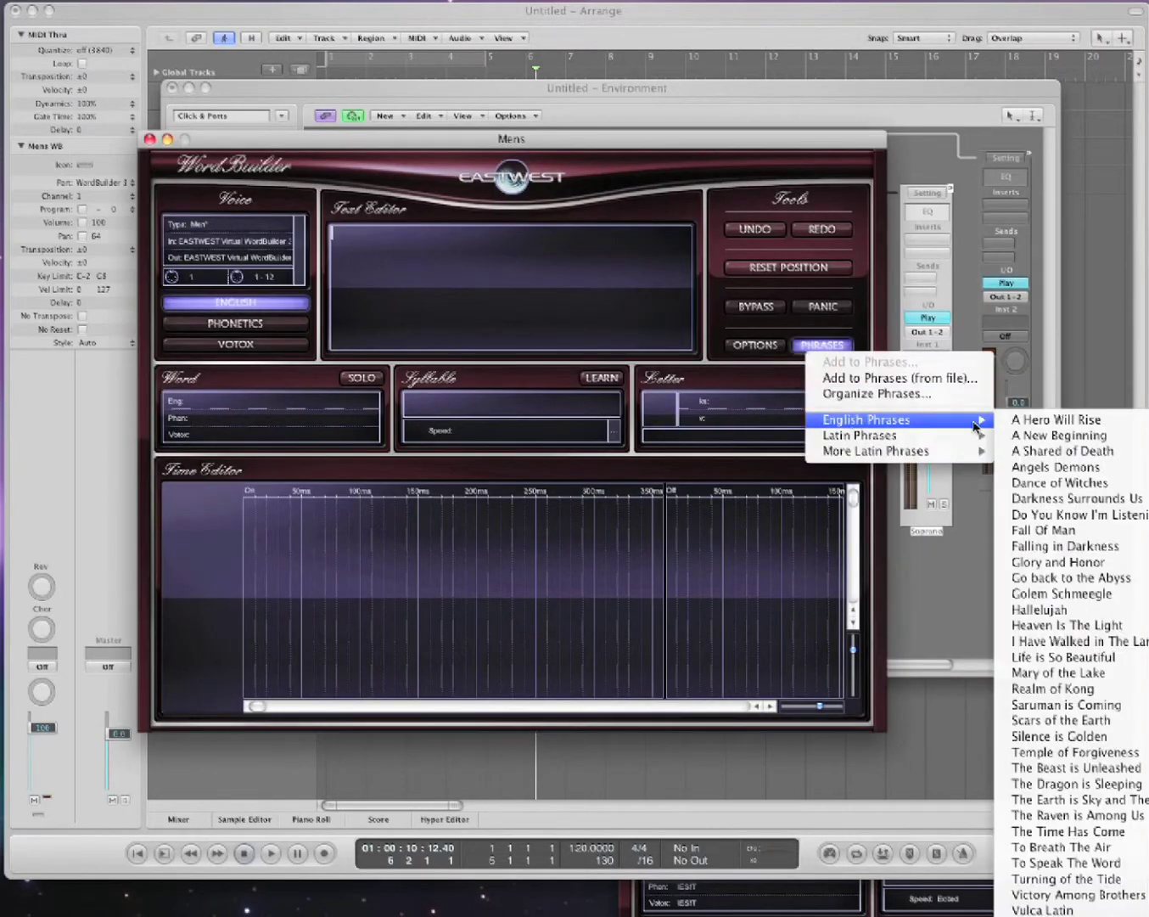
{"action": "left_click", "coordinate": [1050, 436]}
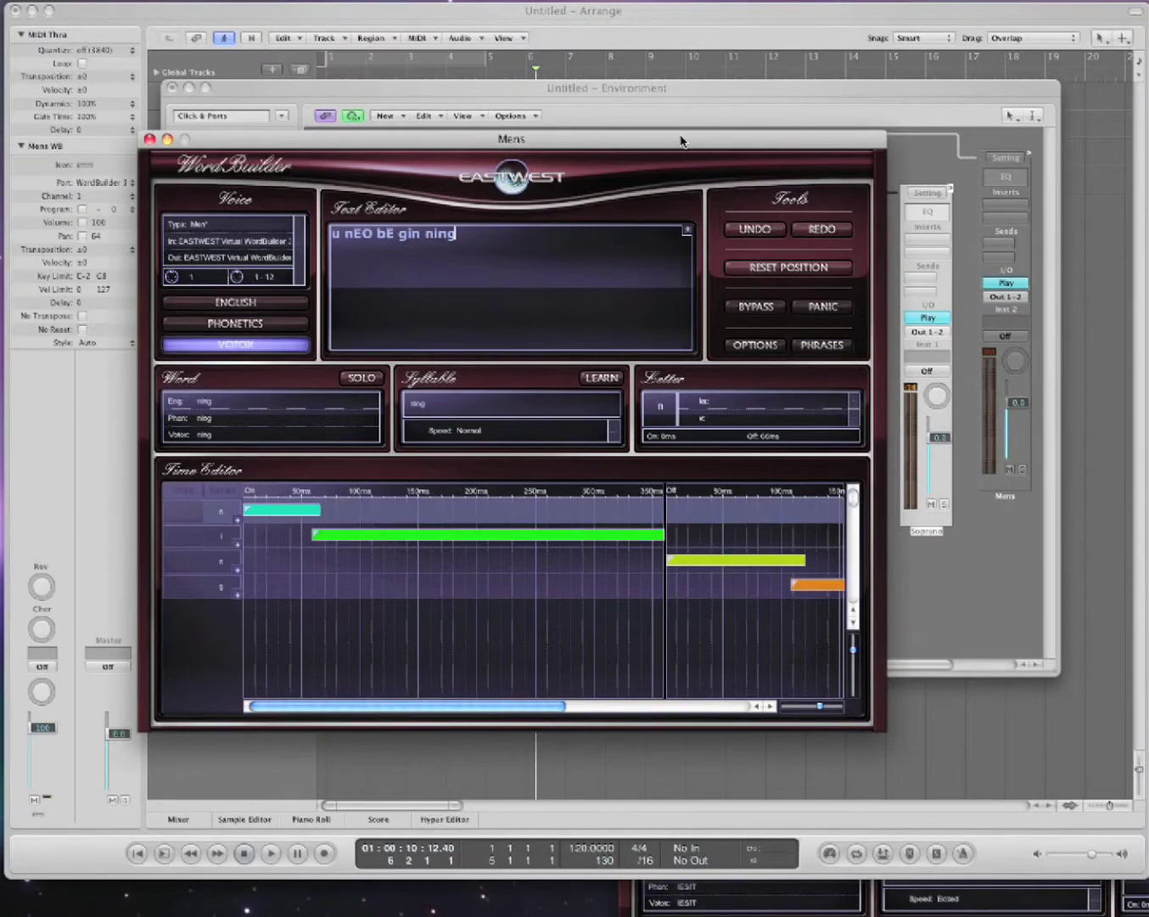
- Move the Mens WordBuilder and Environment windows aside and bring the Arrange window to the front
{"action": "left_click_drag", "start_coordinate": [679, 139], "coordinate": [970, 190]}
{"action": "left_click_drag", "start_coordinate": [606, 88], "coordinate": [726, 198]}
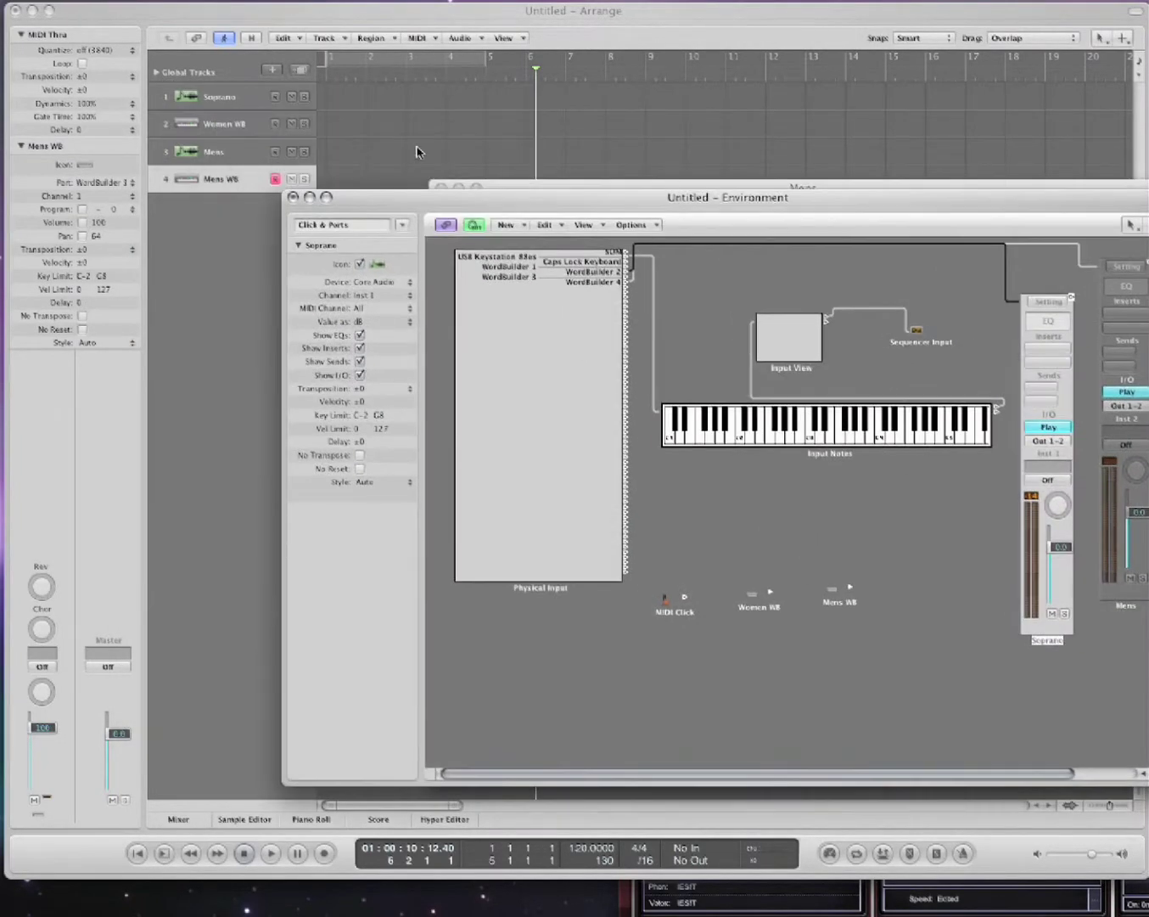
{"action": "left_click", "coordinate": [417, 147]}
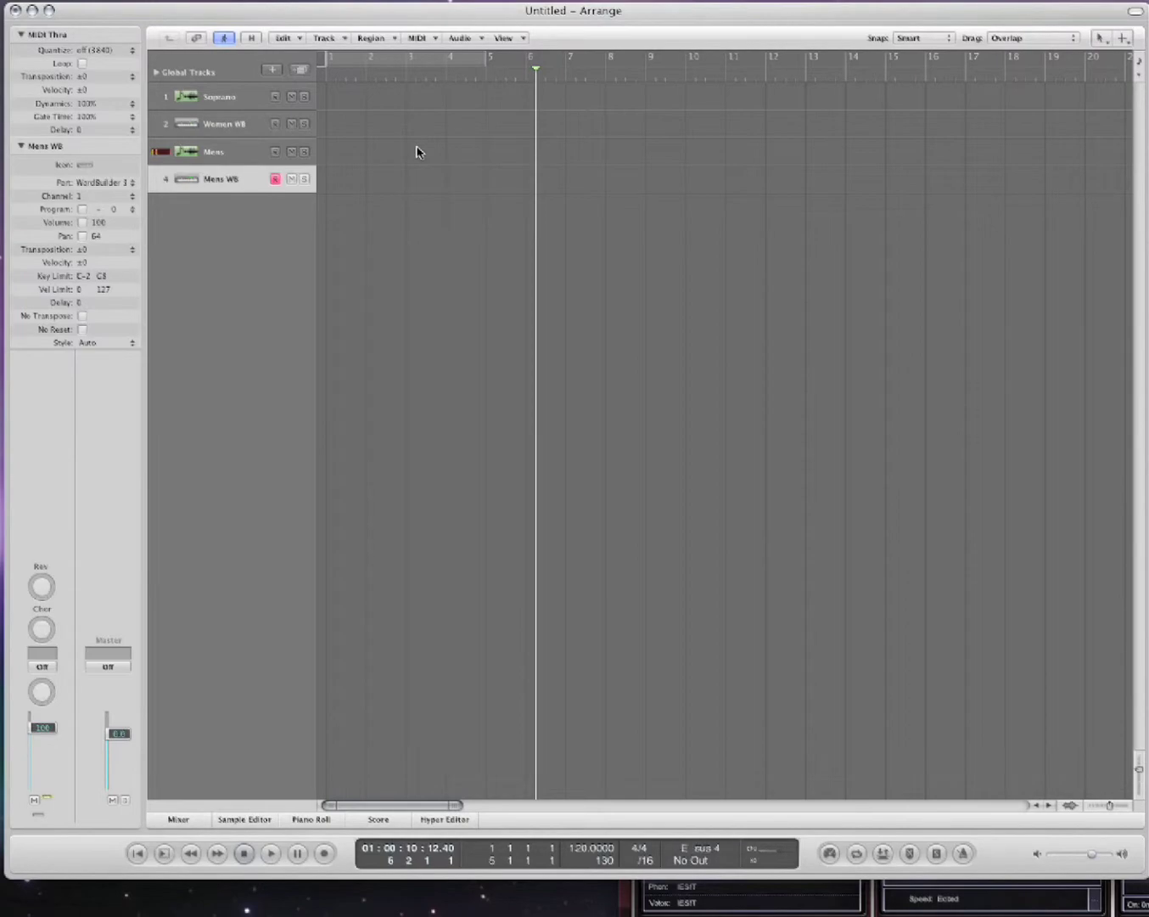
- Bring the Environment window forward and close it
{"action": "key", "text": "F9"}
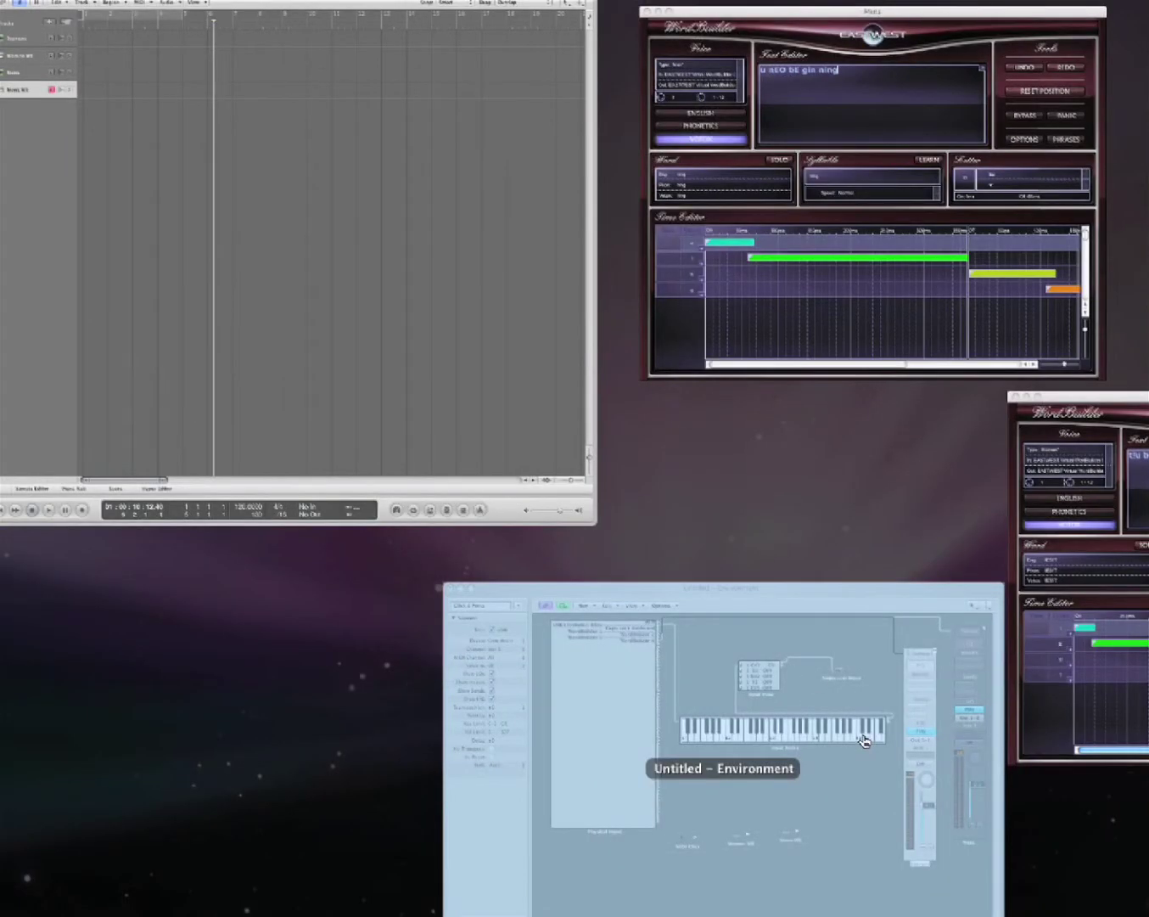
{"action": "left_click", "coordinate": [862, 735]}
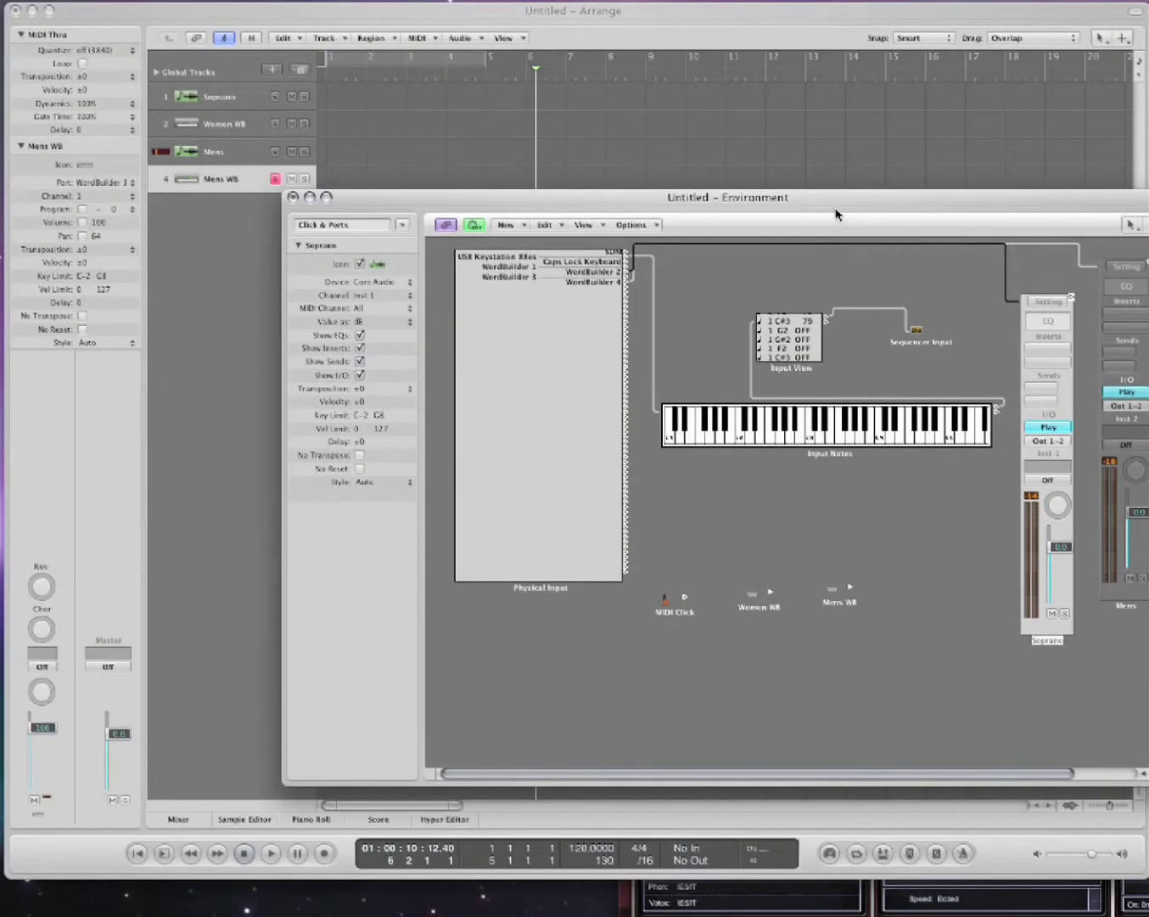
{"action": "left_click_drag", "start_coordinate": [834, 207], "coordinate": [770, 210]}
{"action": "left_click", "coordinate": [230, 200]}
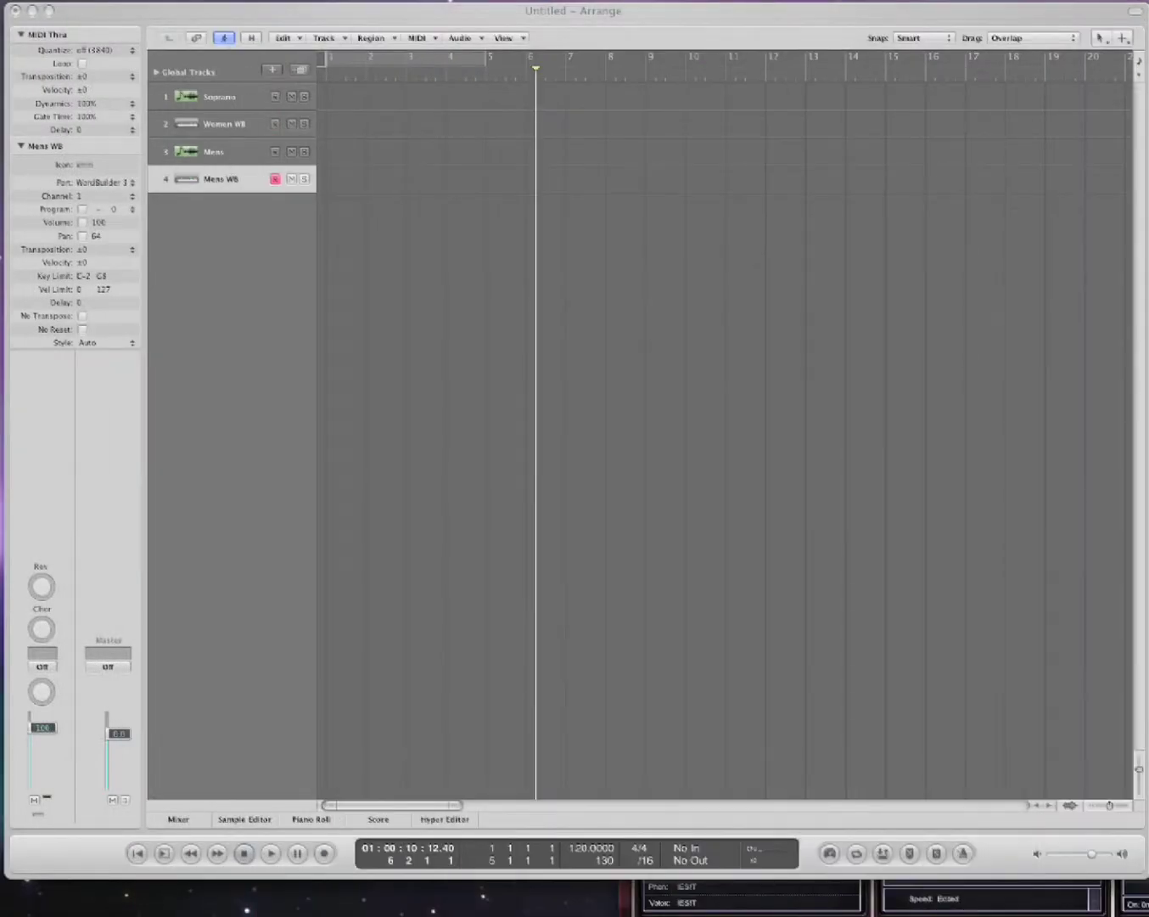
- Record-enable the Women WB track in addition to Mens WB in the Arrange window
{"action": "left_click", "coordinate": [297, 215]}
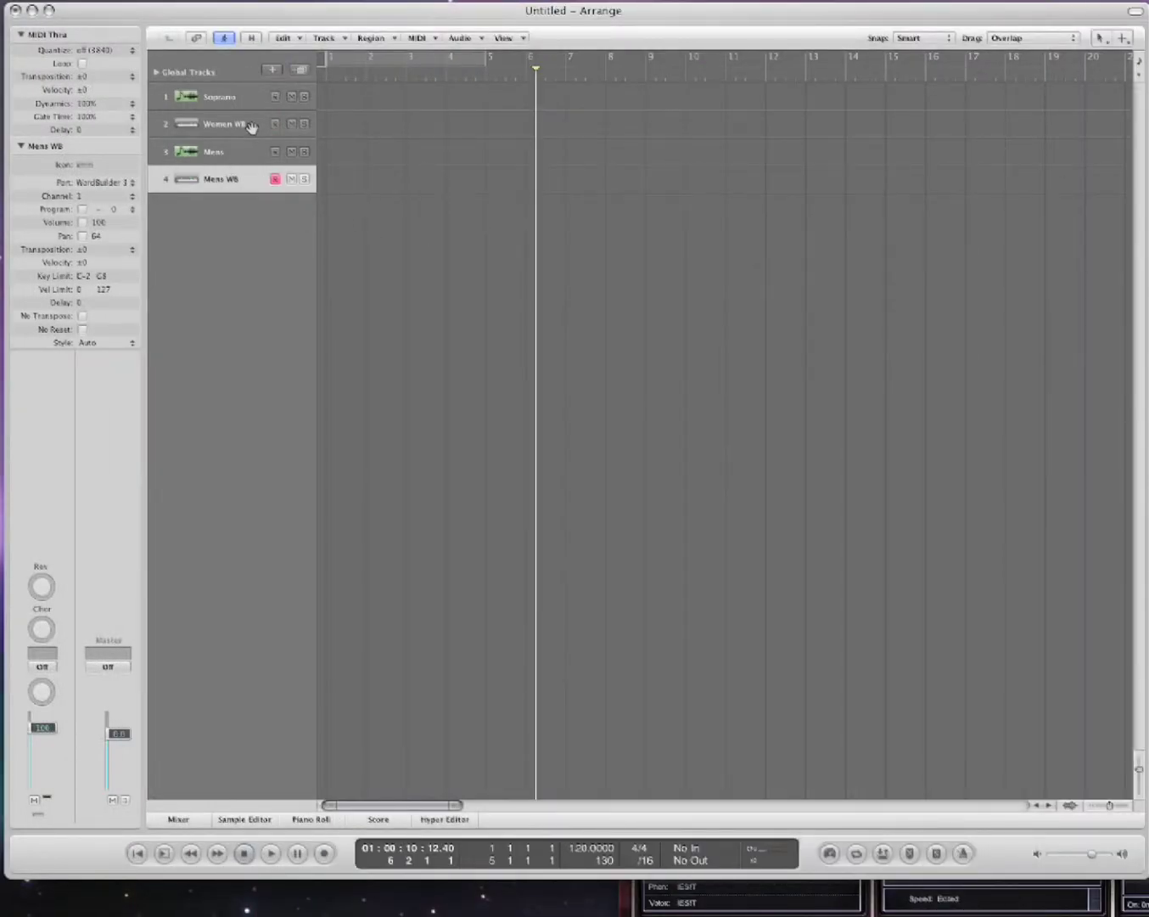
{"action": "left_click", "coordinate": [275, 124]}
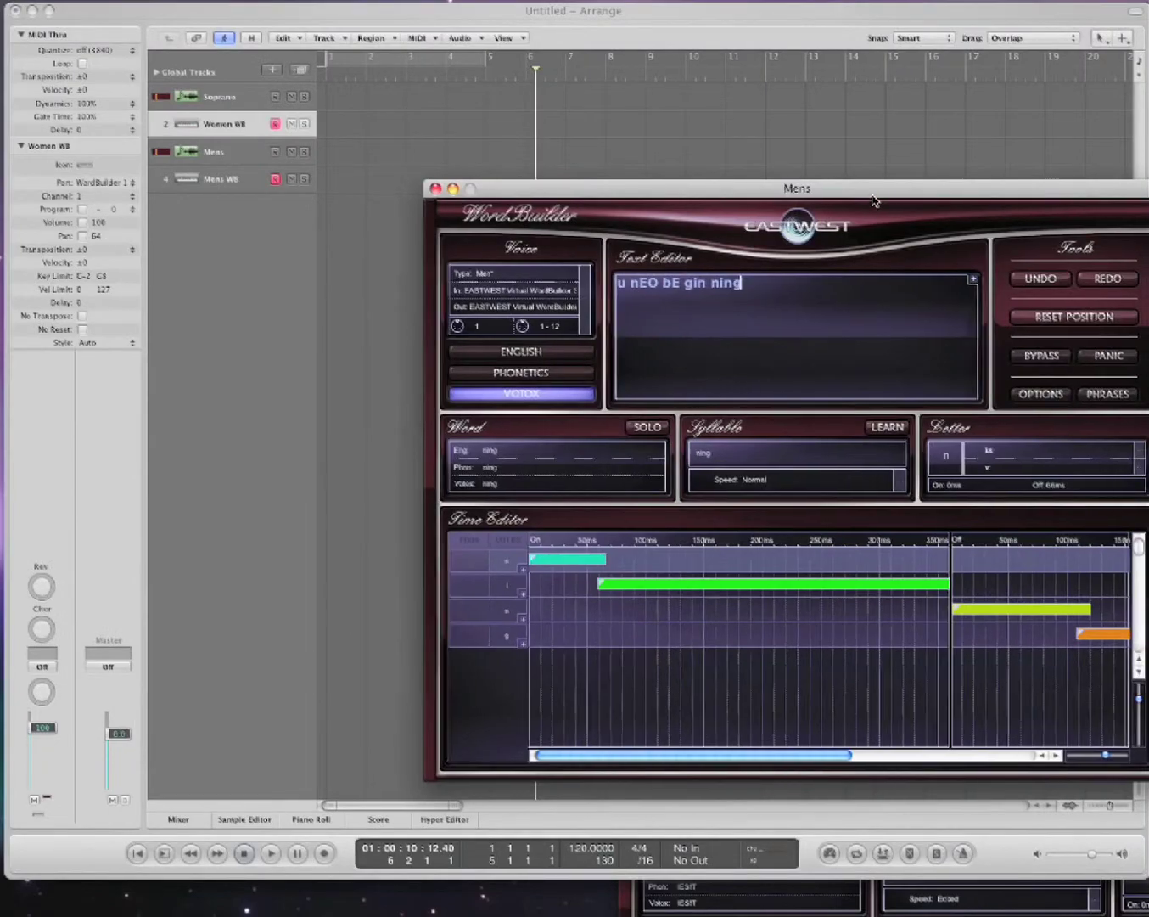
- Reposition the Mens and Sopranos WordBuilder windows so both text editors can be seen together
{"action": "left_click_drag", "start_coordinate": [882, 192], "coordinate": [633, 320]}
{"action": "left_click_drag", "start_coordinate": [1148, 606], "coordinate": [1111, 129]}
{"action": "left_click_drag", "start_coordinate": [430, 321], "coordinate": [325, 297]}
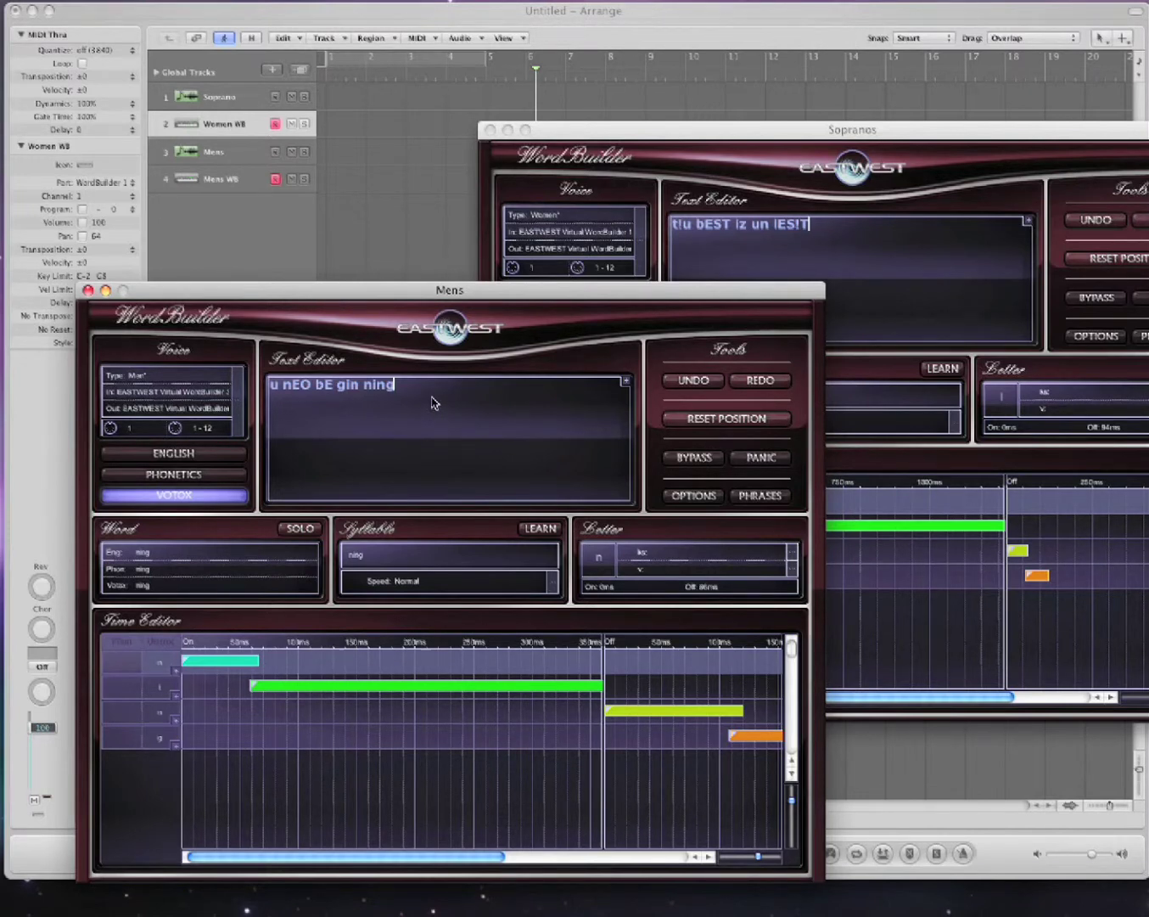
- Replace the whole phrase in the Mens WordBuilder text editor with "a"
{"action": "left_click_drag", "start_coordinate": [472, 399], "coordinate": [192, 380]}
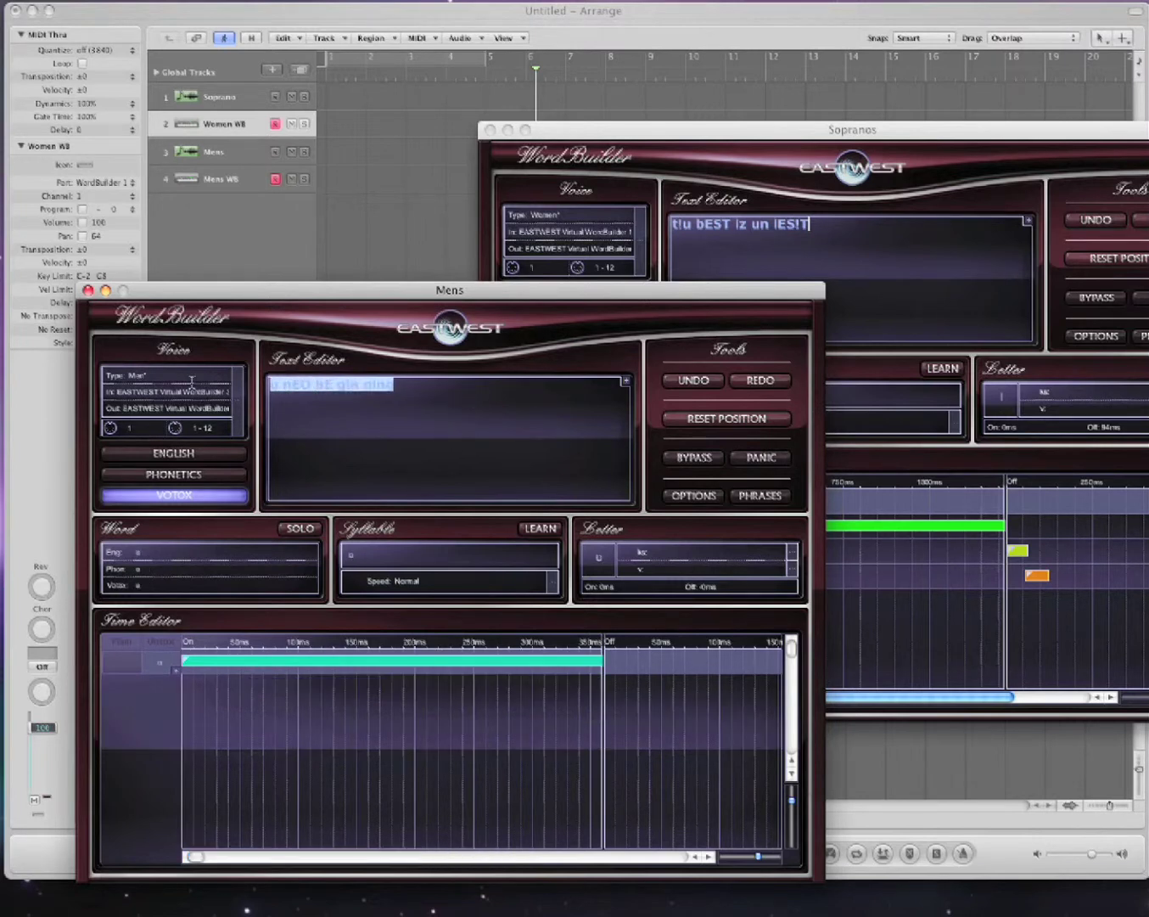
{"action": "type", "text": "a"}
{"action": "left_click_drag", "start_coordinate": [310, 291], "coordinate": [361, 334]}
- Select the Mens WB track for playing on its own and record-enable Women WB again for both choirs
{"action": "left_click", "coordinate": [220, 185]}
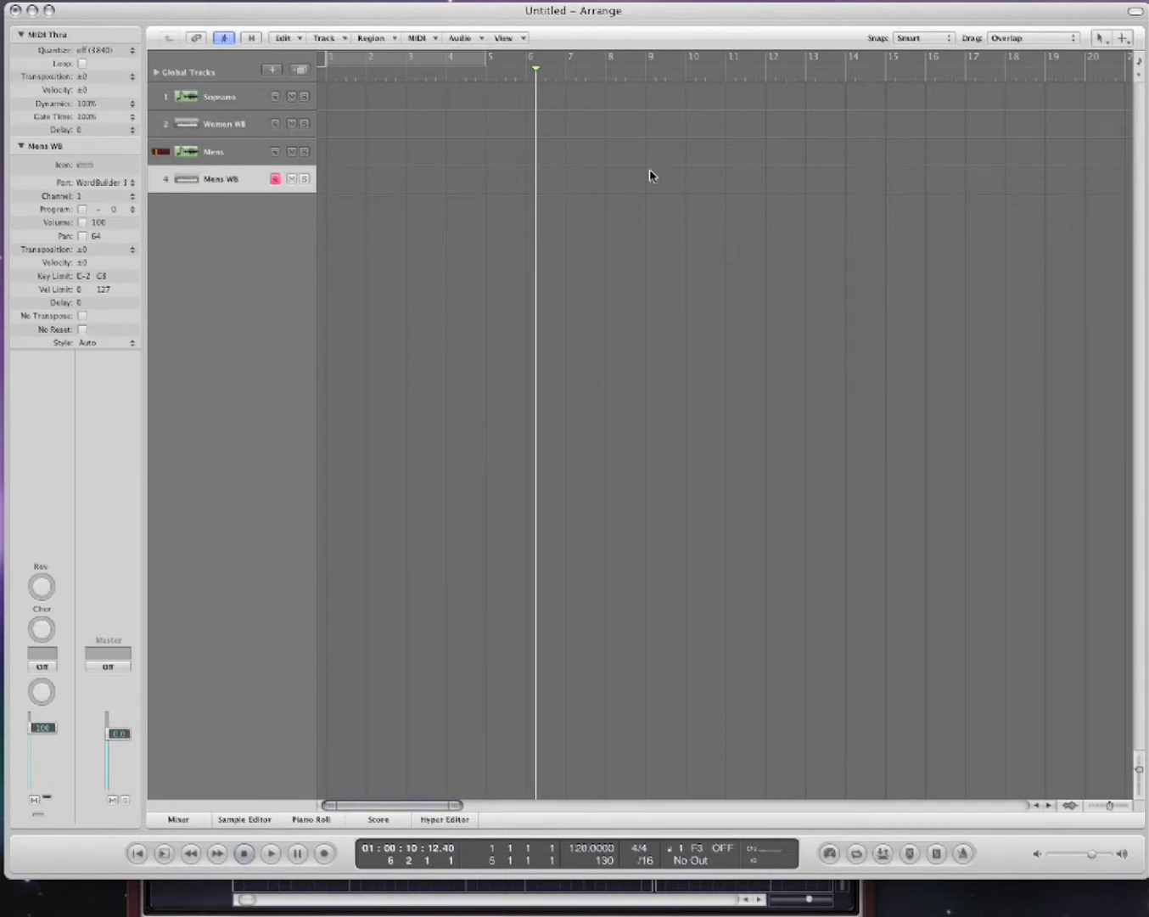
{"action": "left_click", "coordinate": [274, 124]}
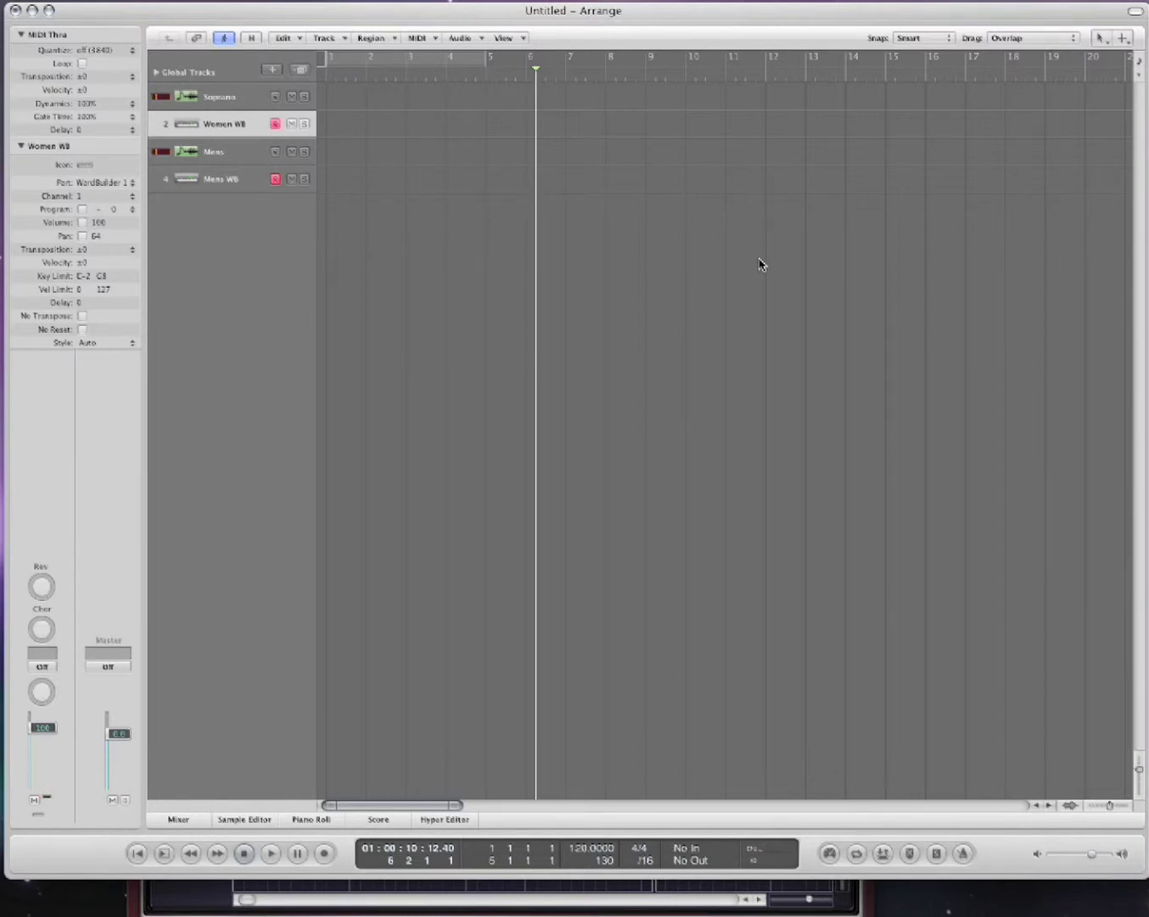
- Bring the Sopranos and Mens WordBuilder windows forward over the Arrange window to compare their texts
{"action": "key", "text": "F9"}
{"action": "left_click", "coordinate": [1074, 670]}
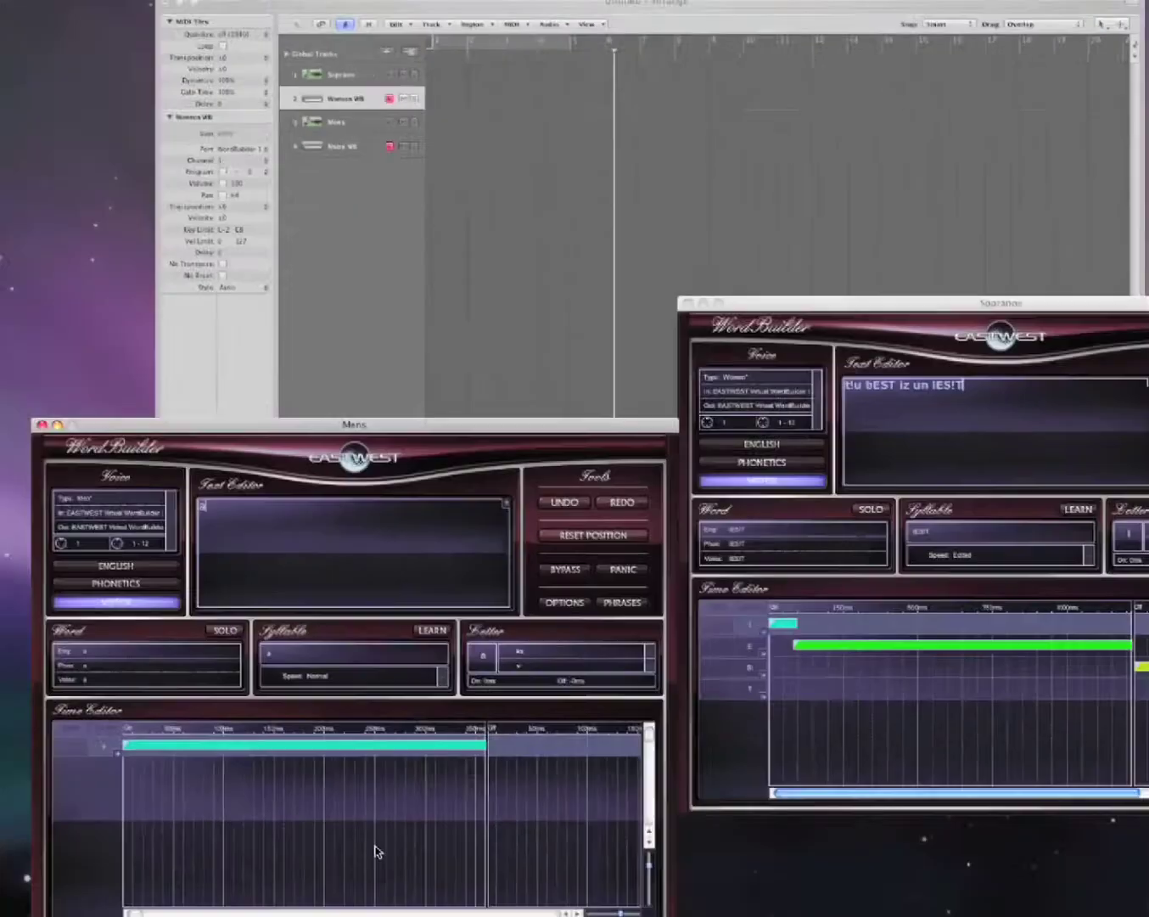
{"action": "left_click", "coordinate": [378, 851]}
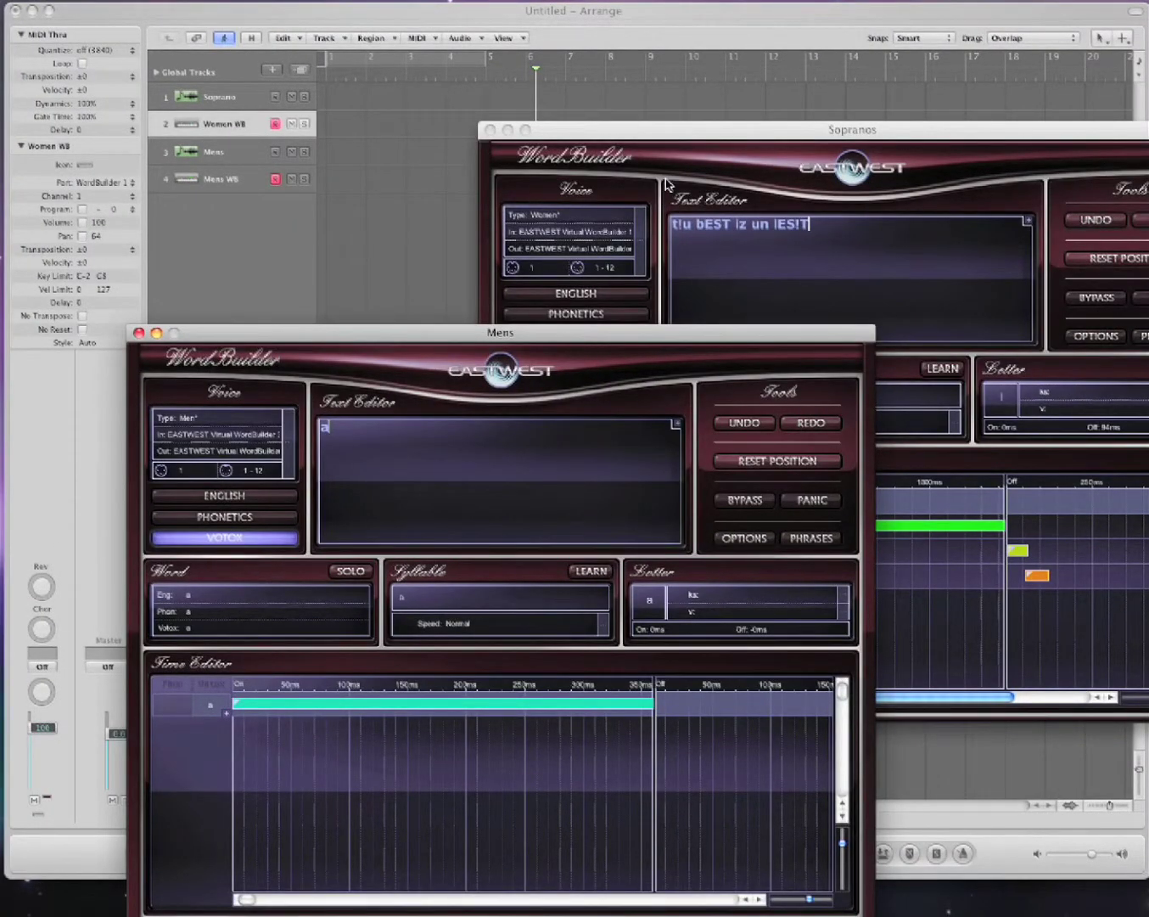
{"action": "left_click", "coordinate": [654, 130]}
{"action": "left_click_drag", "start_coordinate": [653, 130], "coordinate": [675, 132]}
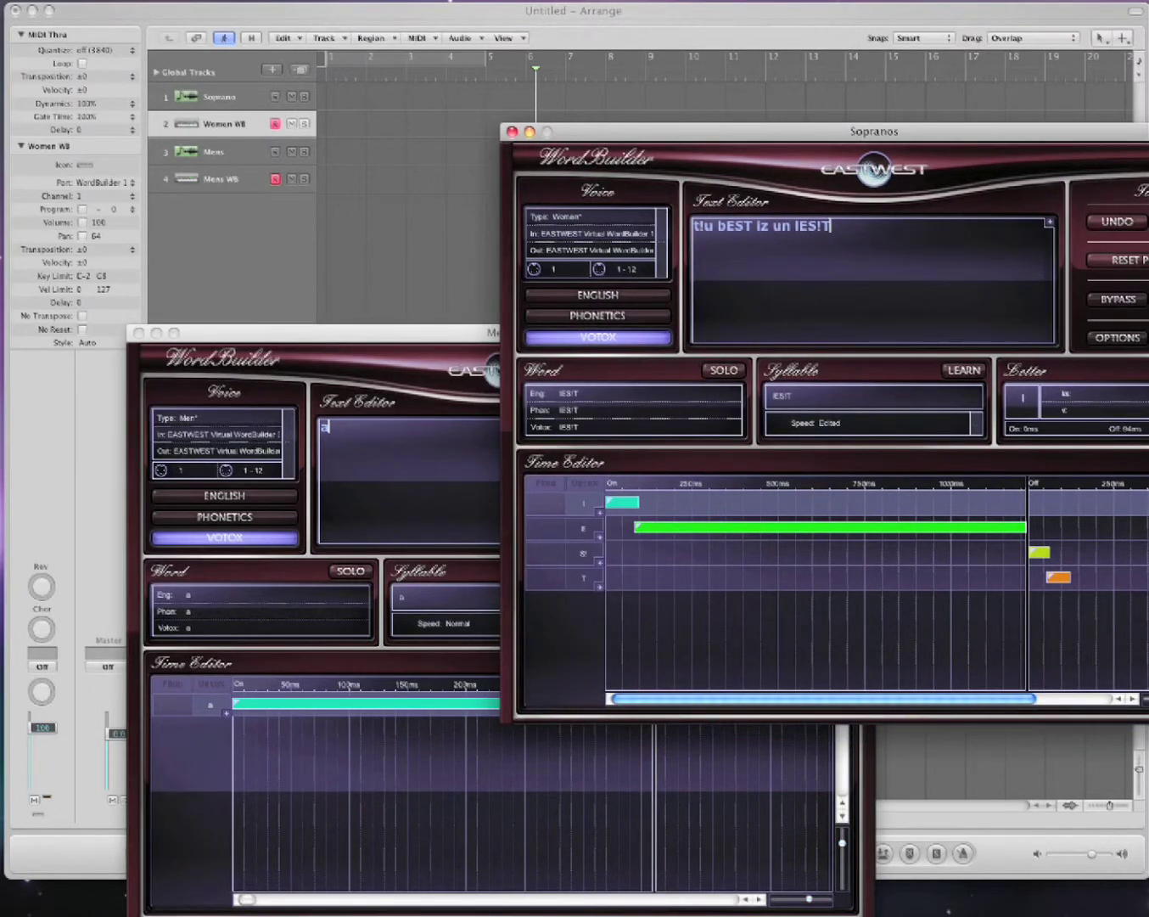
{"action": "left_click", "coordinate": [1145, 241]}
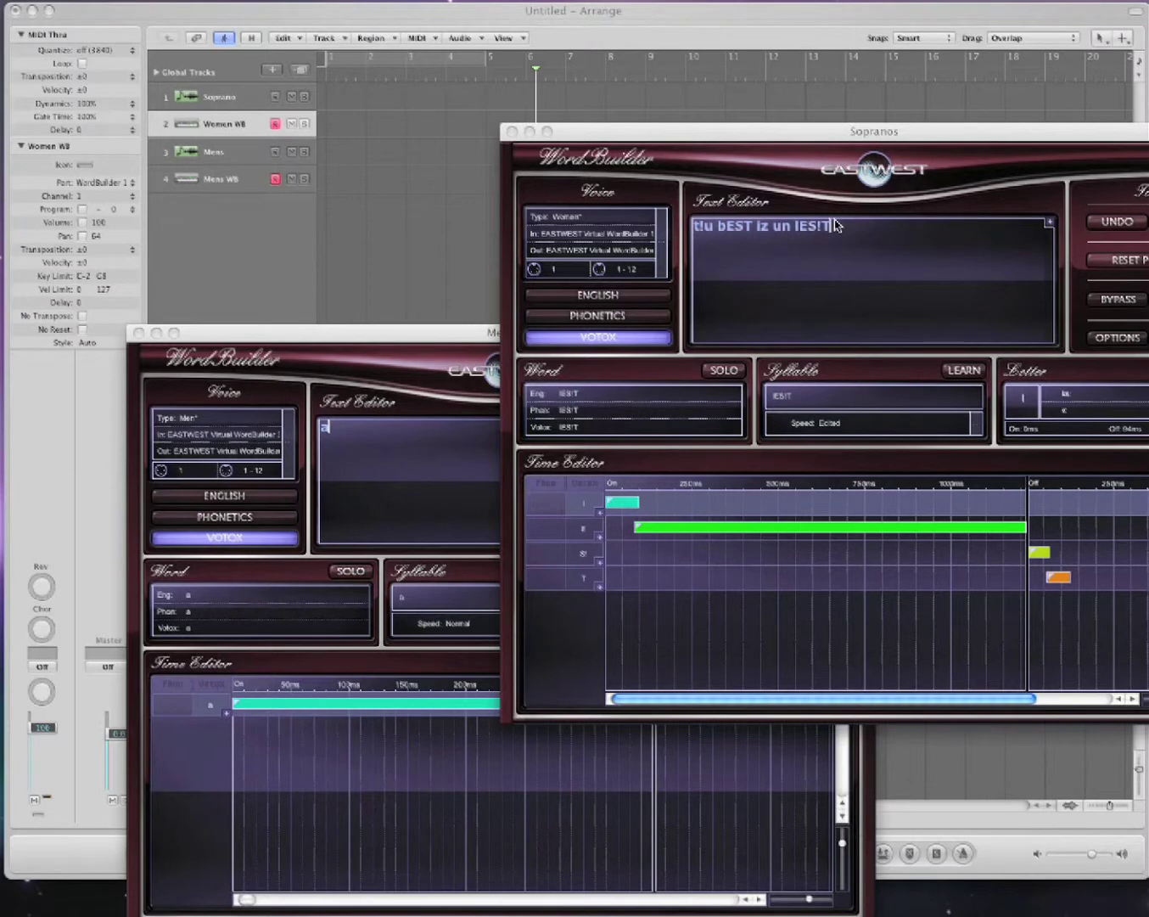
- Close both the Sopranos and Mens WordBuilder windows and dismiss the MIDI port alerts
{"action": "left_click", "coordinate": [759, 136]}
{"action": "key", "text": "super+w"}
{"action": "left_click", "coordinate": [635, 247]}
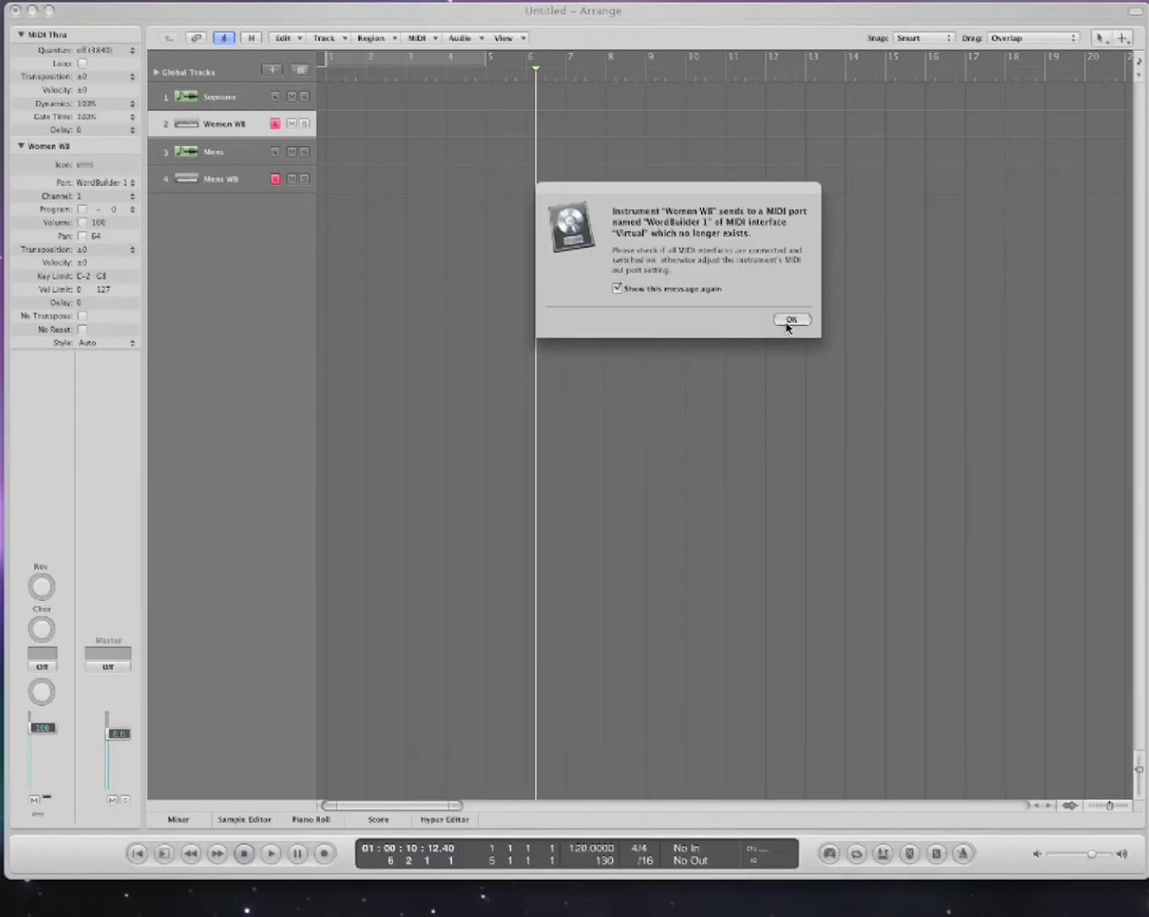
{"action": "left_click", "coordinate": [789, 320]}
{"action": "left_click", "coordinate": [805, 321]}
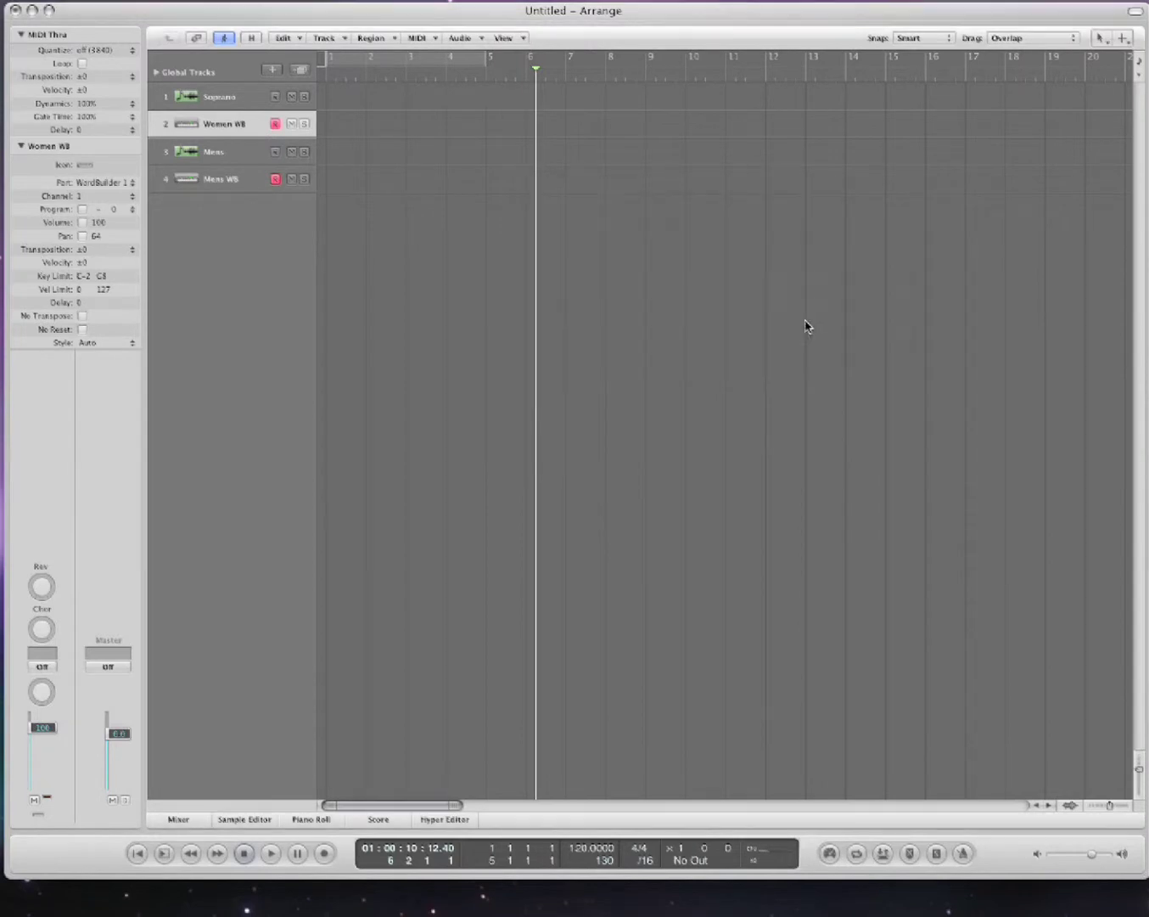
- Close the current project without saving it and start a new project with a single audio track
{"action": "key", "text": "super+n"}
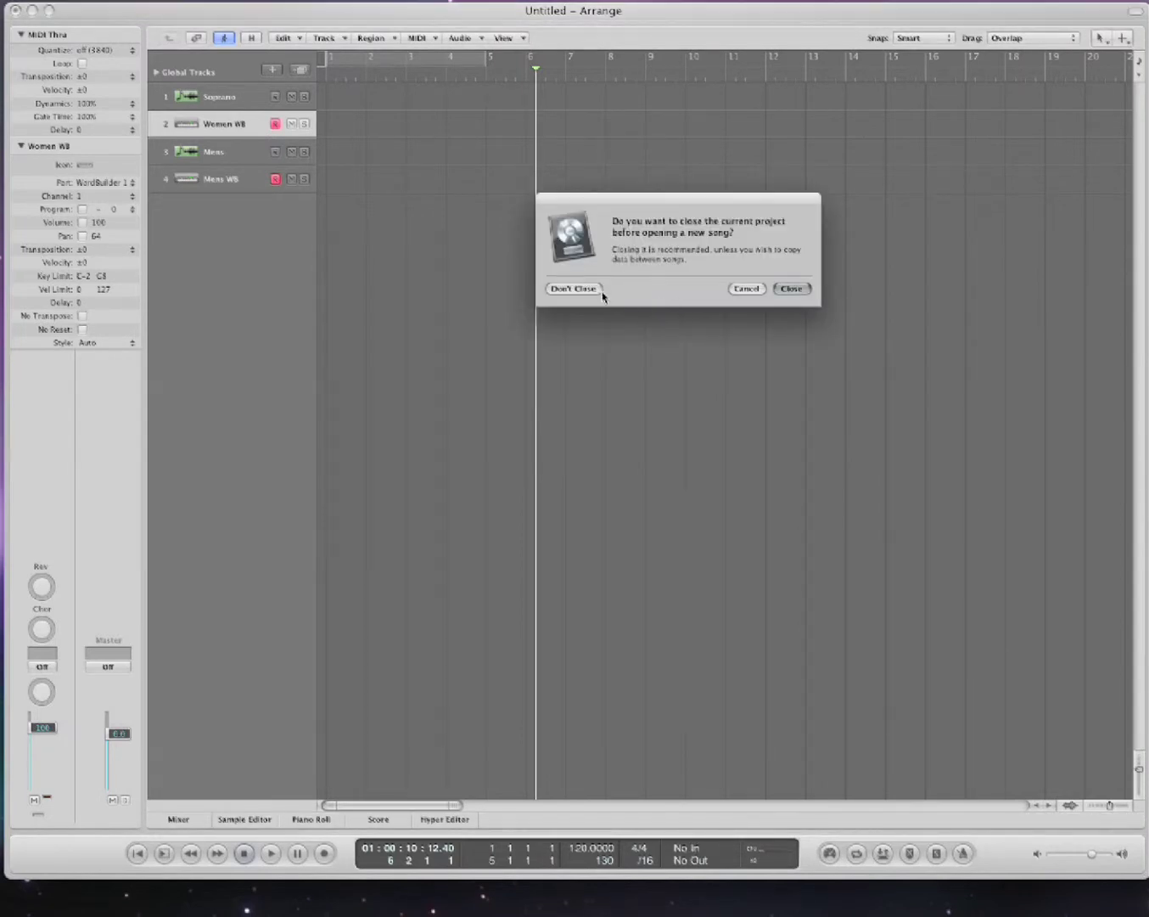
{"action": "left_click", "coordinate": [777, 290]}
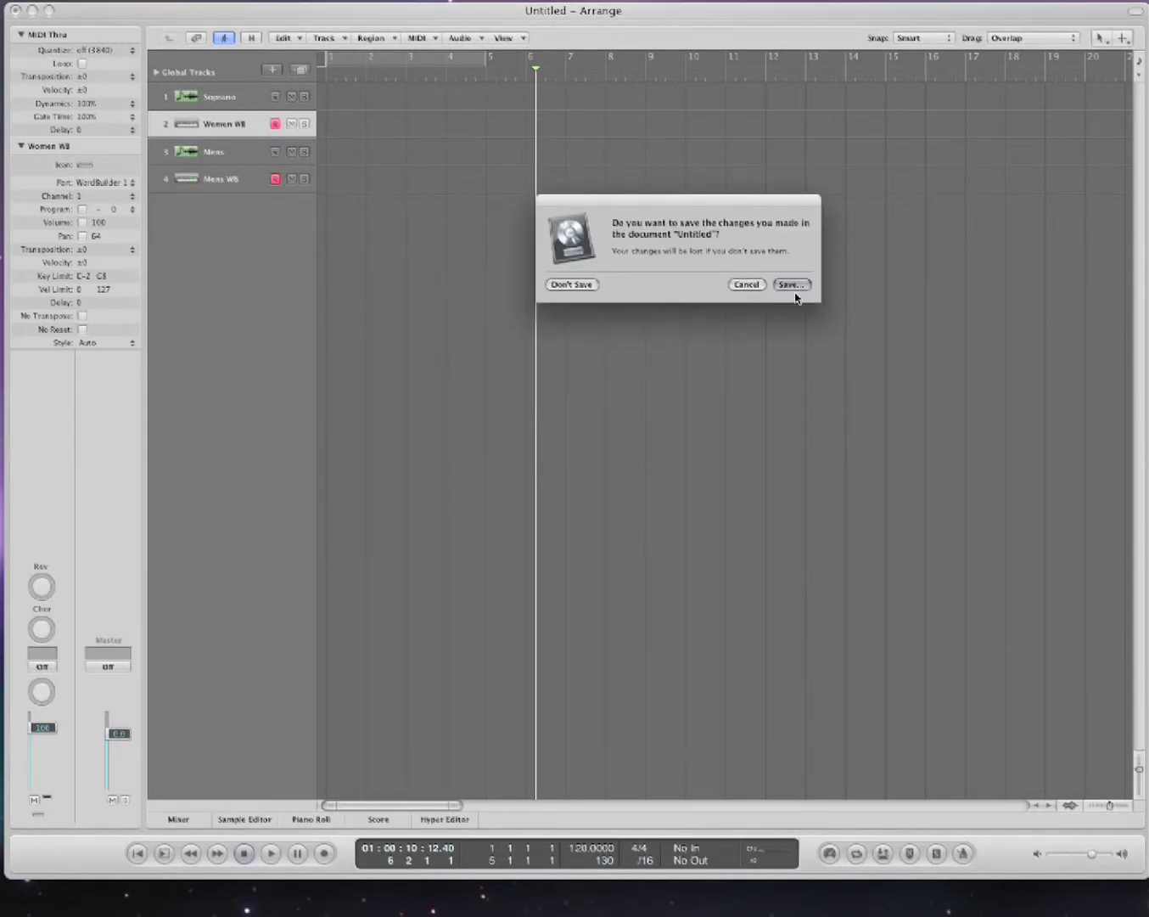
{"action": "left_click", "coordinate": [583, 287]}
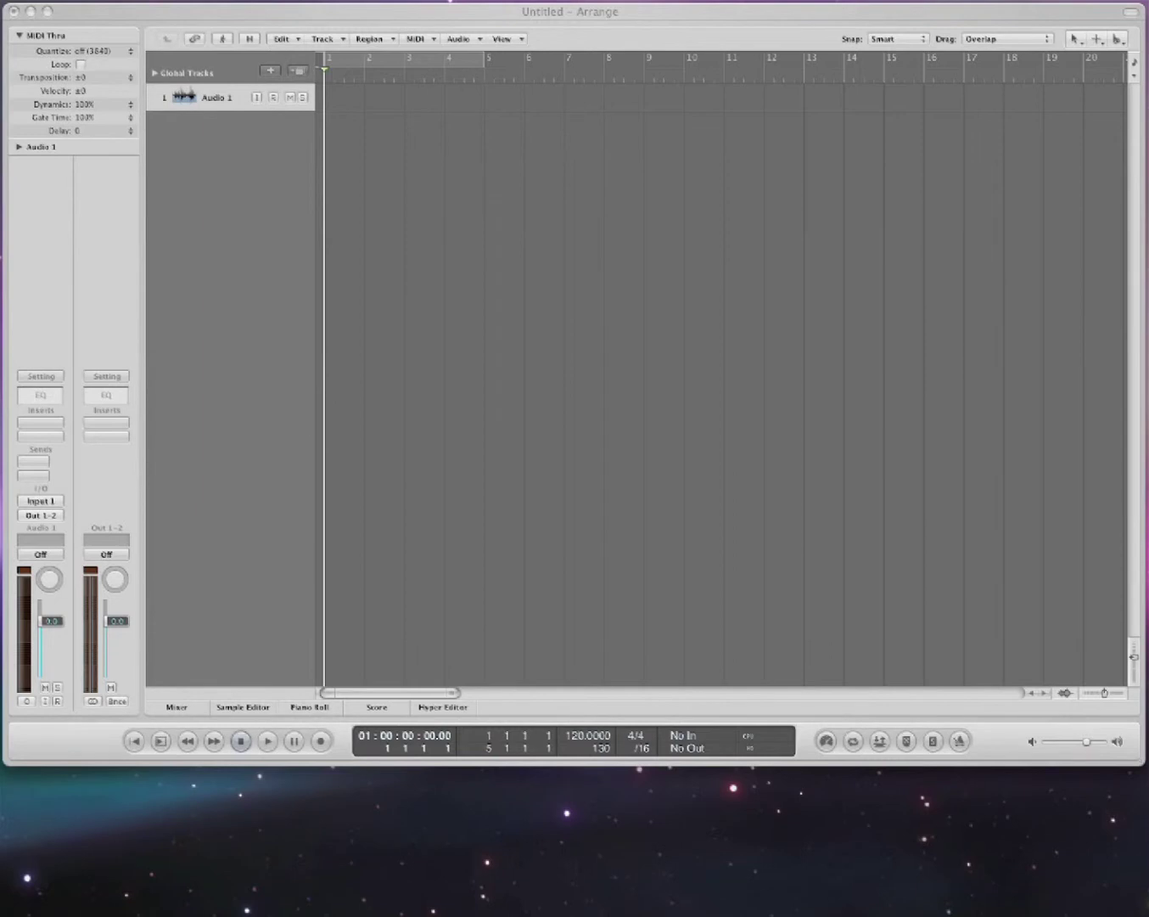
{"action": "left_click", "coordinate": [584, 197]}
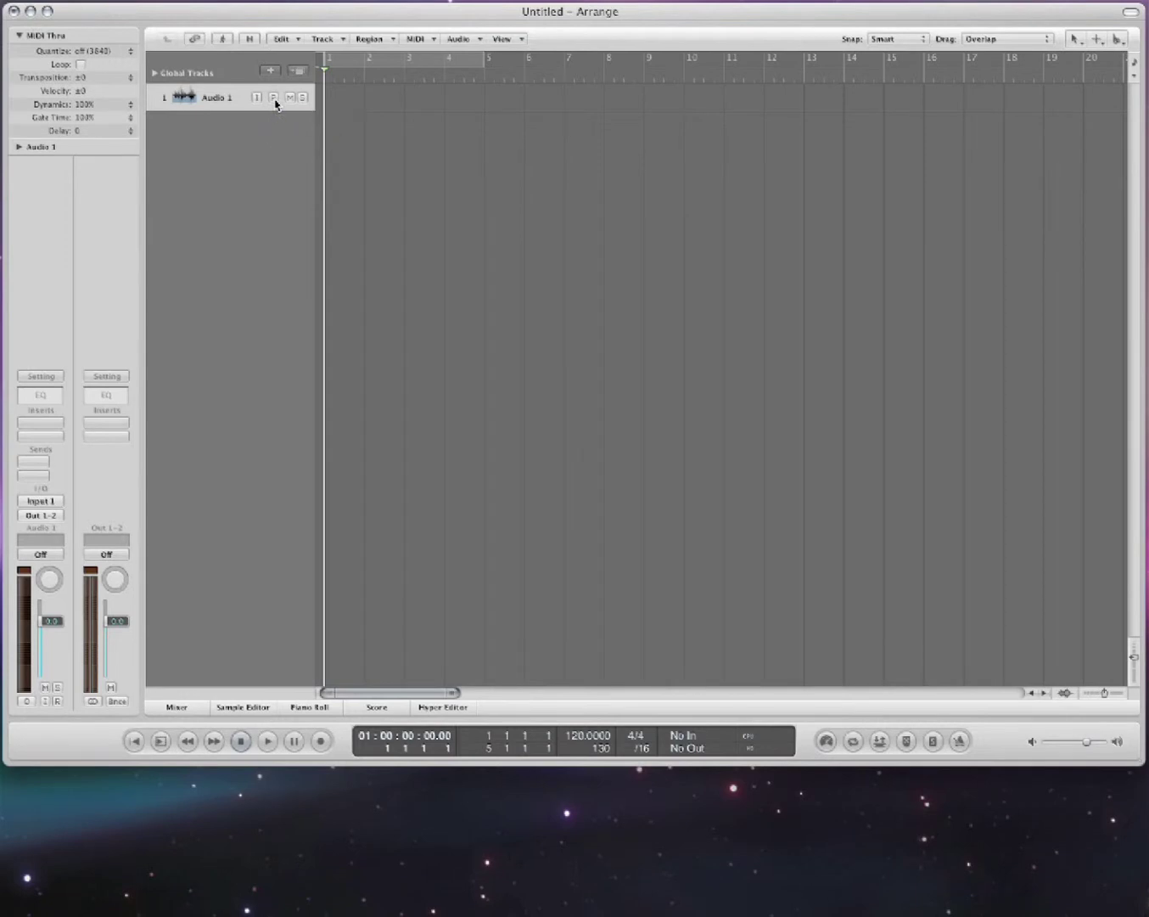
- Record-enable Audio 1, record a short take, and disarm the track
{"action": "left_click", "coordinate": [274, 99]}
{"action": "key", "text": "r"}
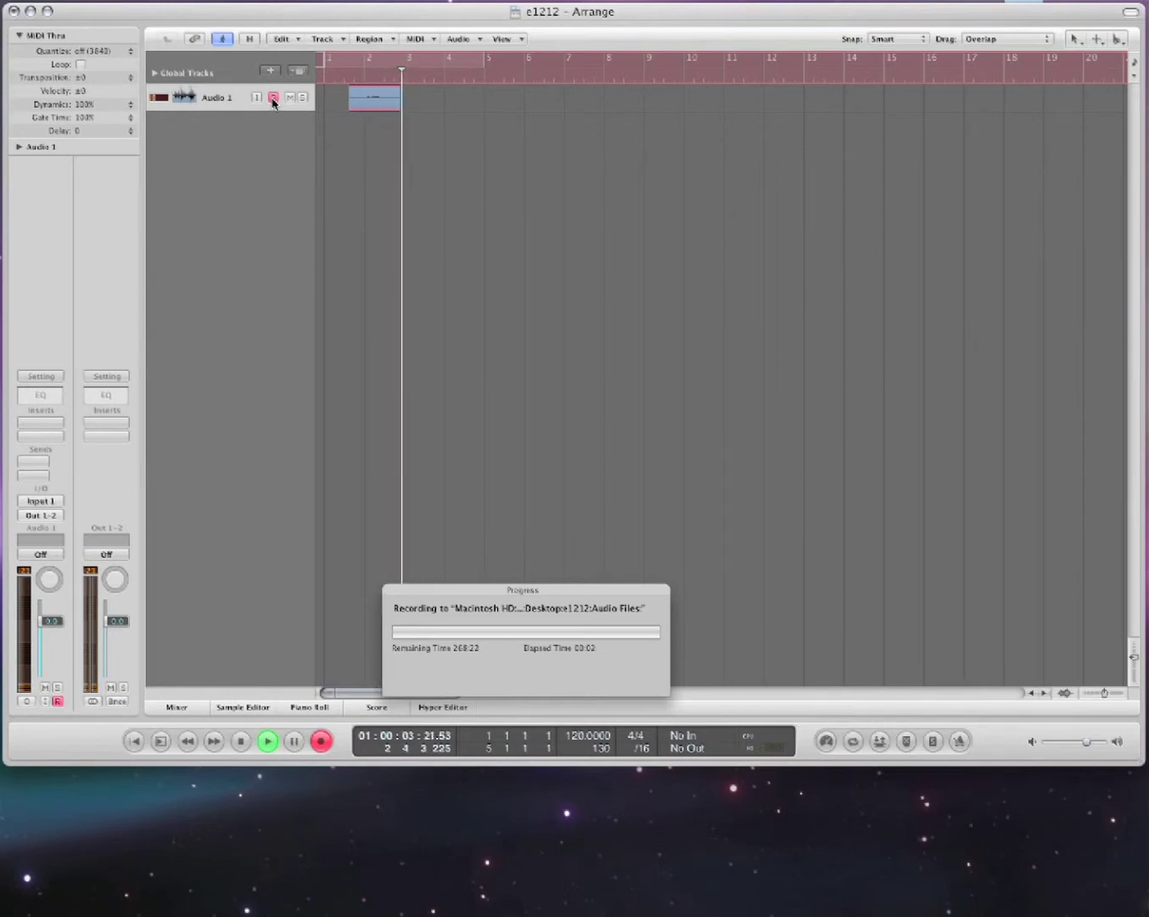
{"action": "key", "text": "space"}
{"action": "left_click", "coordinate": [275, 99]}
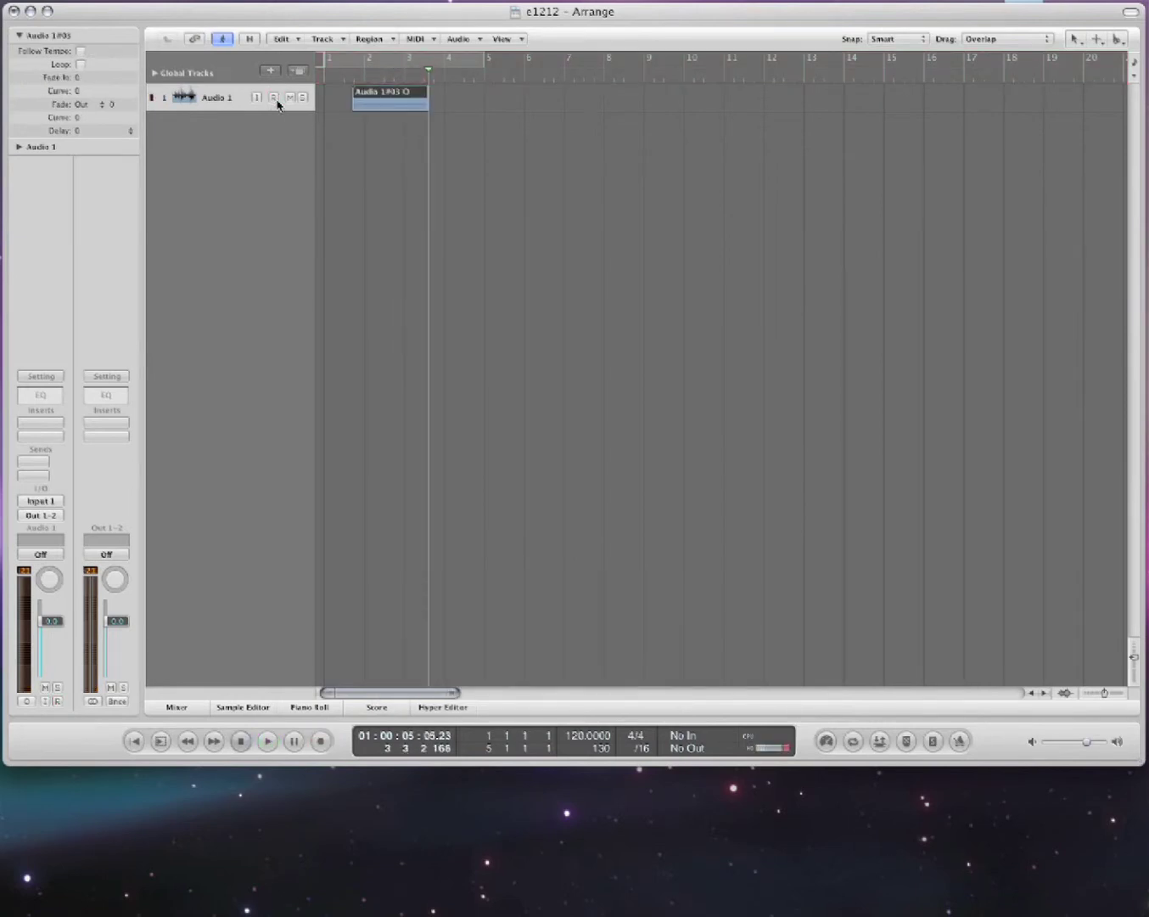
- Play back the recorded region on Audio 1
{"action": "left_click", "coordinate": [354, 104]}
{"action": "key", "text": "space"}
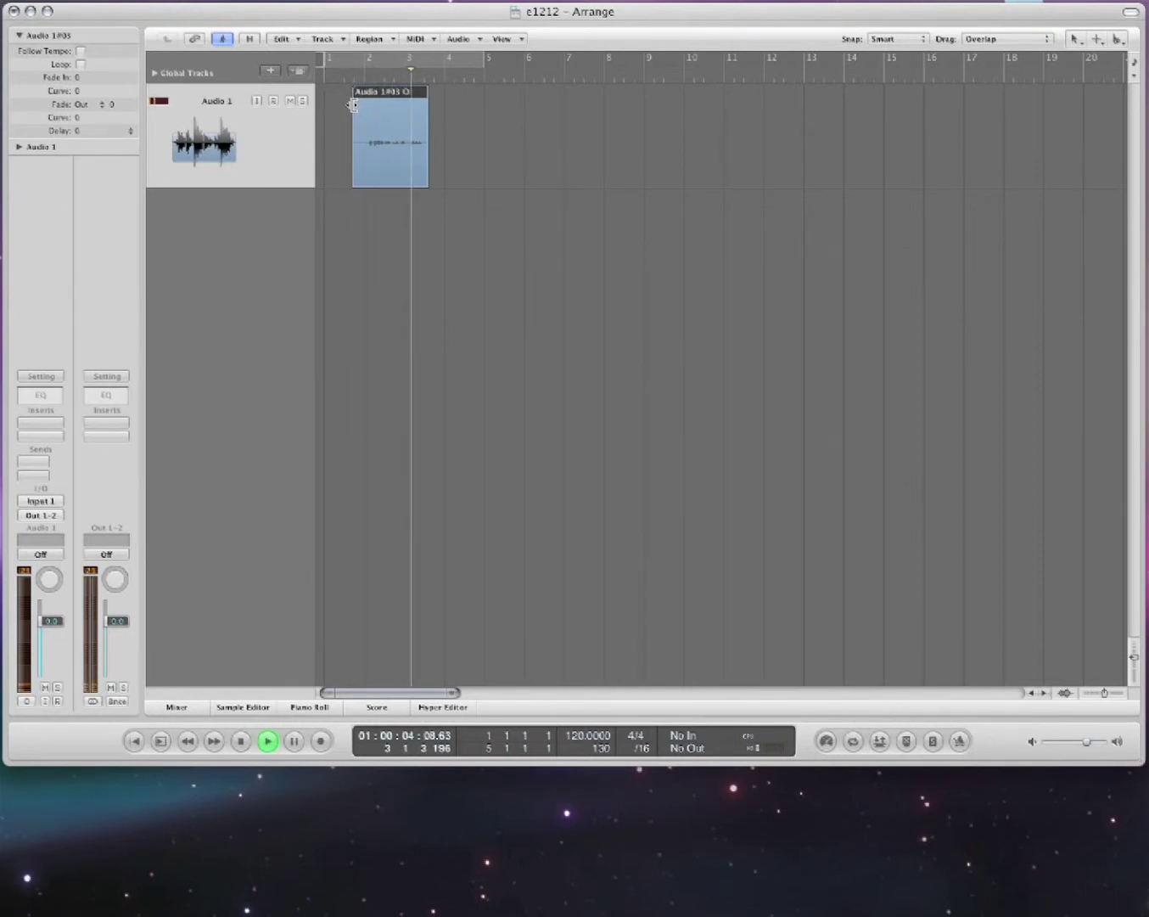
{"action": "key", "text": "space"}
{"action": "left_click_drag", "start_coordinate": [587, 197], "coordinate": [404, 125]}
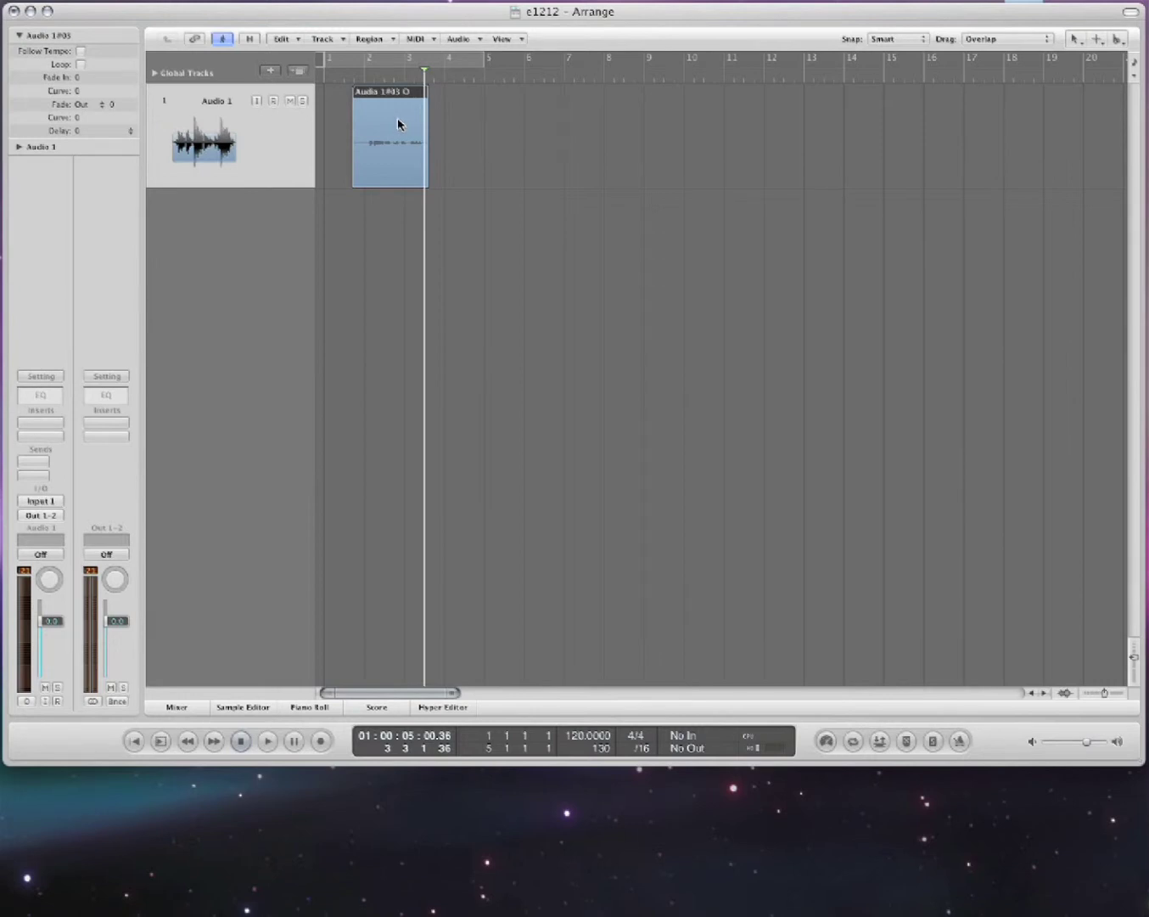
- Add two new audio tracks with ascending inputs starting at Input 1 and output to Output 1-2
{"action": "left_click", "coordinate": [270, 70]}
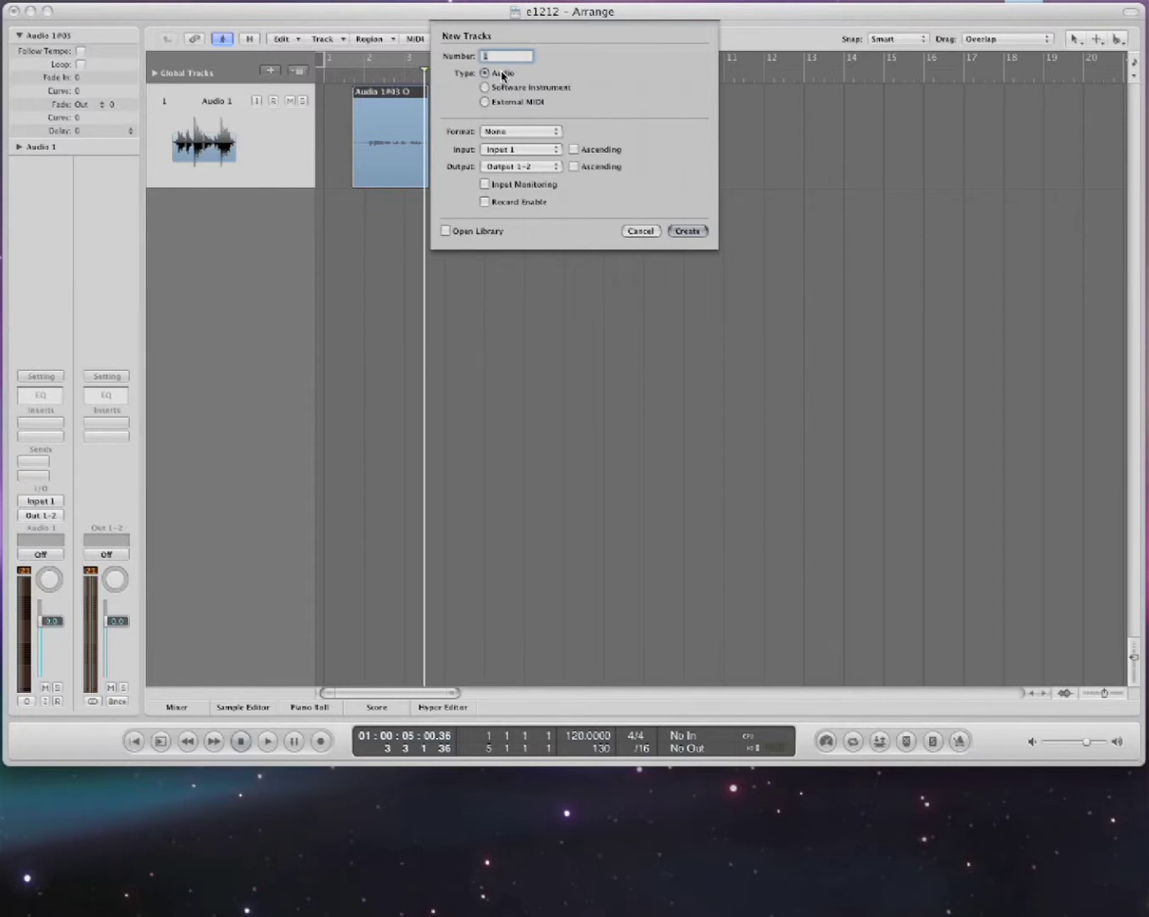
{"action": "type", "text": "2"}
{"action": "left_click", "coordinate": [552, 152]}
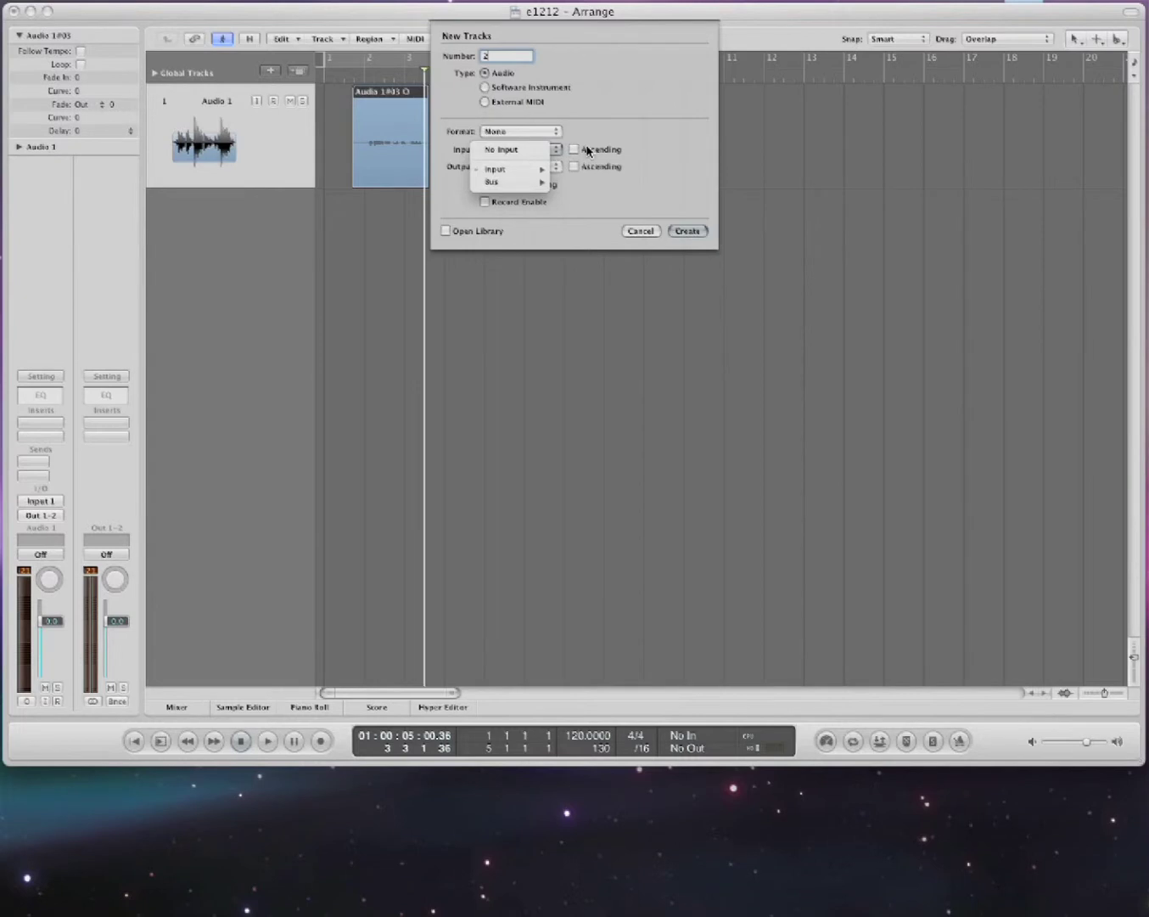
{"action": "left_click", "coordinate": [574, 148]}
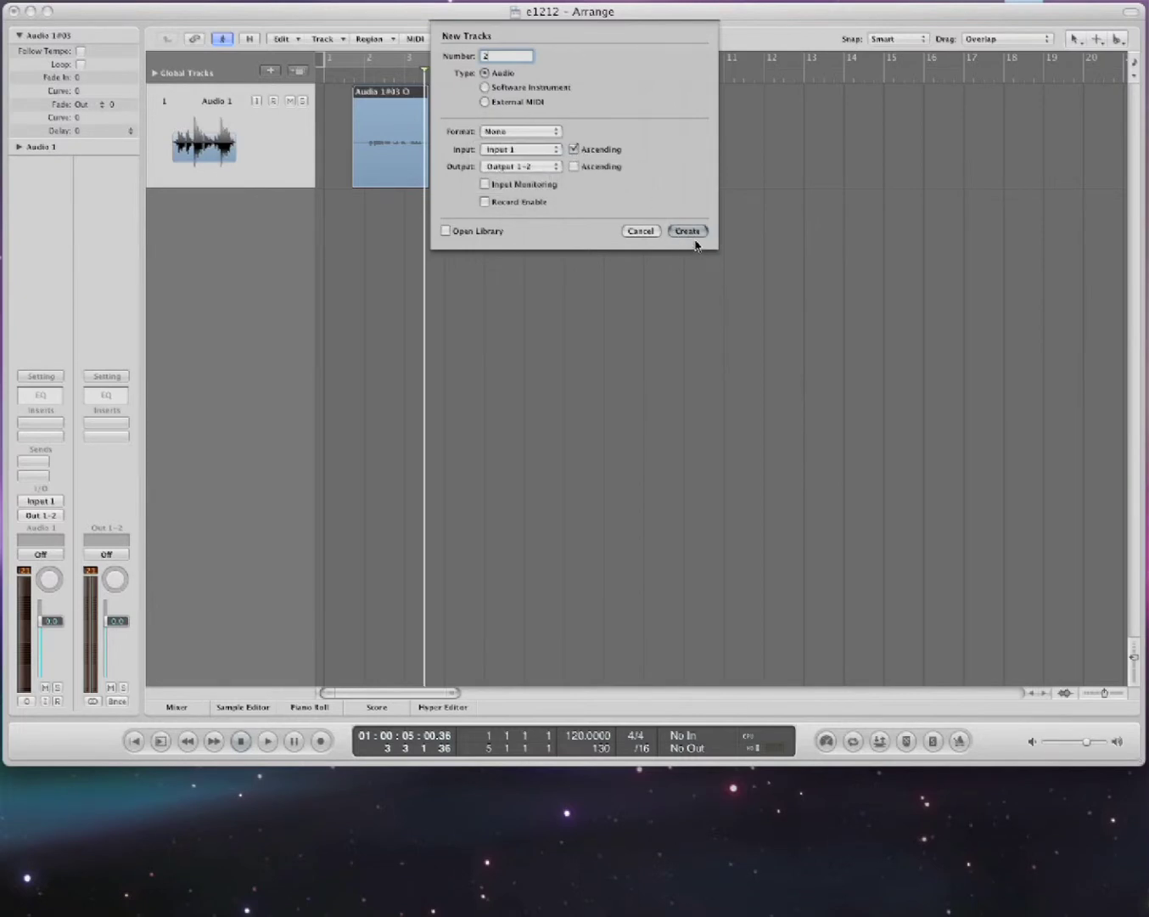
{"action": "left_click", "coordinate": [694, 233]}
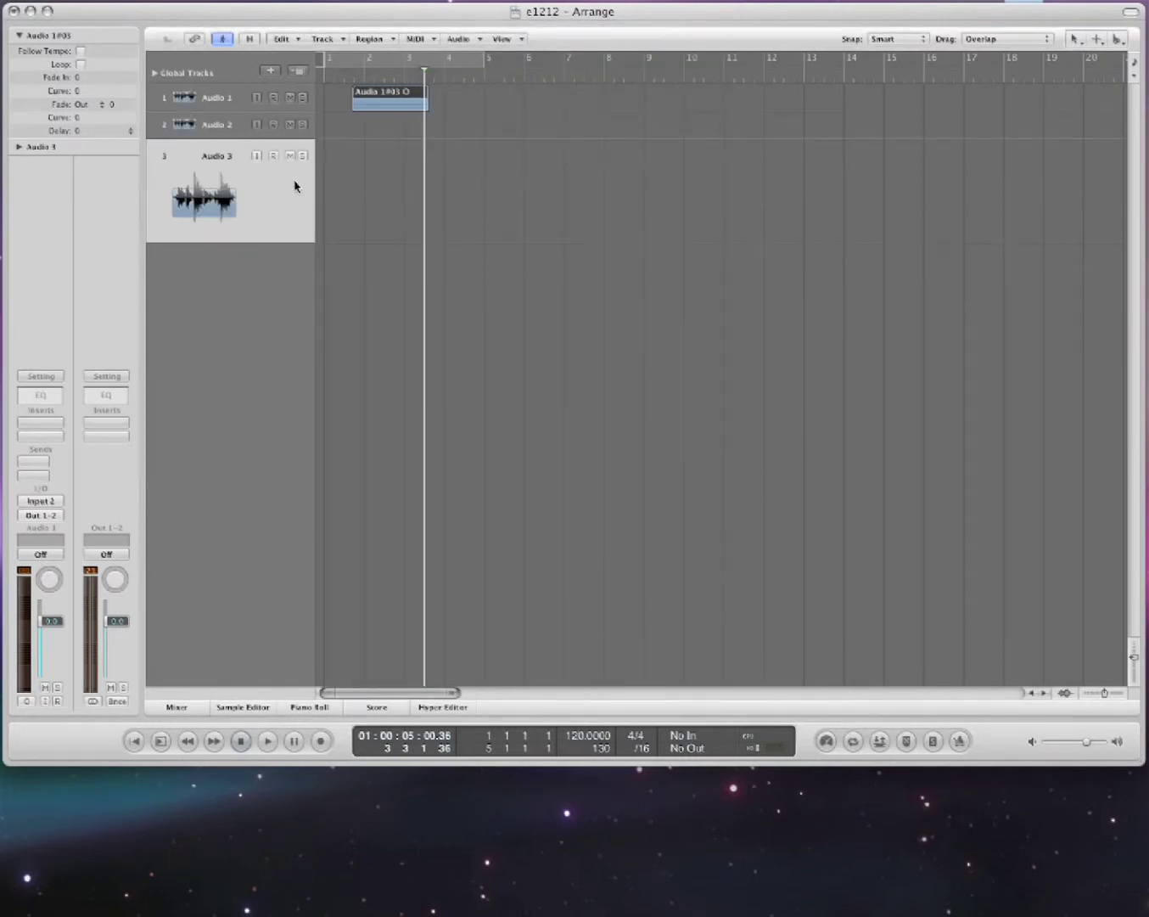
- Turn off the automatic track zoom and go through the three audio tracks to compare their input assignments
{"action": "key", "text": "ctrl+z"}
{"action": "key", "text": "Up"}
{"action": "key", "text": "Up"}
{"action": "key", "text": "Down"}
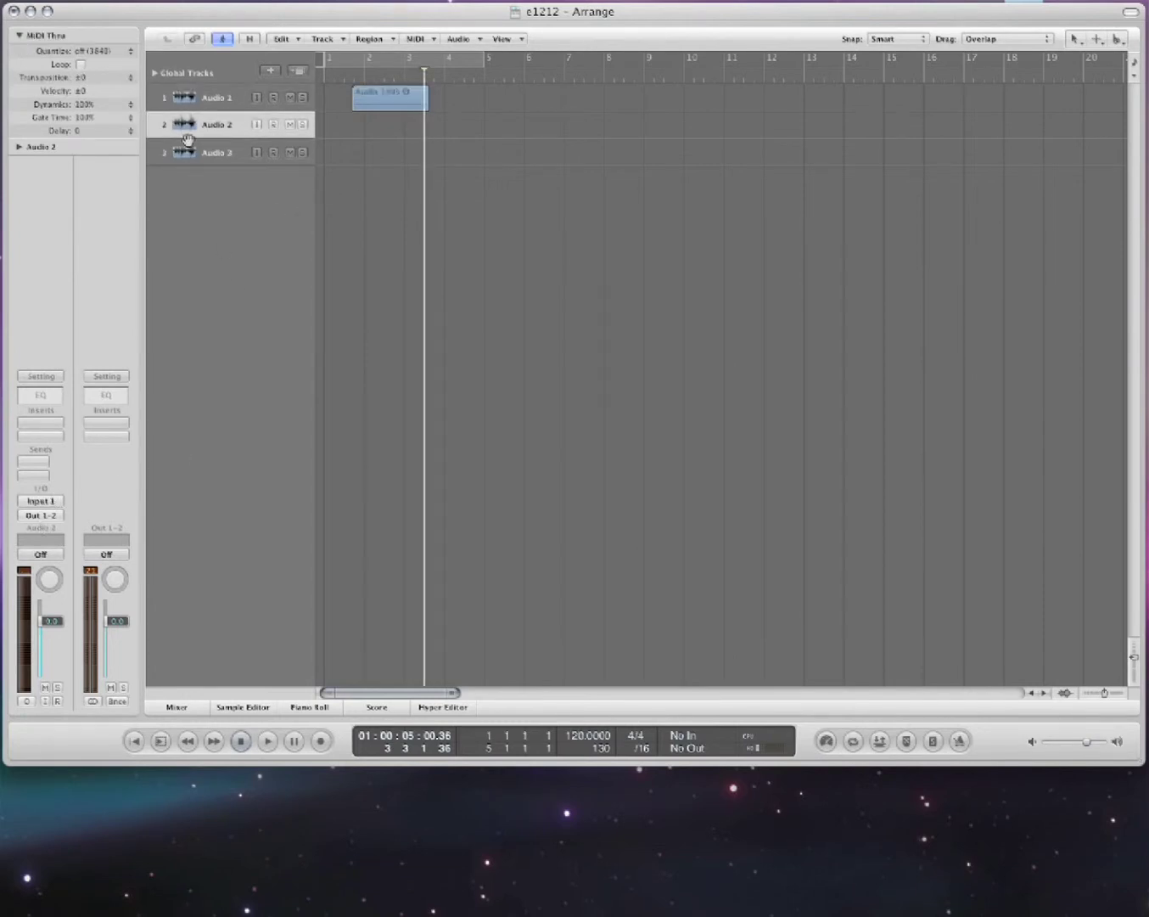
{"action": "key", "text": "Down"}
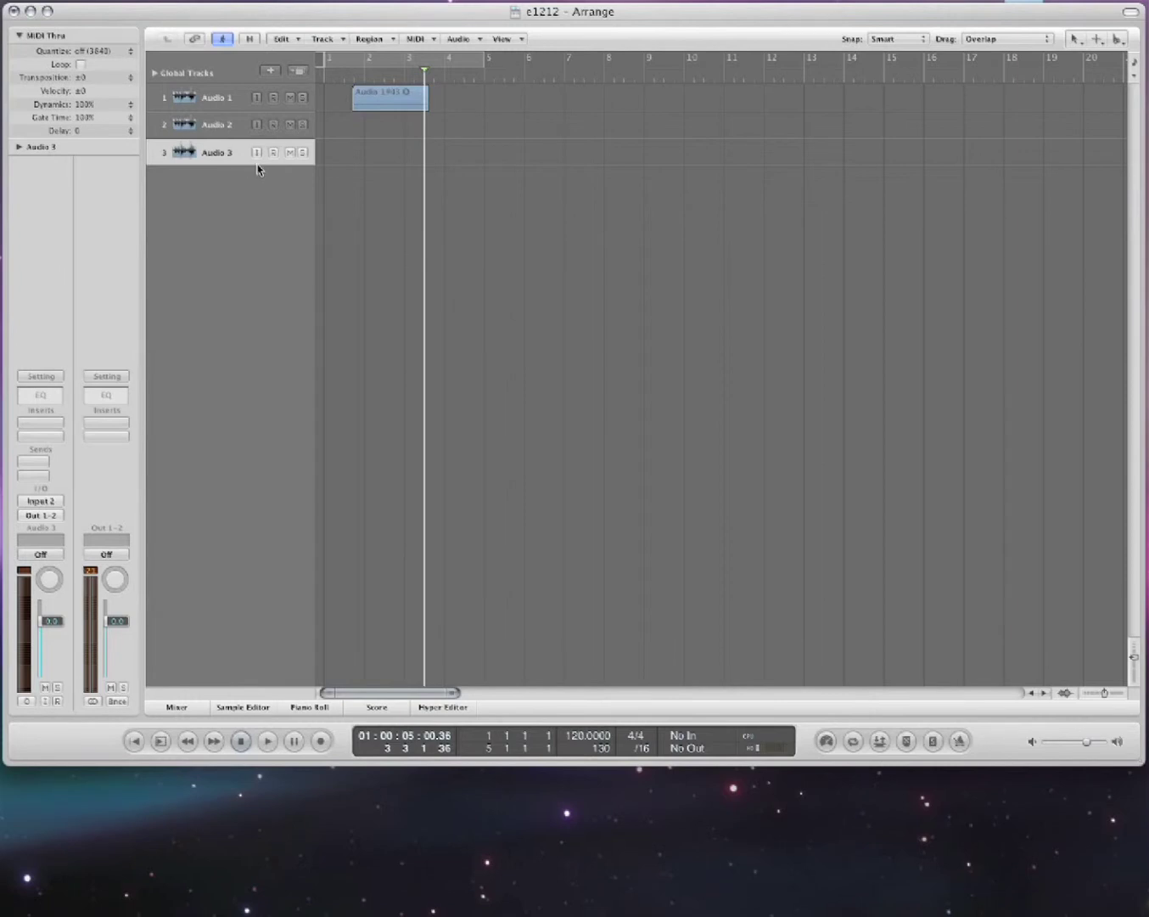
- Try record-enabling Audio 2 and Audio 3, leaving both tracks disarmed
{"action": "left_click", "coordinate": [274, 125]}
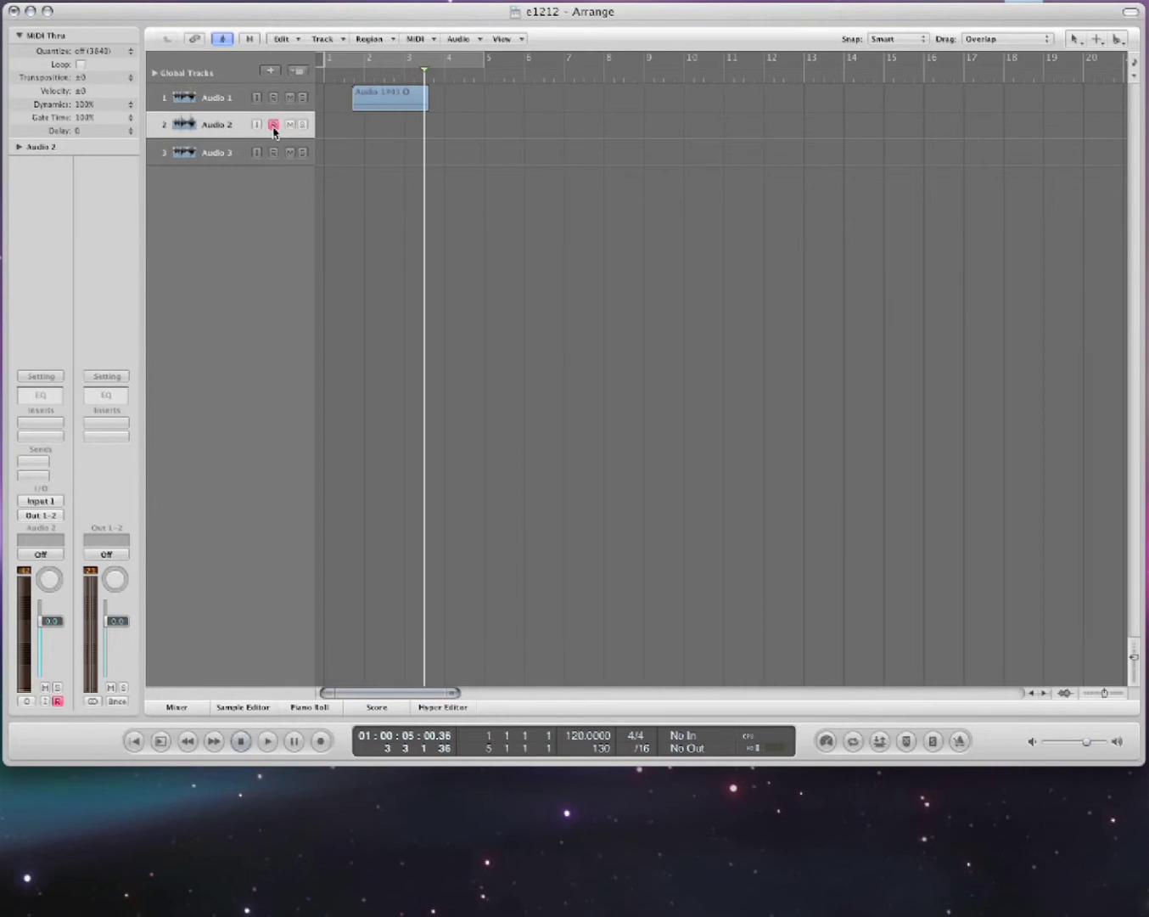
{"action": "left_click", "coordinate": [274, 153]}
{"action": "left_click", "coordinate": [274, 125]}
{"action": "left_click", "coordinate": [274, 125]}
- Delete the recorded region with its audio file and remove the two extra tracks, keeping only Audio 1
{"action": "left_click", "coordinate": [389, 112]}
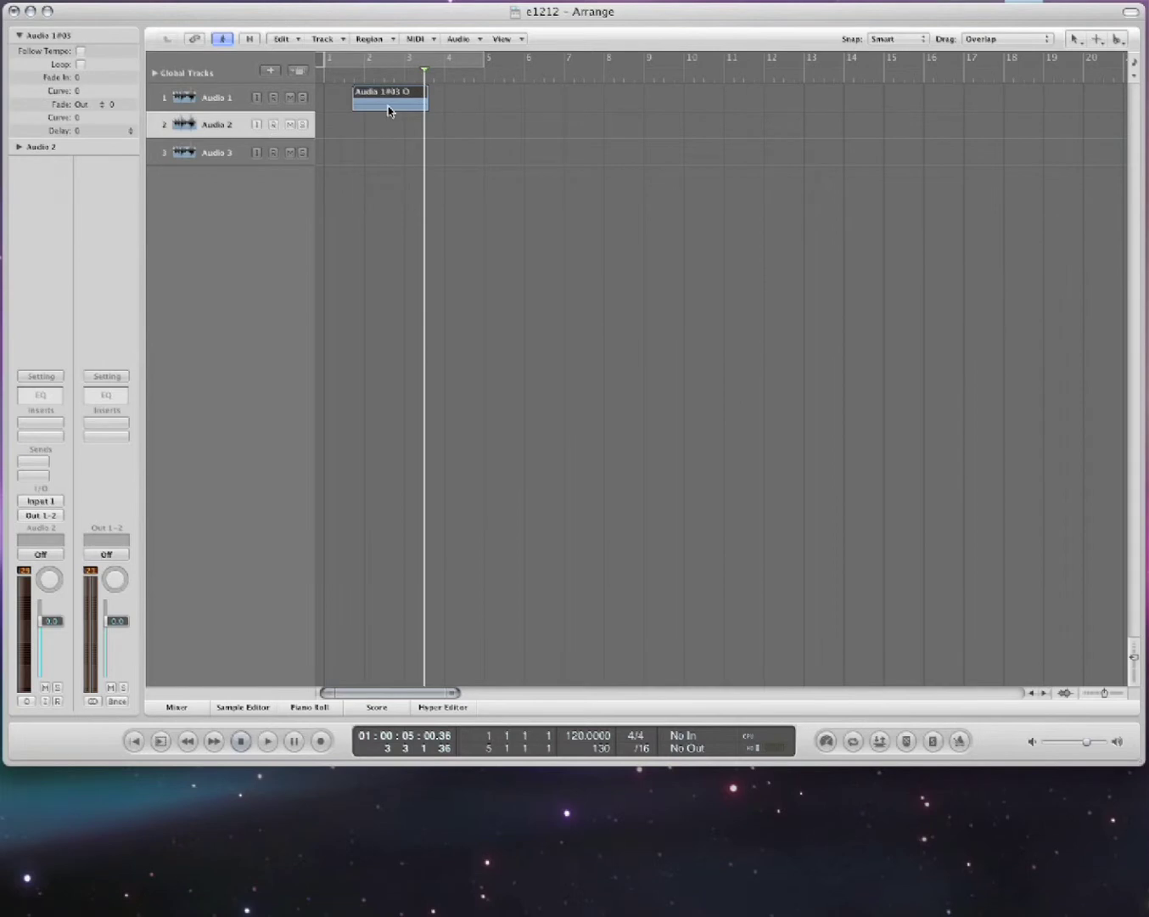
{"action": "key", "text": "Delete"}
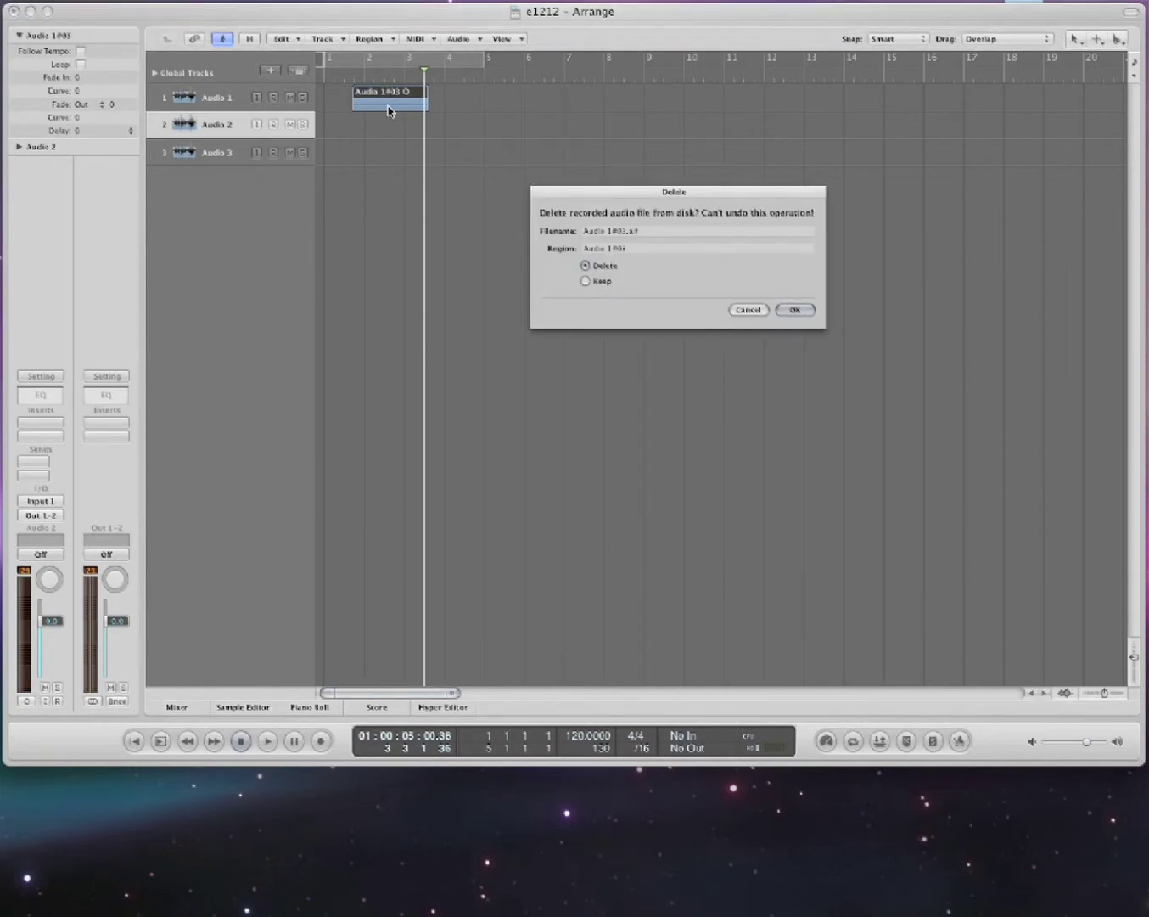
{"action": "key", "text": "Return"}
{"action": "key", "text": "super+BackSpace"}
{"action": "key", "text": "super+BackSpace"}
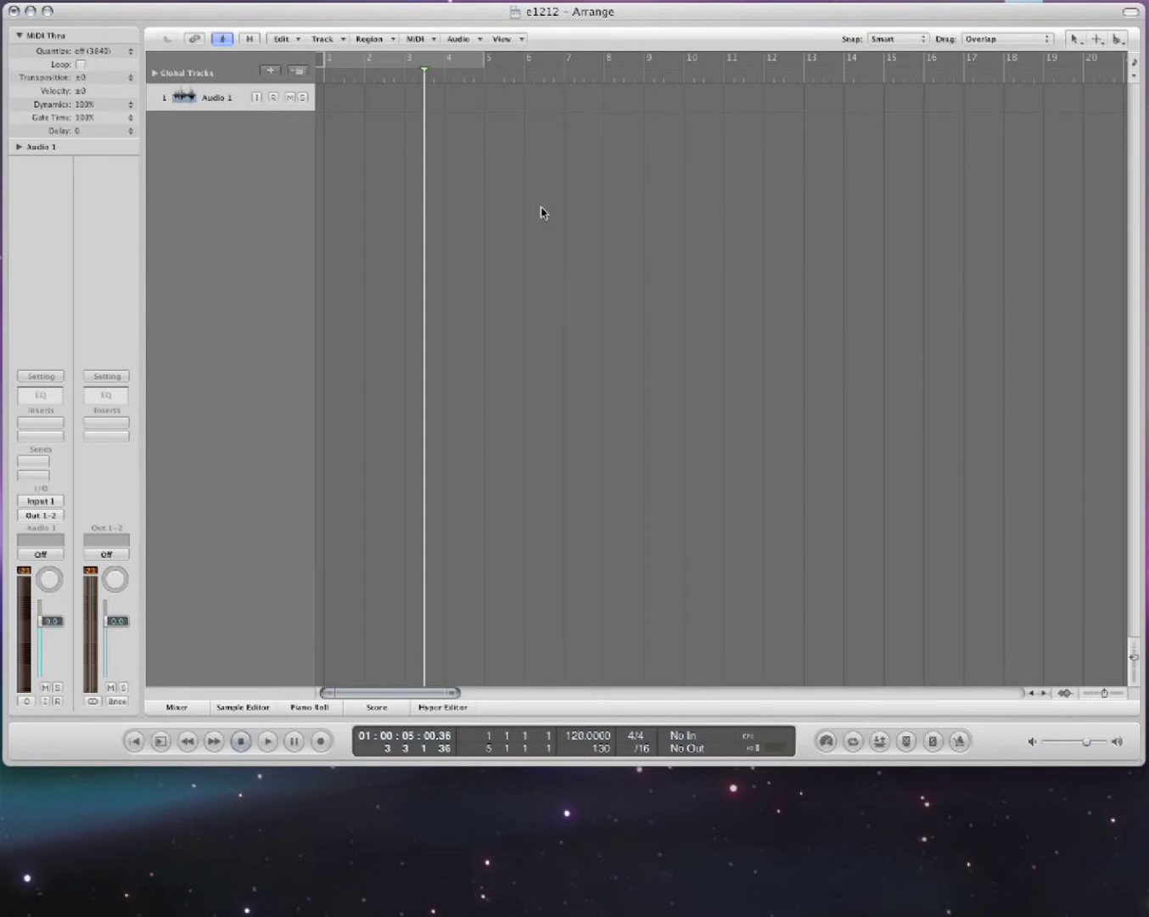
- Record-enable Audio 1, record three overlapping takes over the same passage, and disarm the track
{"action": "left_click", "coordinate": [273, 98]}
{"action": "key", "text": "r"}
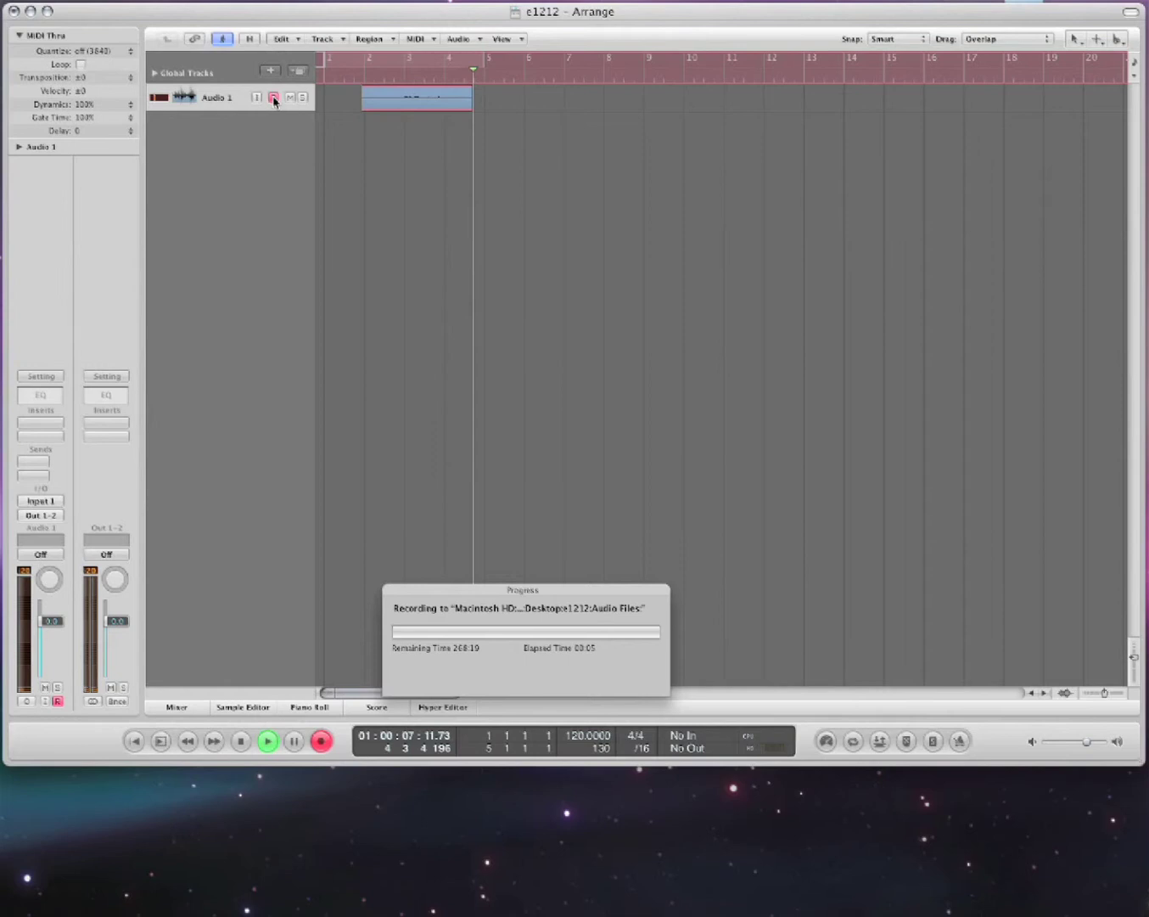
{"action": "key", "text": "space"}
{"action": "key", "text": "r"}
{"action": "key", "text": "space"}
{"action": "key", "text": "r"}
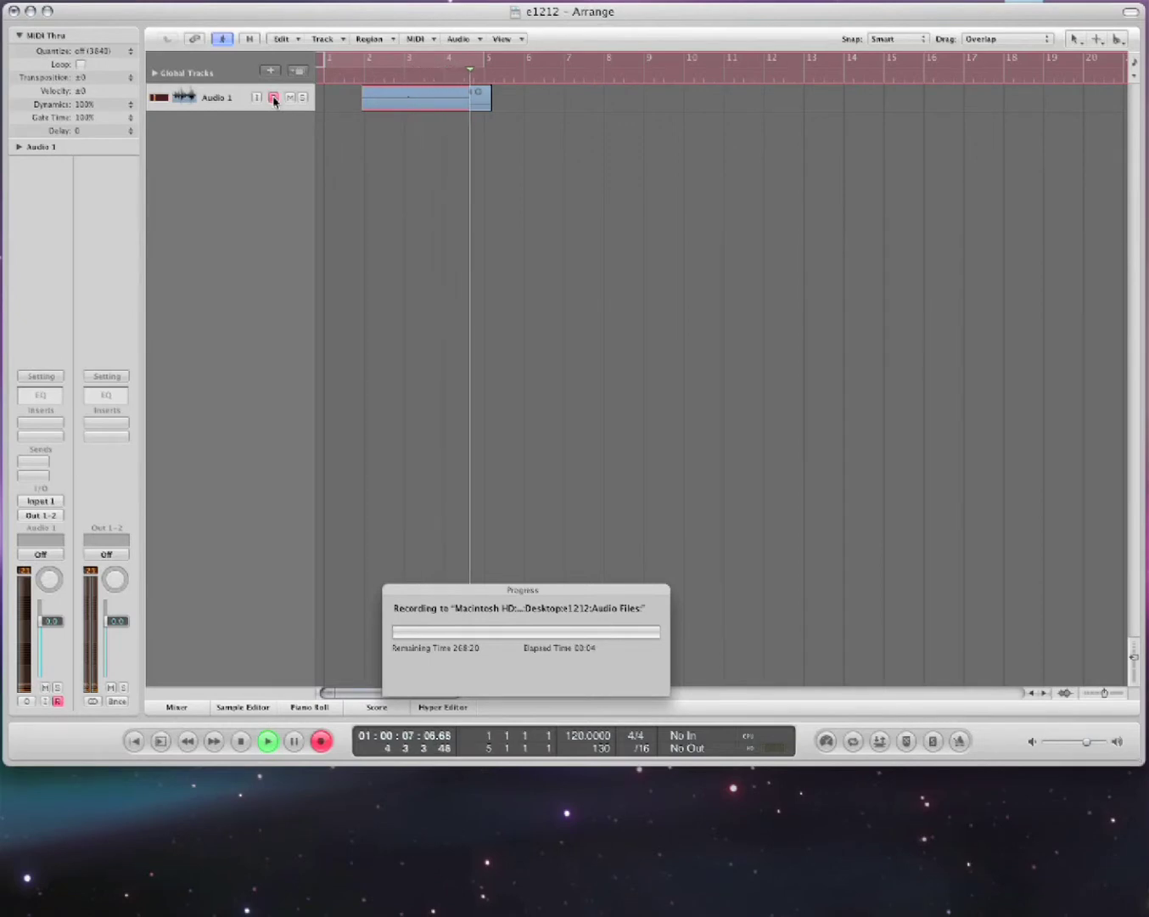
{"action": "key", "text": "space"}
{"action": "key", "text": "r"}
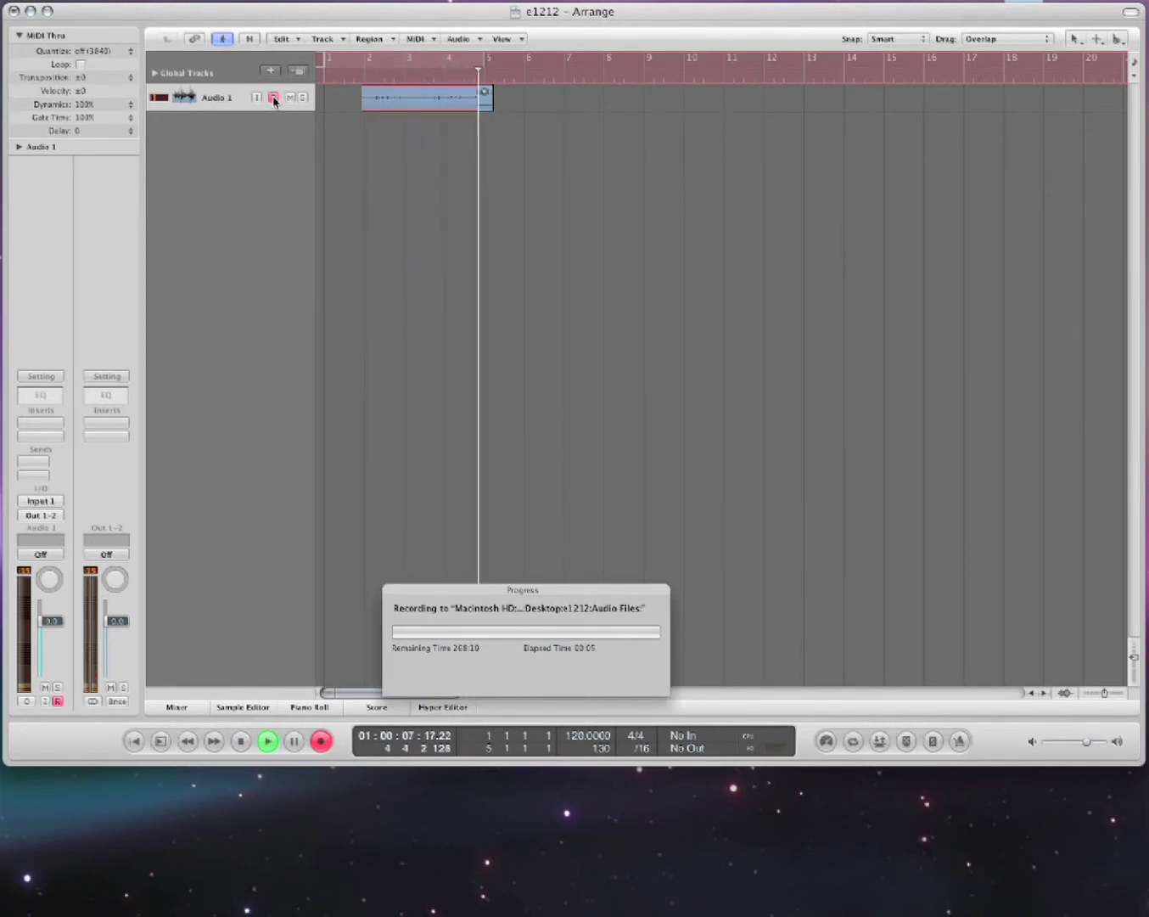
{"action": "left_click", "coordinate": [273, 97]}
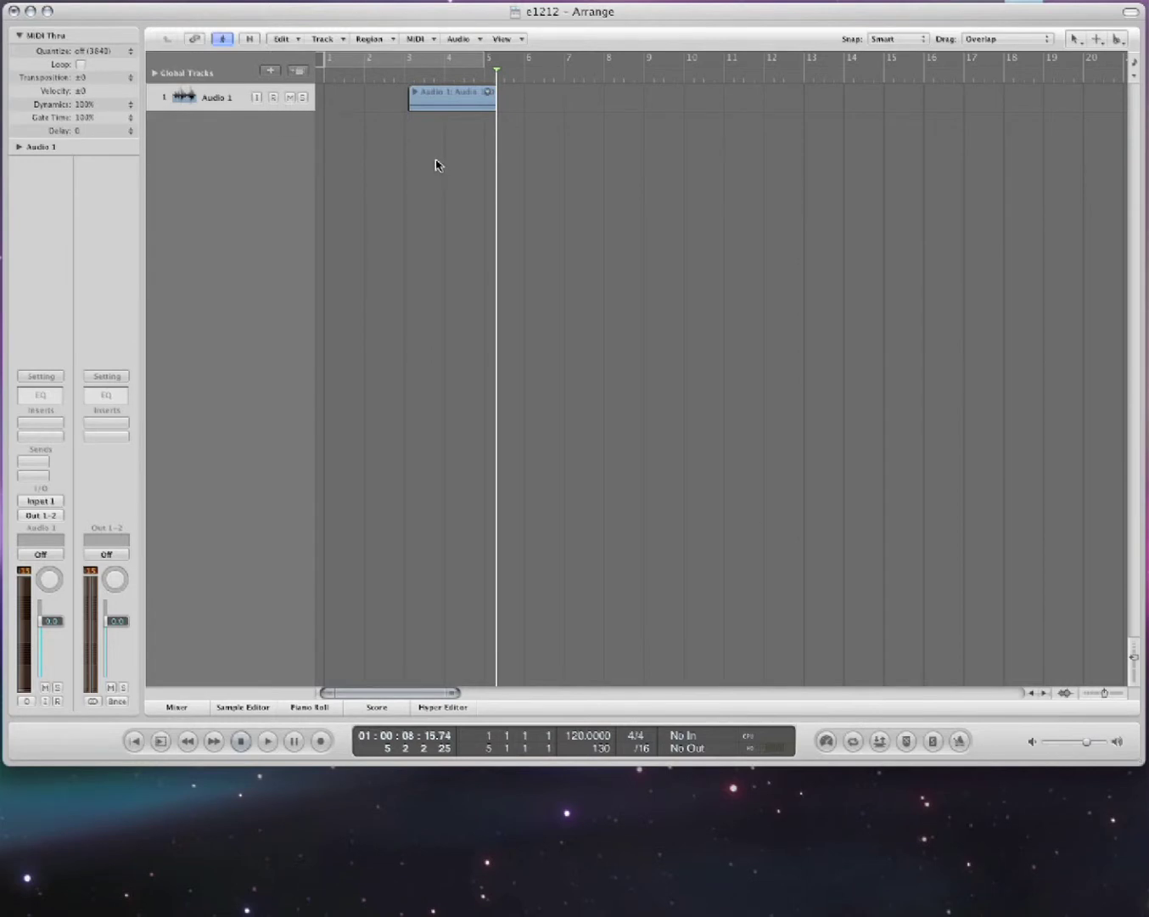
- Unfold the take folder on Audio 1 and audition all three takes, leaving the first take active
{"action": "left_click", "coordinate": [415, 92]}
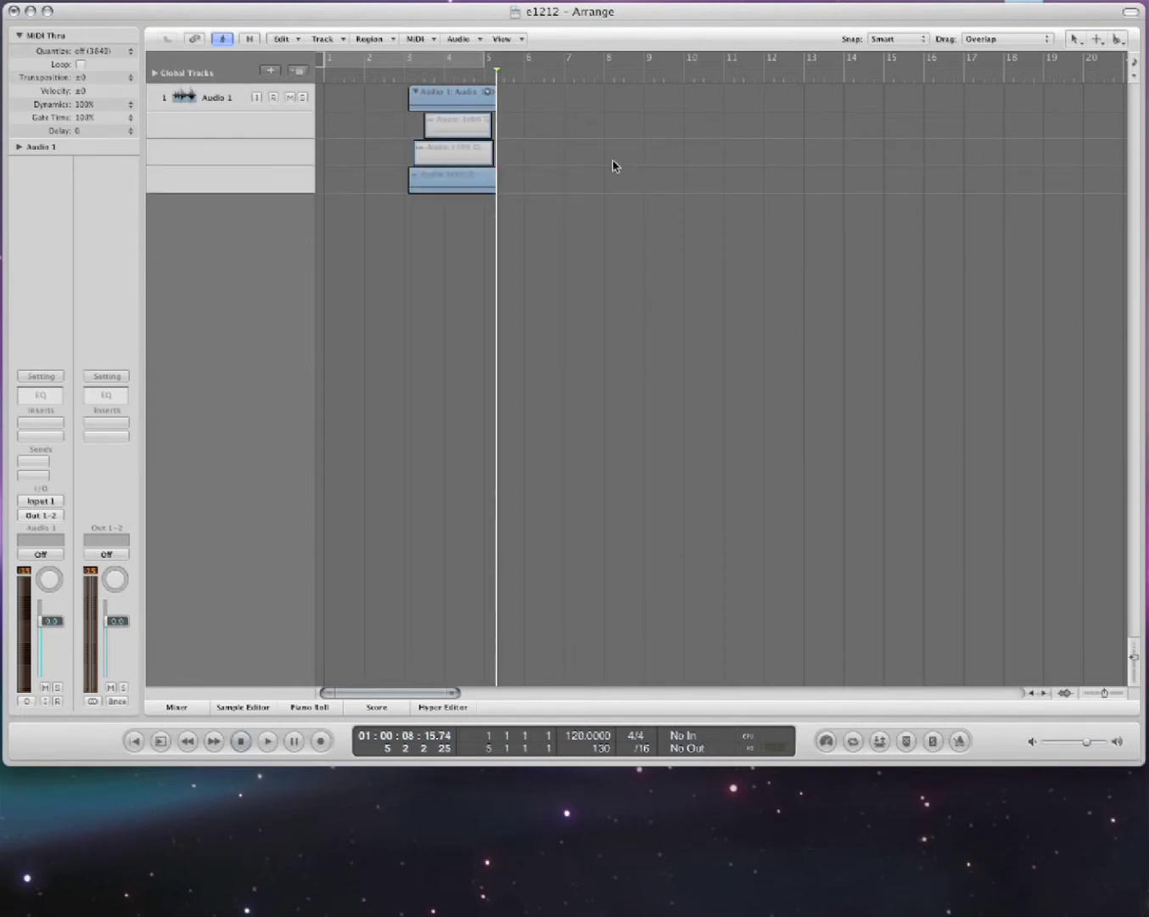
{"action": "left_click", "coordinate": [426, 73]}
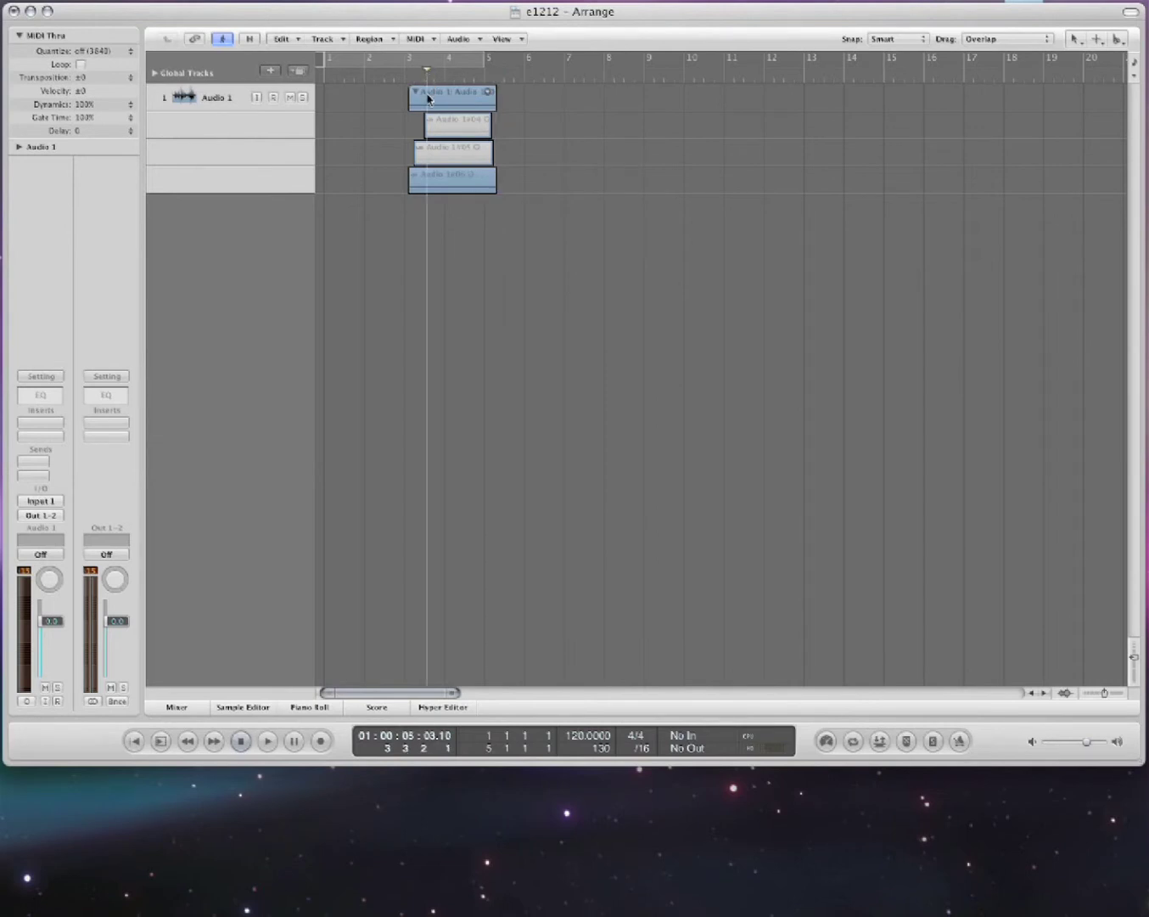
{"action": "key", "text": "space"}
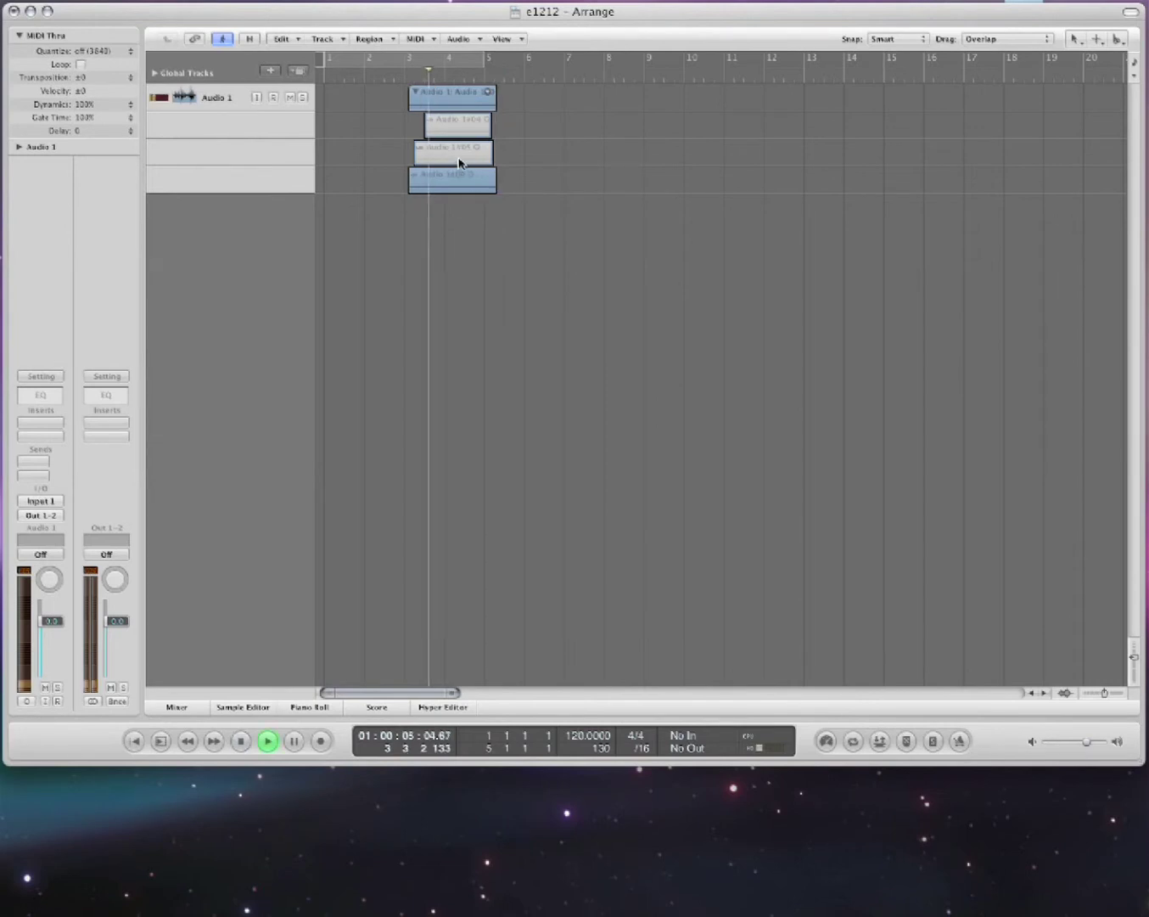
{"action": "key", "text": "space"}
{"action": "left_click", "coordinate": [458, 161]}
{"action": "key", "text": "space"}
{"action": "key", "text": "space"}
{"action": "left_click", "coordinate": [454, 127]}
{"action": "key", "text": "space"}
{"action": "key", "text": "space"}
{"action": "left_click", "coordinate": [536, 147]}
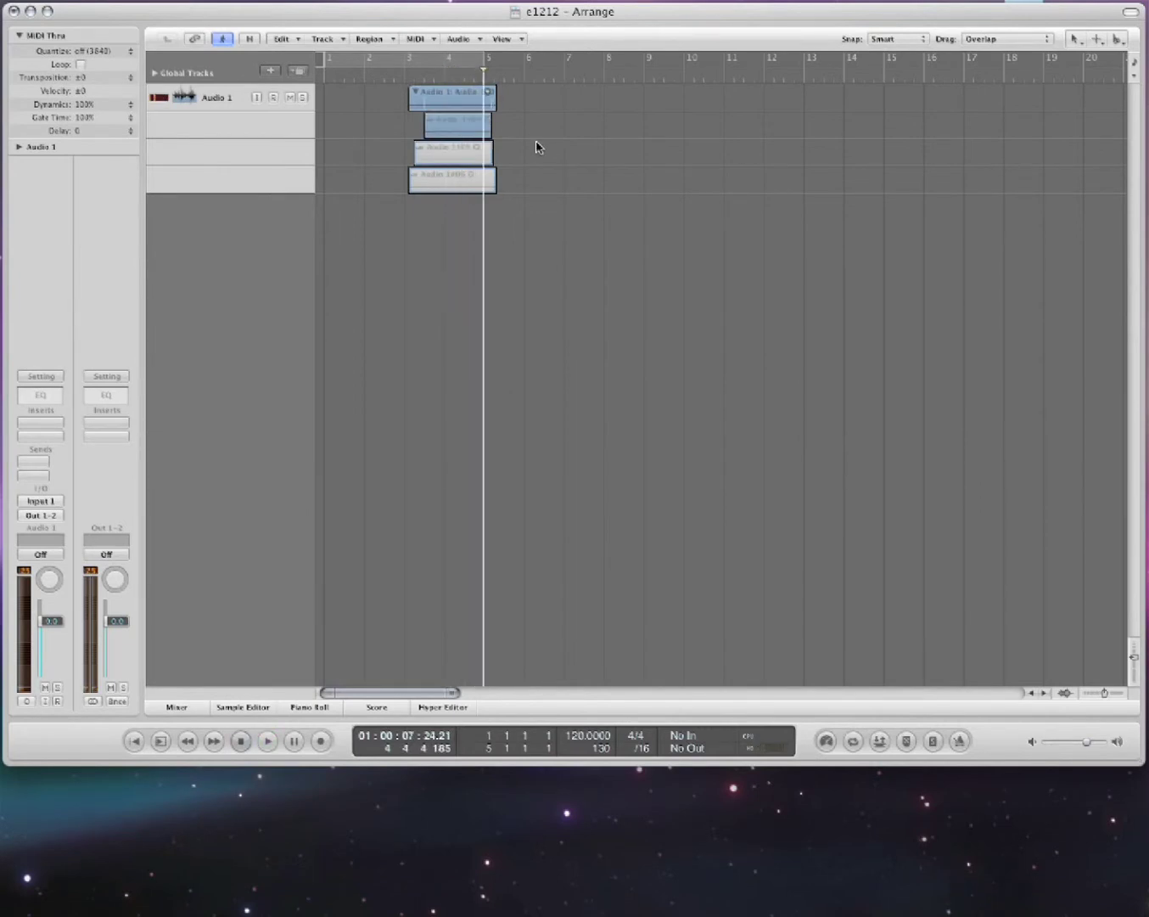
- Build a comp using the first take for the opening, the second for the middle and the third for the ending
{"action": "key", "text": "ctrl+Down"}
{"action": "key", "text": "ctrl+Right"}
{"action": "key", "text": "ctrl+Right"}
{"action": "key", "text": "ctrl+Right"}
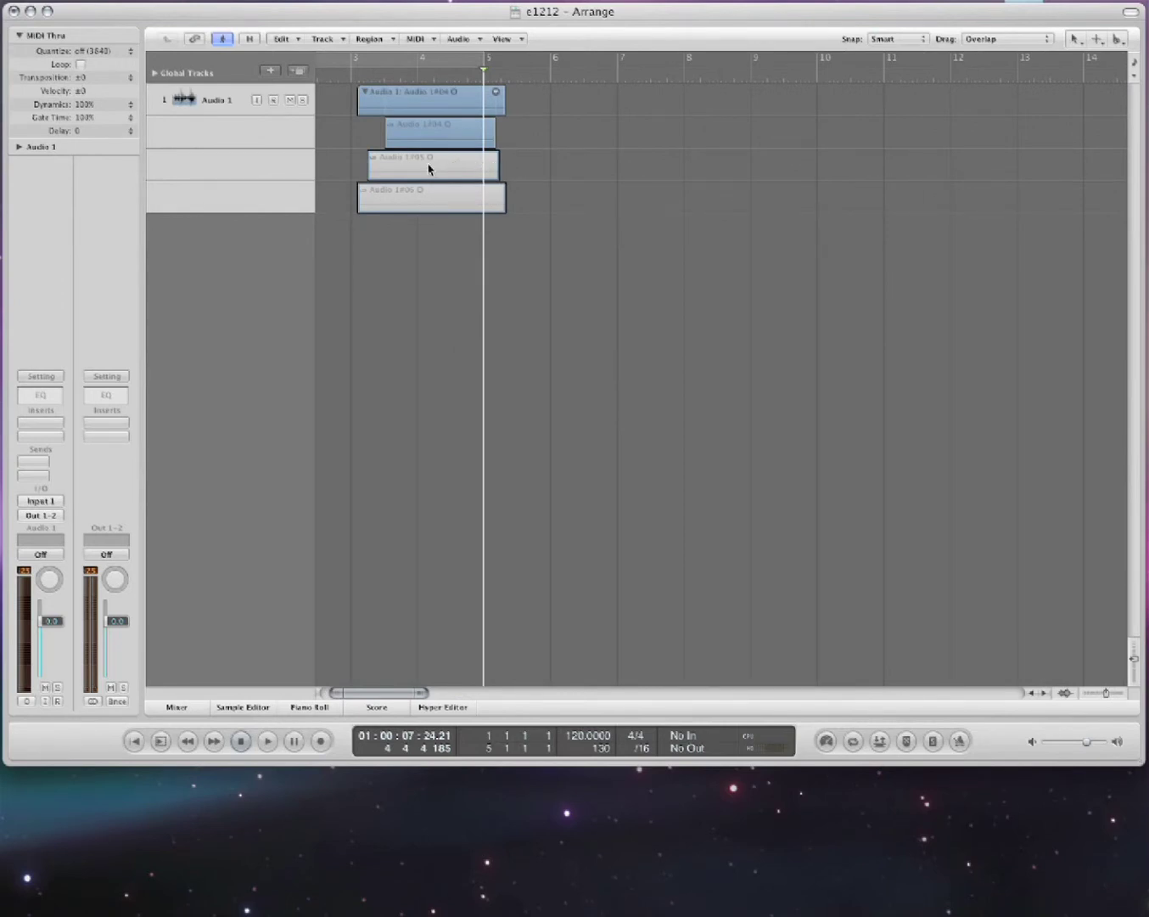
{"action": "left_click_drag", "start_coordinate": [426, 163], "coordinate": [507, 207]}
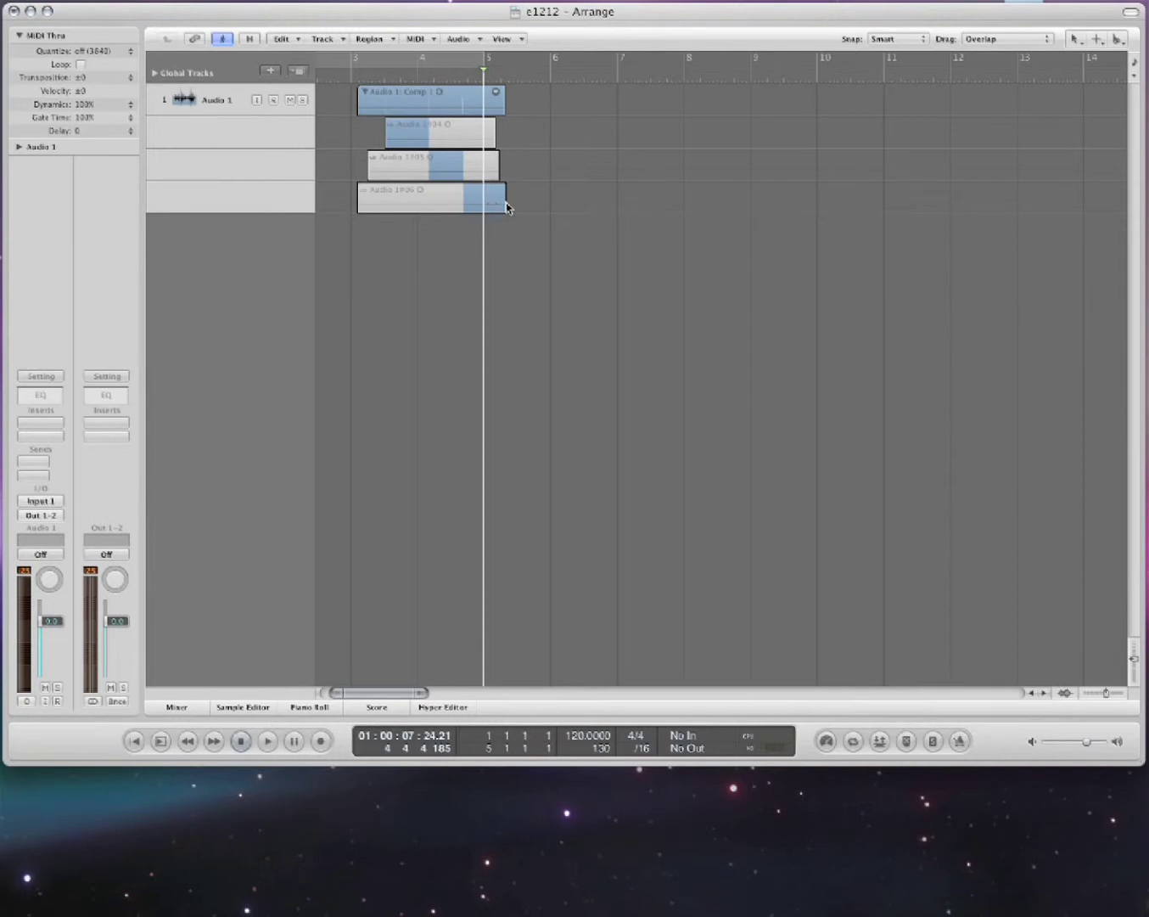
- Play the comp from near its beginning to hear the three takes joined
{"action": "left_click", "coordinate": [372, 78]}
{"action": "key", "text": "space"}
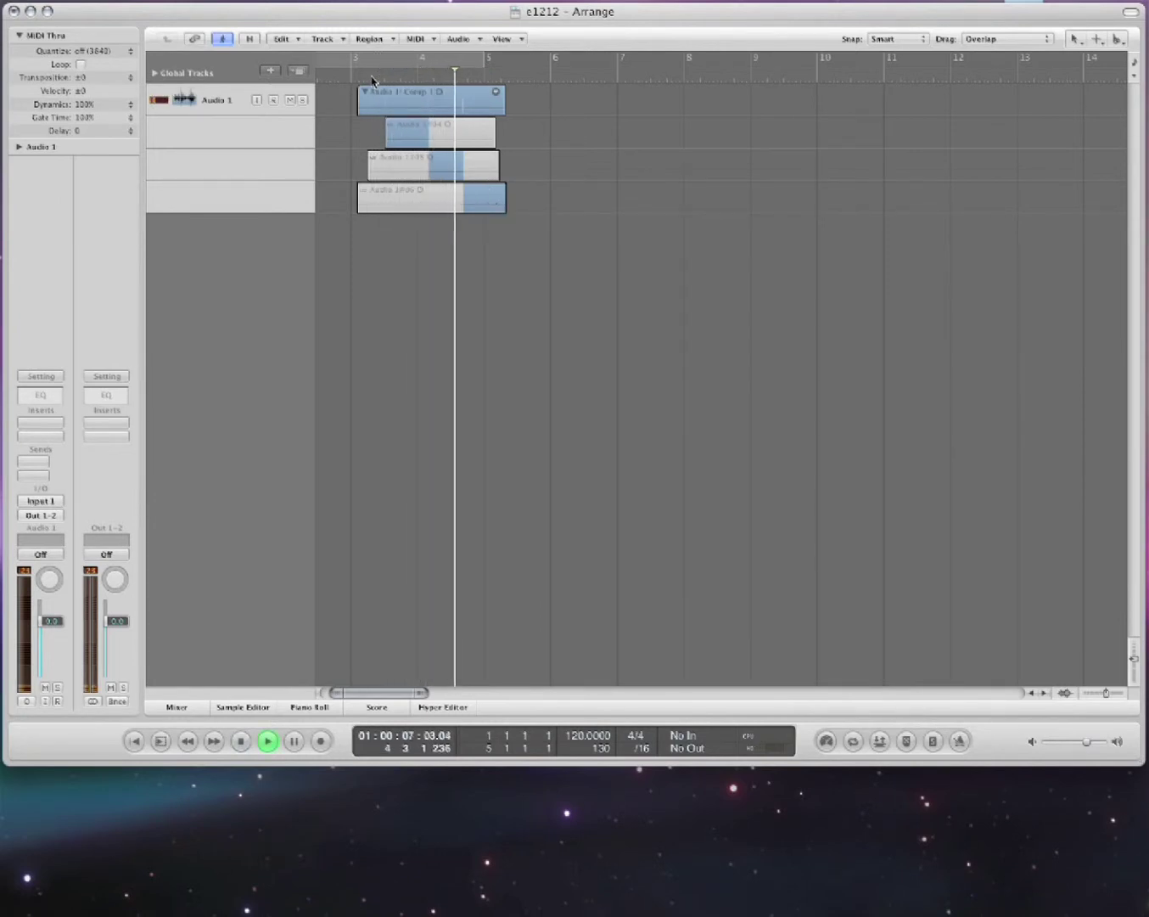
{"action": "key", "text": "space"}
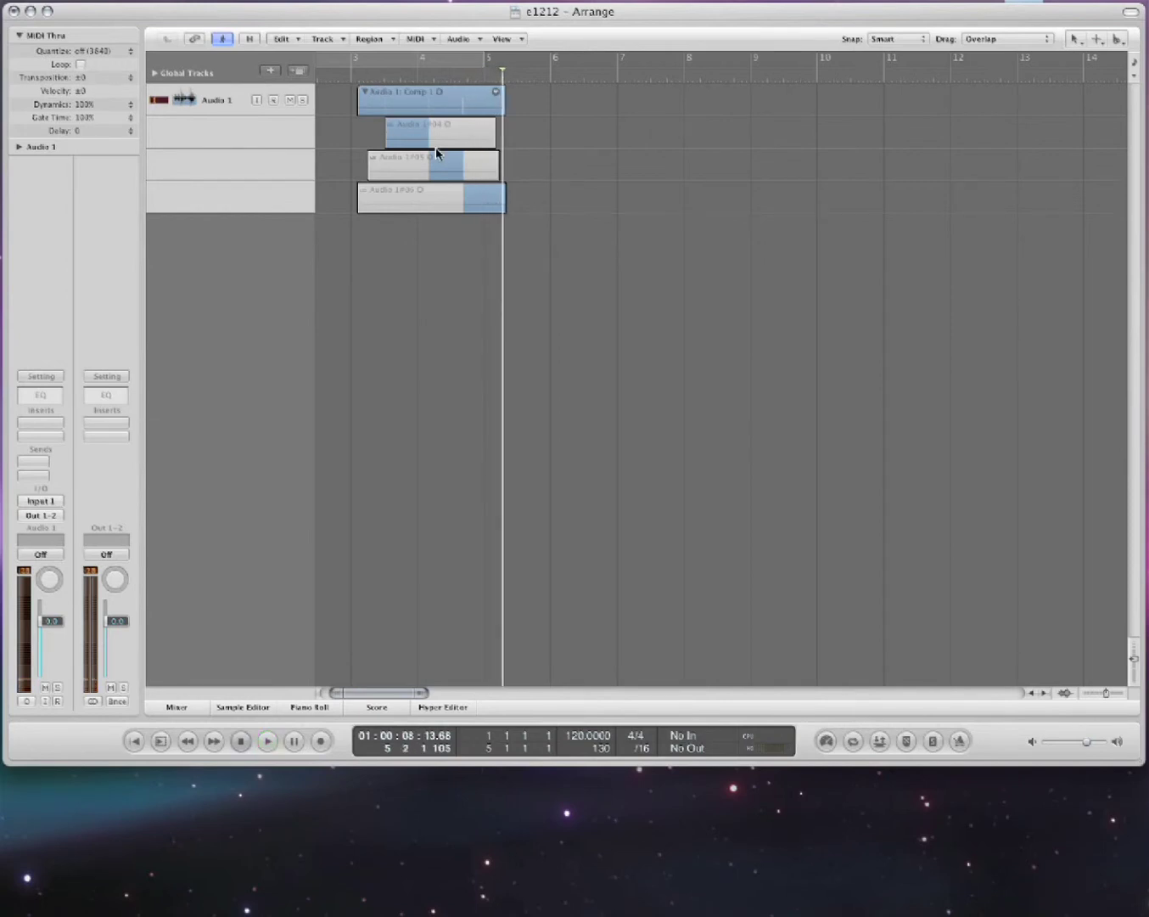
- Rework the comp to use the second take for the opening, the third for the middle and the first near the end
{"action": "key", "text": "ctrl+Down"}
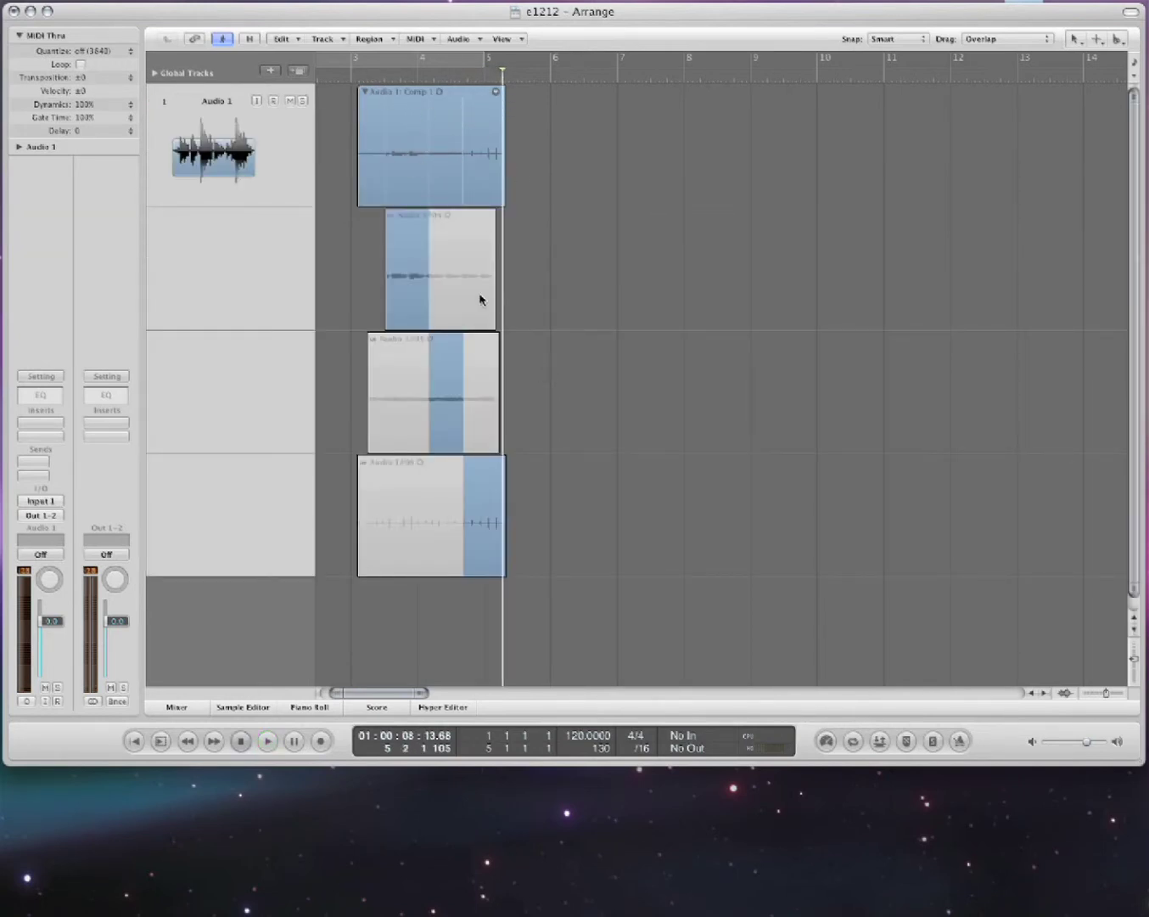
{"action": "left_click_drag", "start_coordinate": [464, 317], "coordinate": [431, 311]}
{"action": "mouse_move", "coordinate": [387, 399]}
{"action": "left_mouse_down"}
{"action": "mouse_move", "coordinate": [414, 399]}
{"action": "mouse_move", "coordinate": [372, 418]}
{"action": "left_mouse_up"}
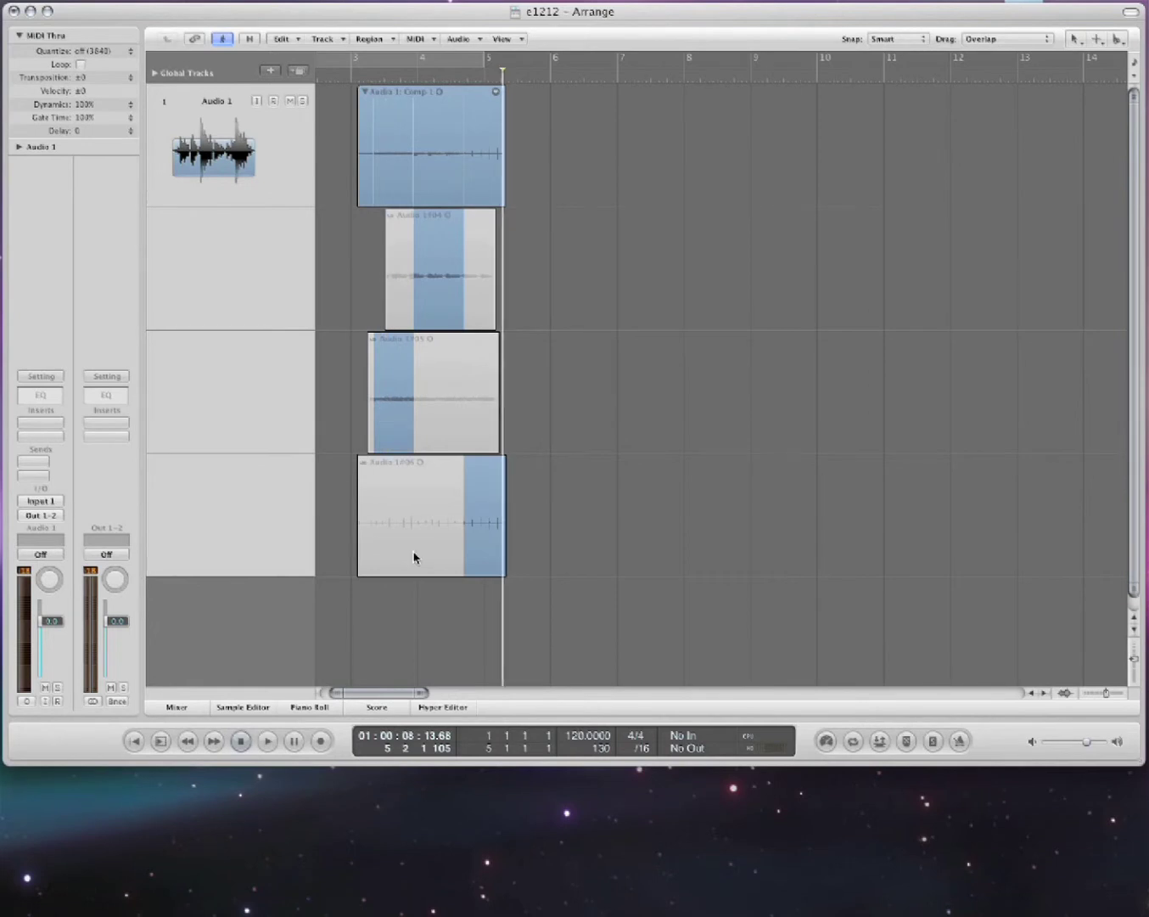
{"action": "left_click_drag", "start_coordinate": [415, 548], "coordinate": [487, 543]}
{"action": "left_click_drag", "start_coordinate": [465, 286], "coordinate": [507, 282]}
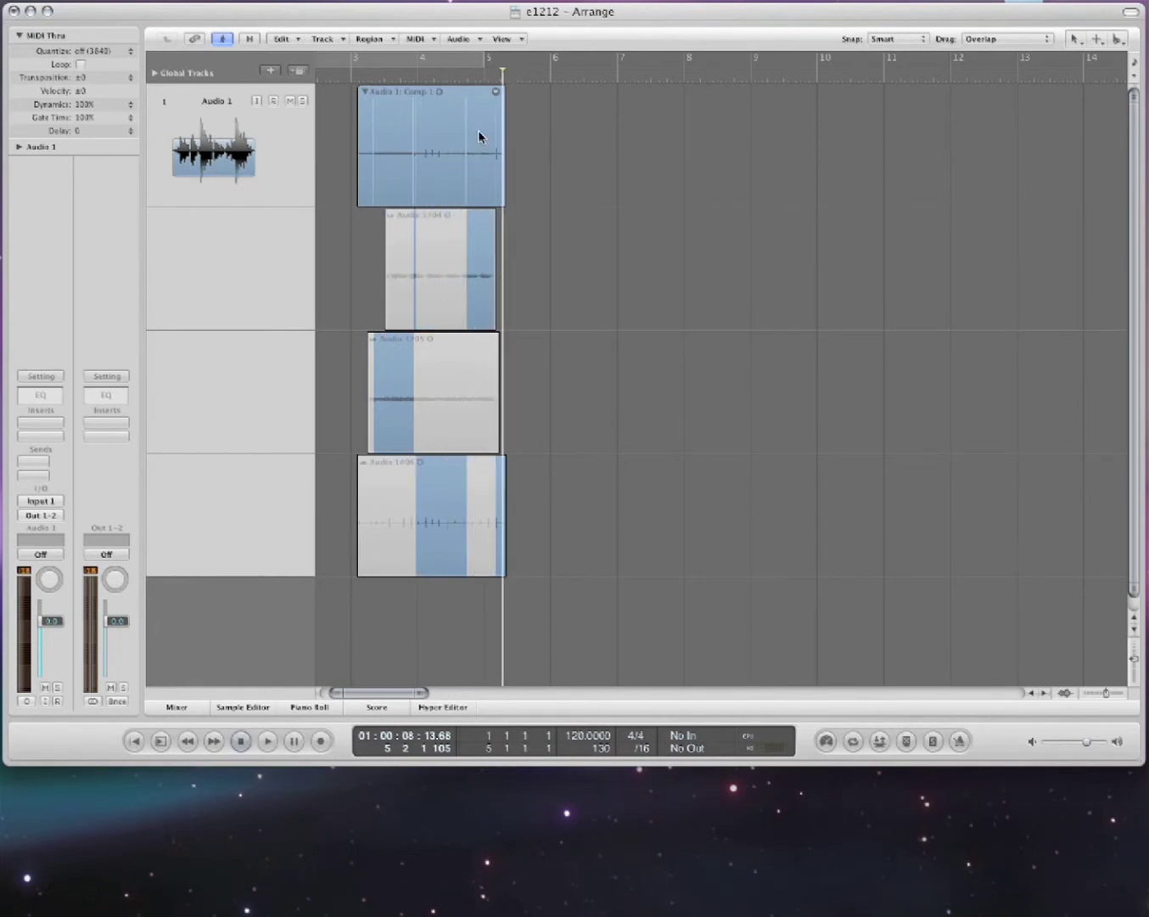
- Play the revised comp from the start of the take folder
{"action": "left_click", "coordinate": [361, 79]}
{"action": "key", "text": "space"}
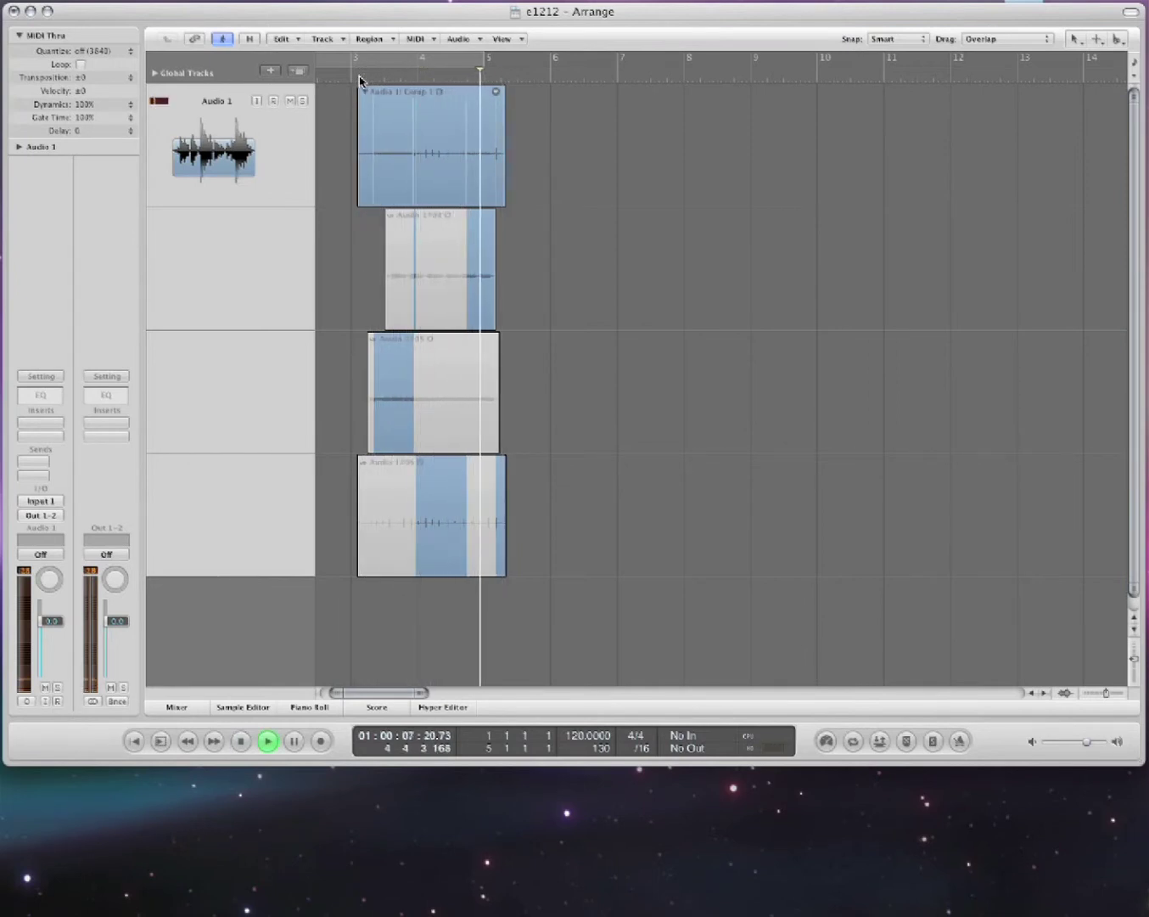
{"action": "key", "text": "space"}
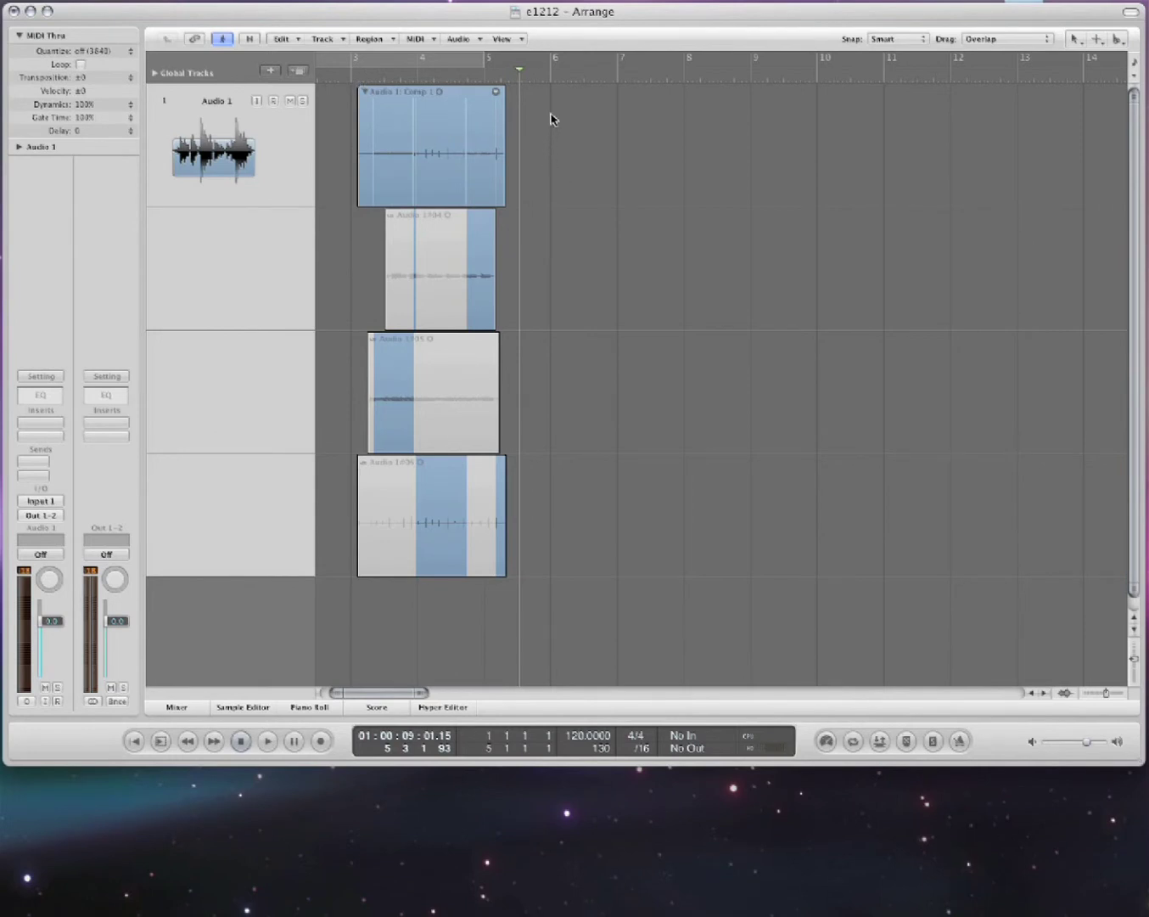
- Set a one-bar cycle range from bar 9 to bar 10 and briefly play from its start
{"action": "left_click_drag", "start_coordinate": [558, 67], "coordinate": [879, 62]}
{"action": "left_click_drag", "start_coordinate": [950, 63], "coordinate": [818, 61]}
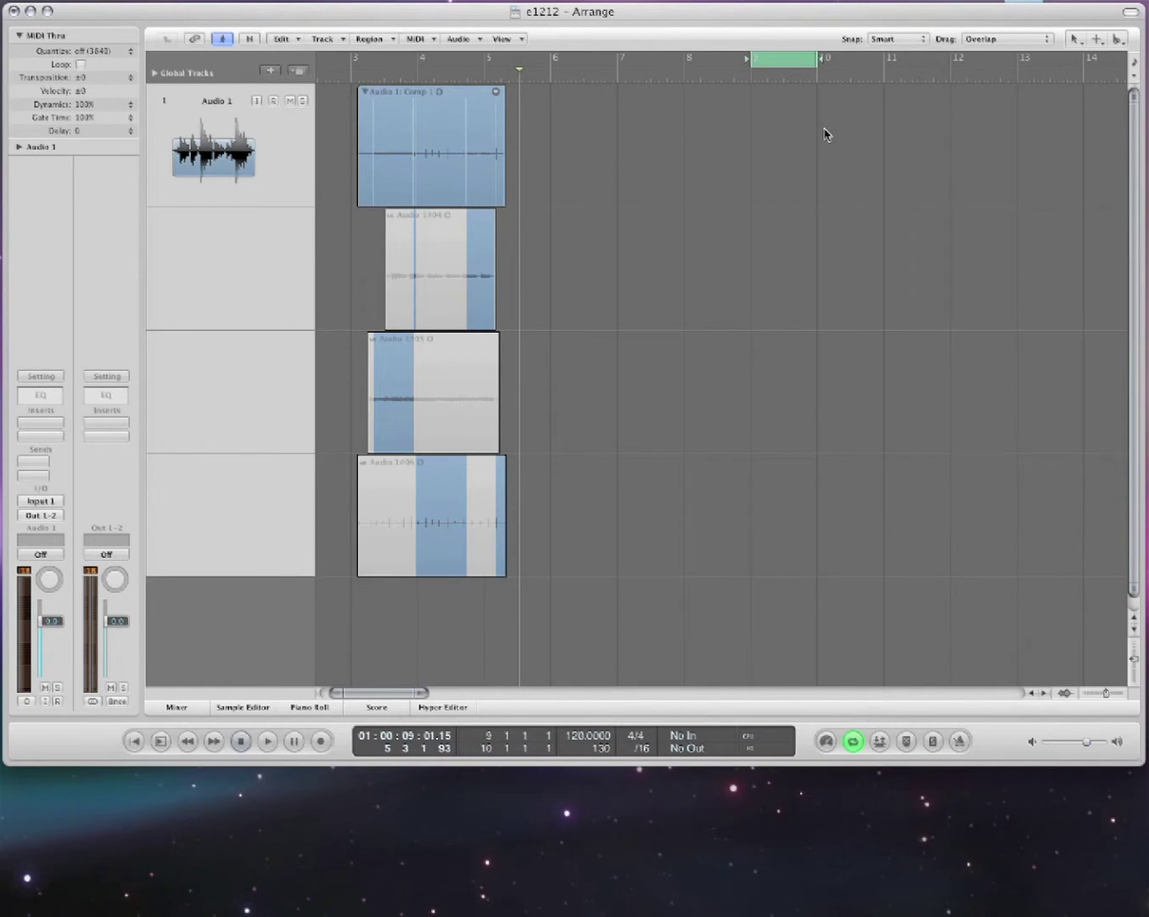
{"action": "key", "text": "space"}
{"action": "key", "text": "space"}
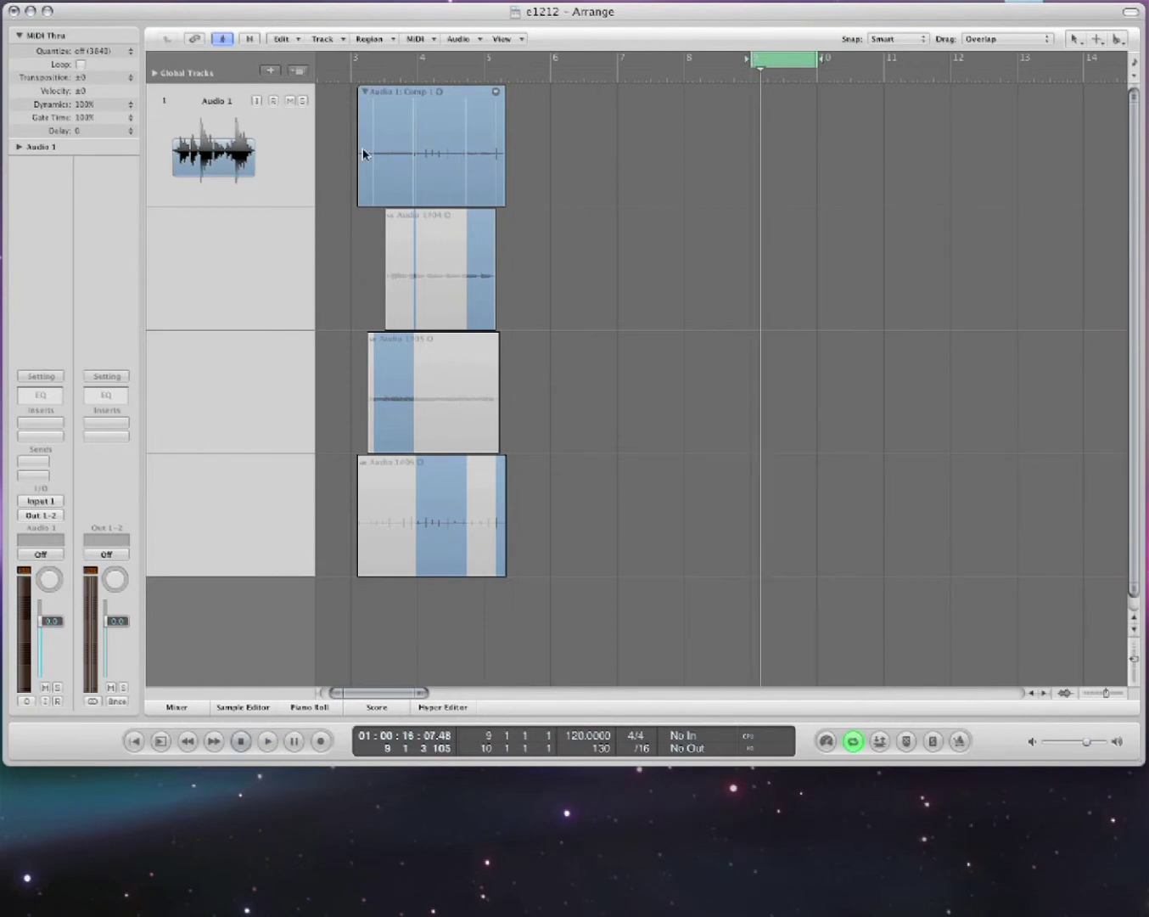
- Arm the audio track, record several looped takes within the cycle range, stop, and disarm the track
{"action": "left_click", "coordinate": [273, 100]}
{"action": "key", "text": "r"}
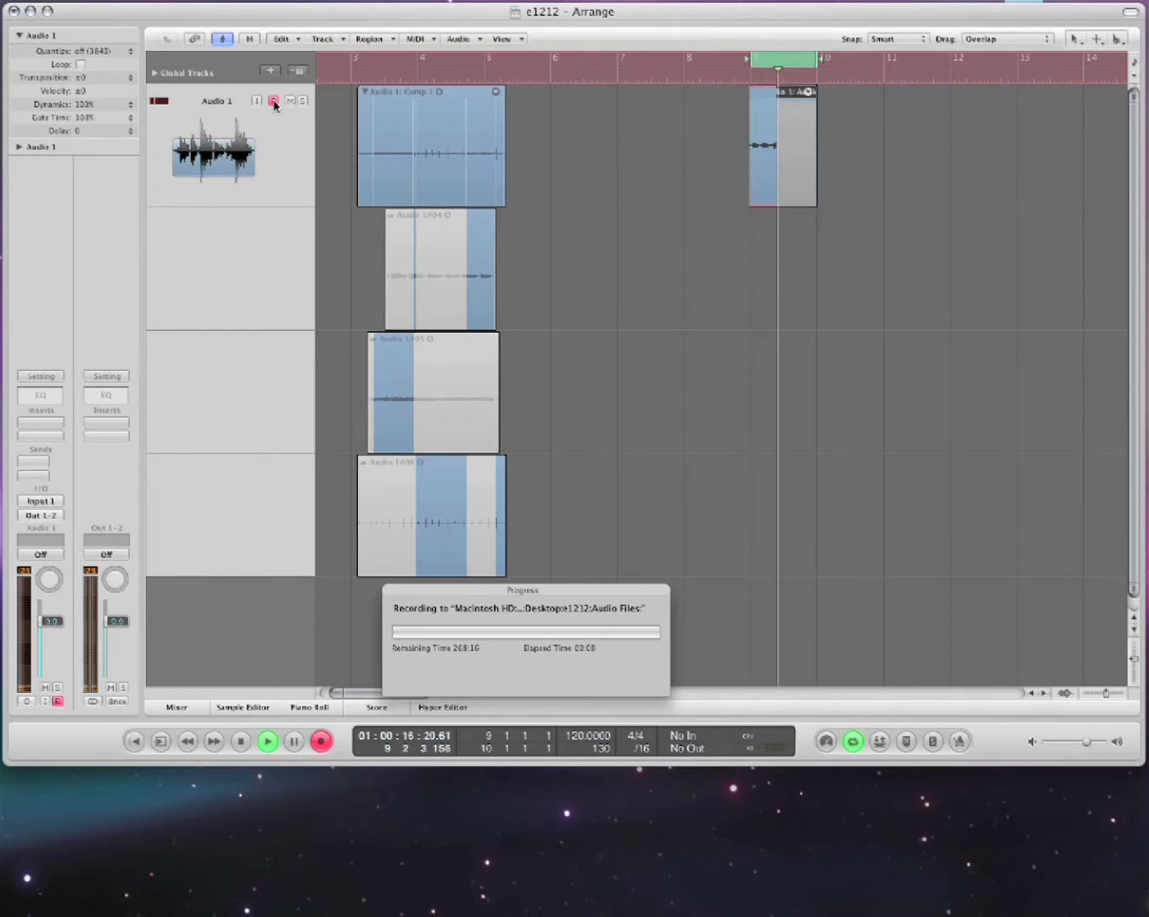
{"action": "key", "text": "space"}
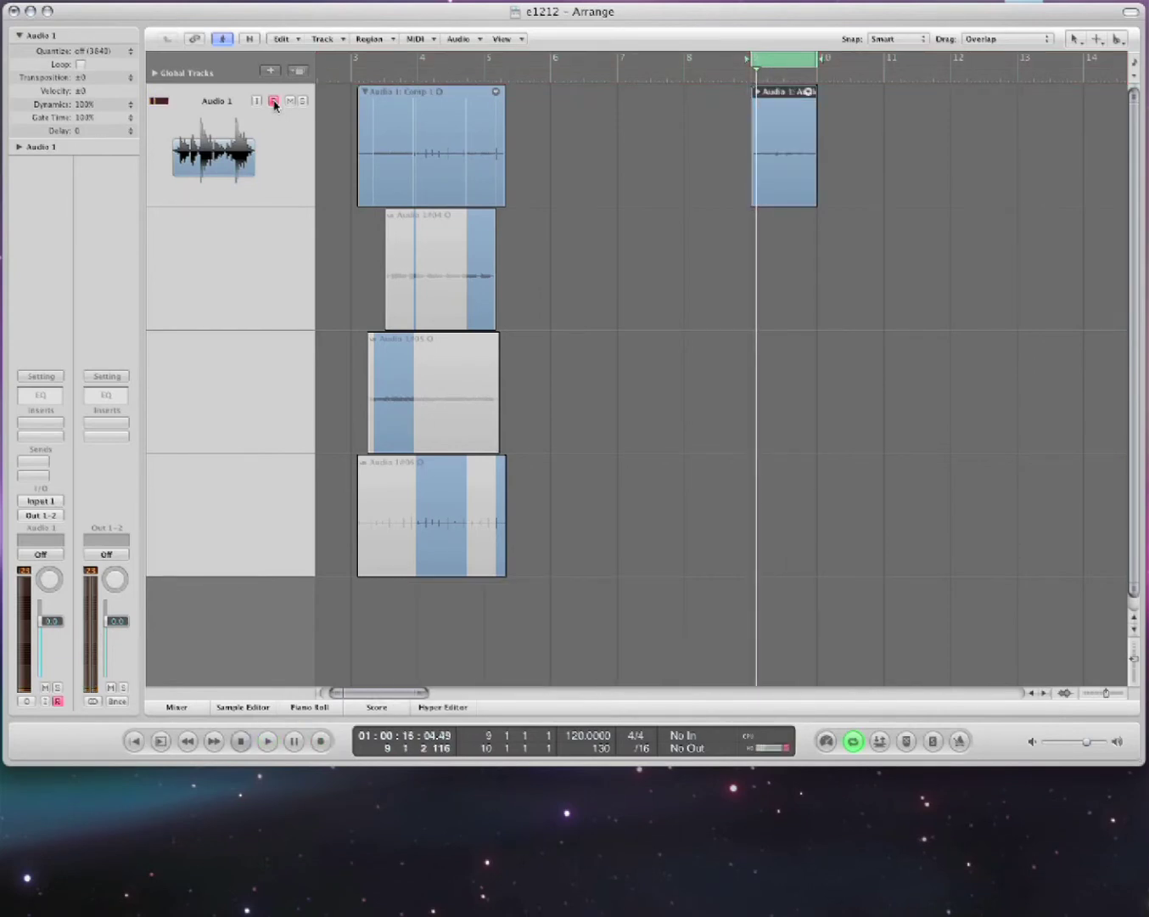
{"action": "left_click", "coordinate": [275, 100]}
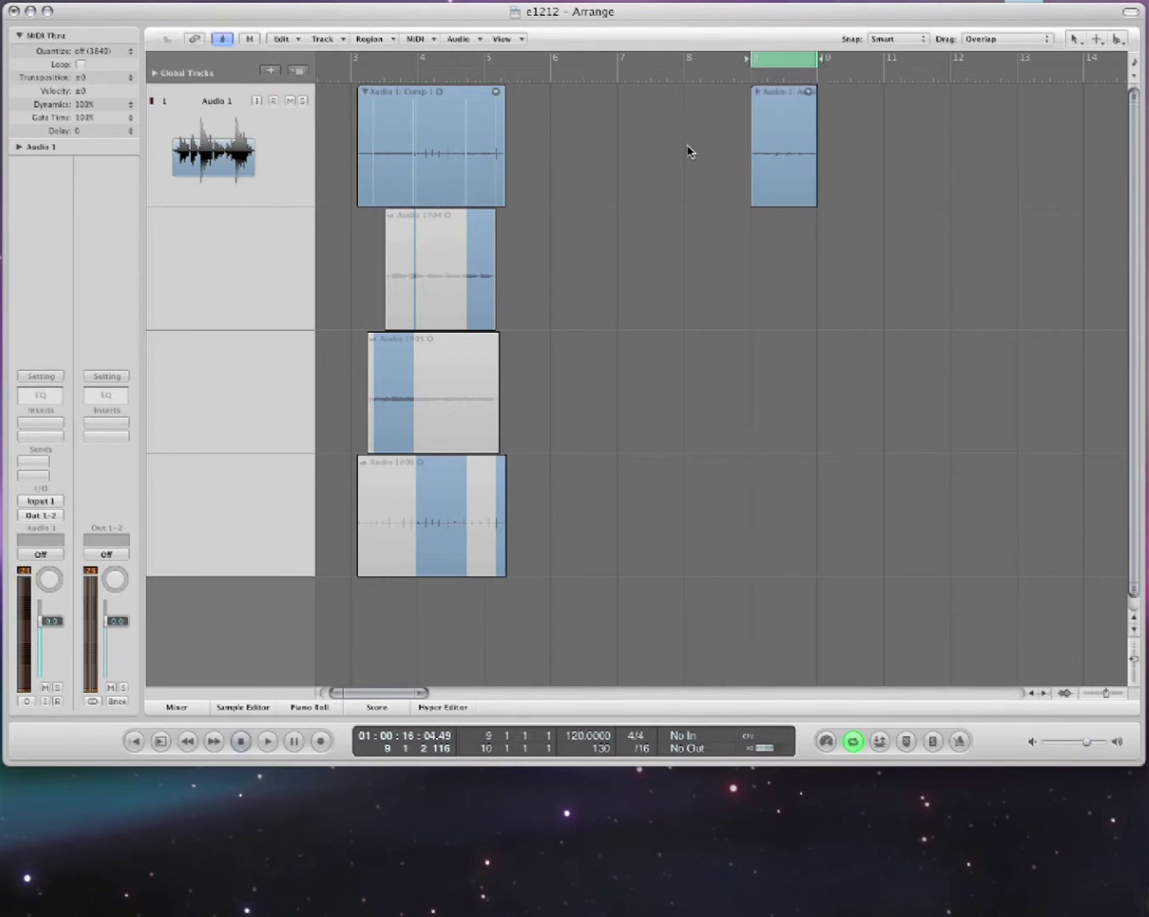
- Unfold the new take folder at bar 9 to show all its recorded takes
{"action": "left_click", "coordinate": [757, 92]}
{"action": "left_click", "coordinate": [970, 299]}
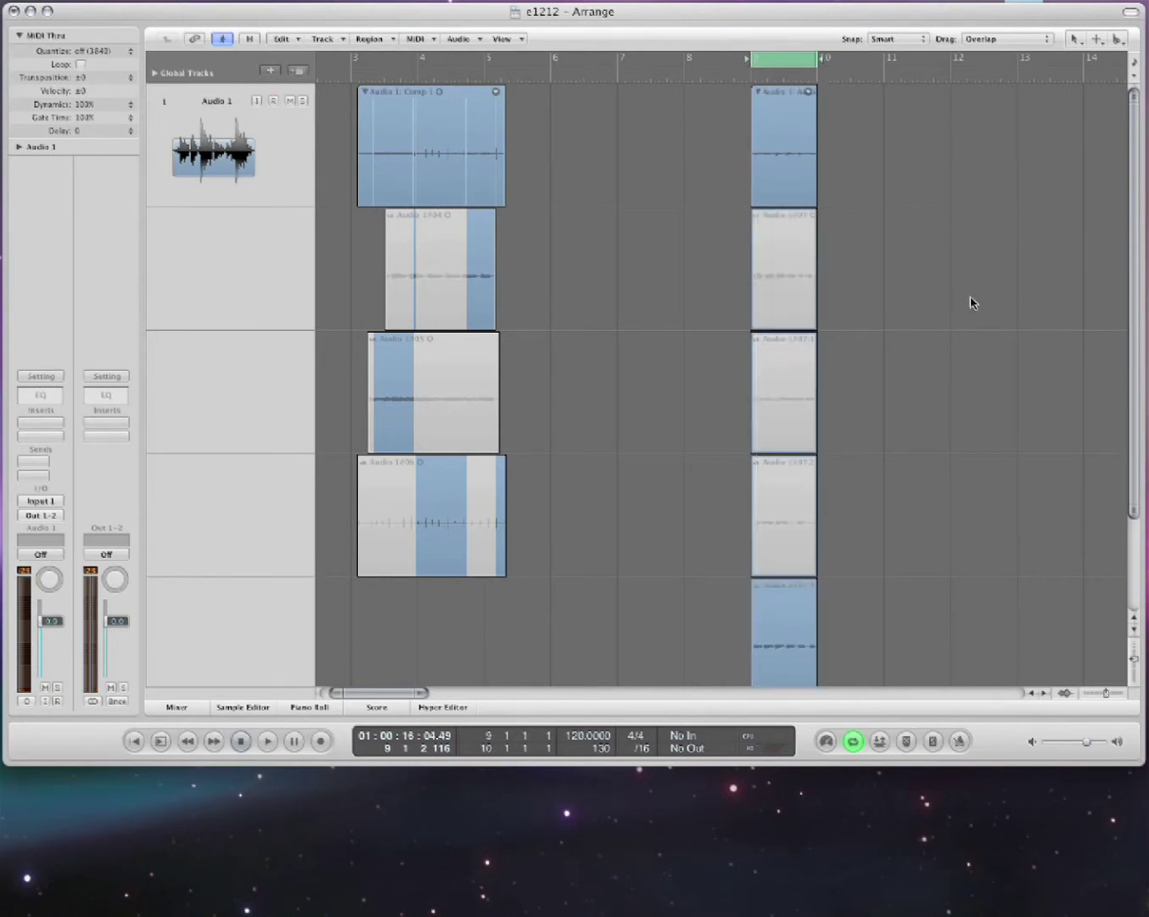
{"action": "key", "text": "ctrl+Right"}
{"action": "key", "text": "ctrl+Up"}
{"action": "key", "text": "ctrl+Up"}
{"action": "key", "text": "ctrl+Up"}
{"action": "key", "text": "ctrl+Up"}
{"action": "key", "text": "ctrl+Up"}
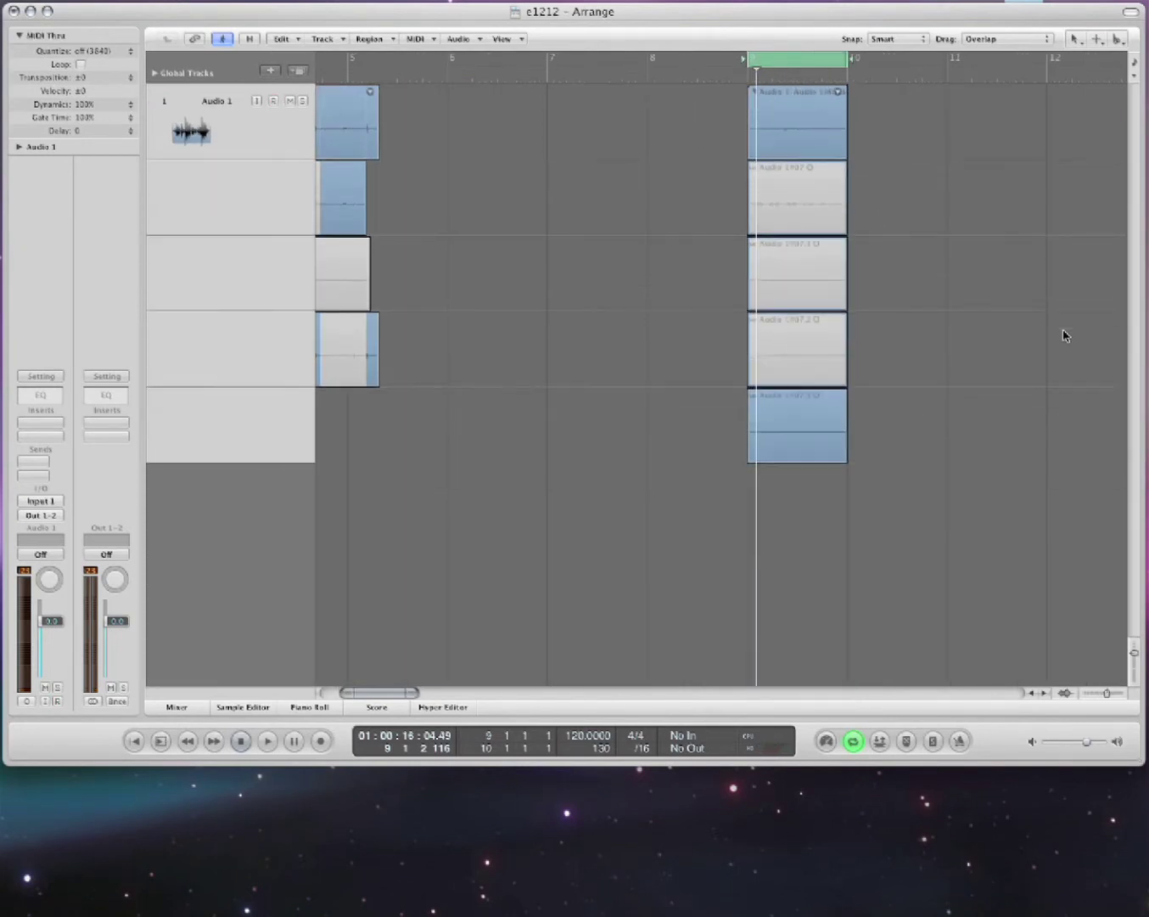
- Loop the bar while switching the active take to the third, second and first in turn, and stop playback
{"action": "key", "text": "space"}
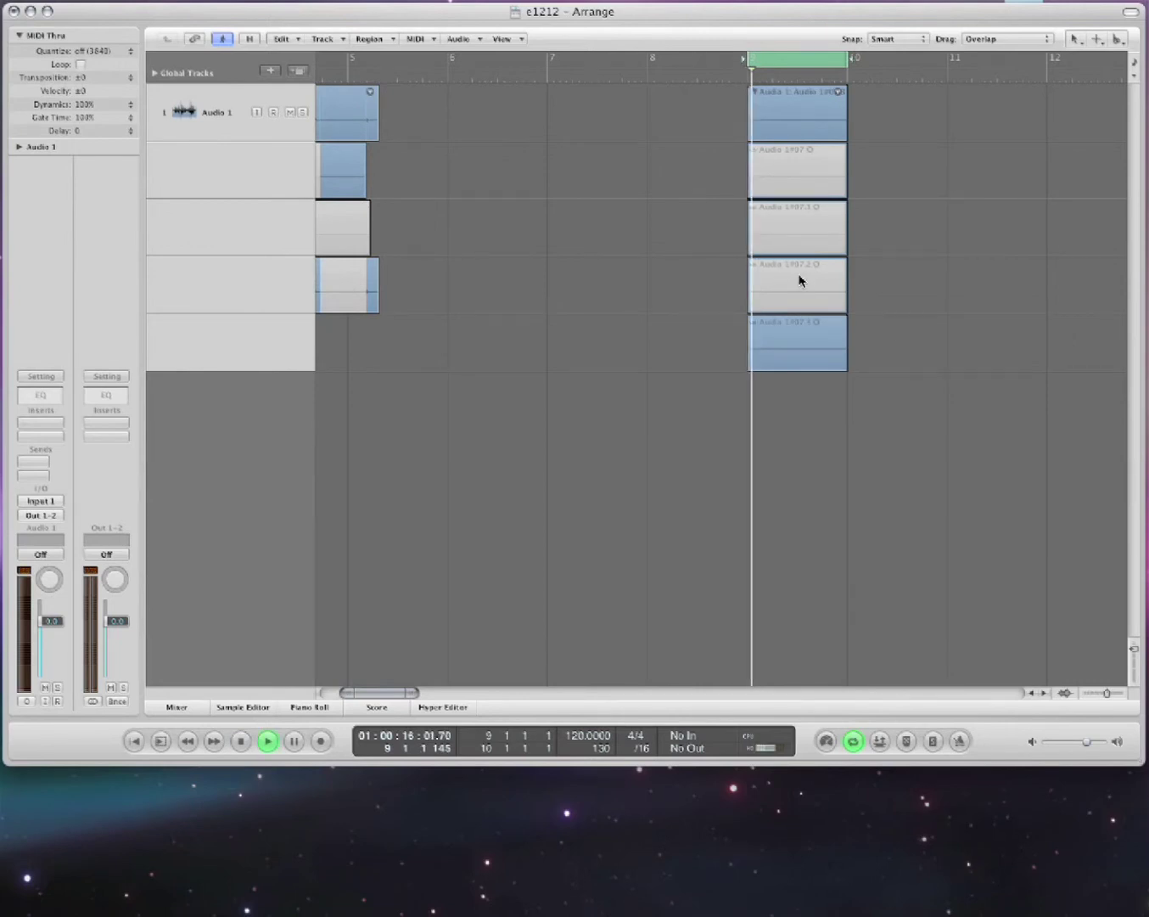
{"action": "left_click", "coordinate": [795, 287]}
{"action": "key", "text": "space"}
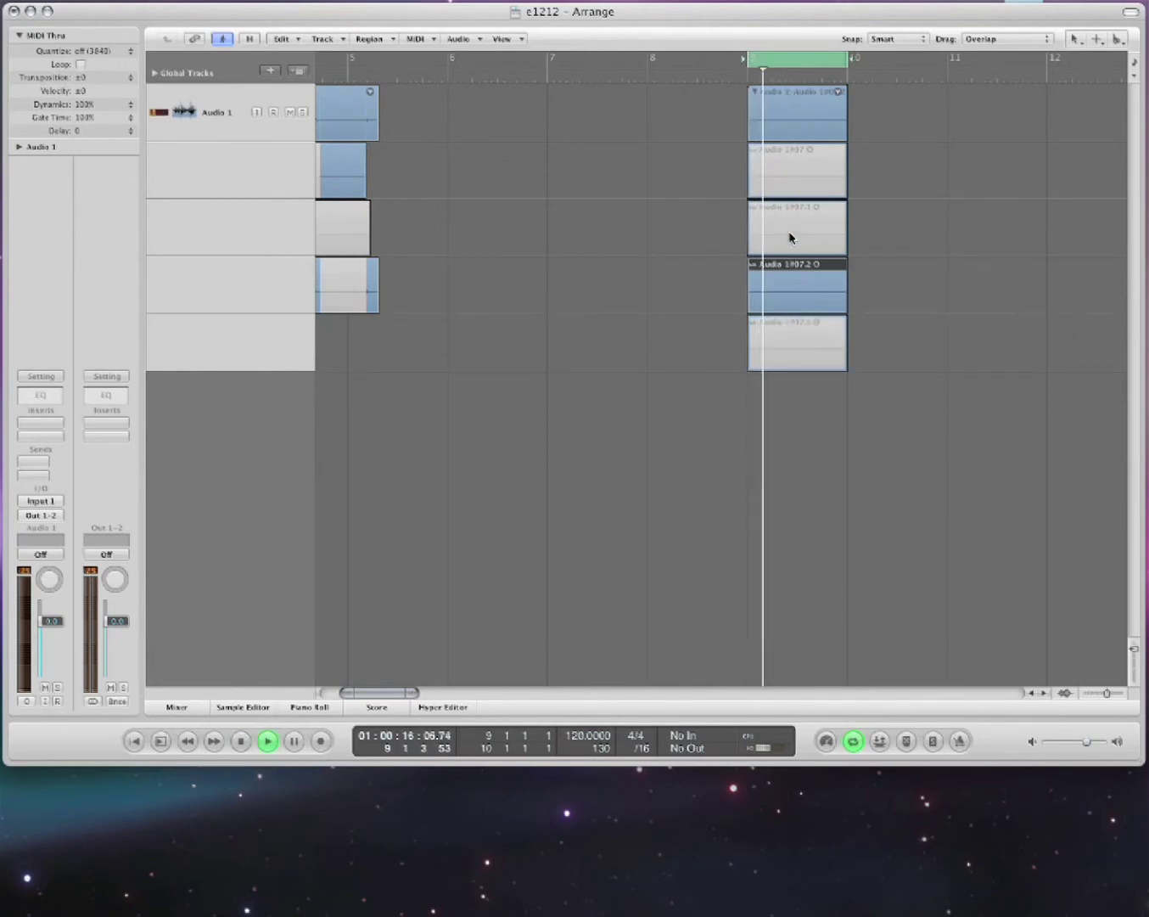
{"action": "left_click", "coordinate": [785, 226]}
{"action": "left_click", "coordinate": [778, 179]}
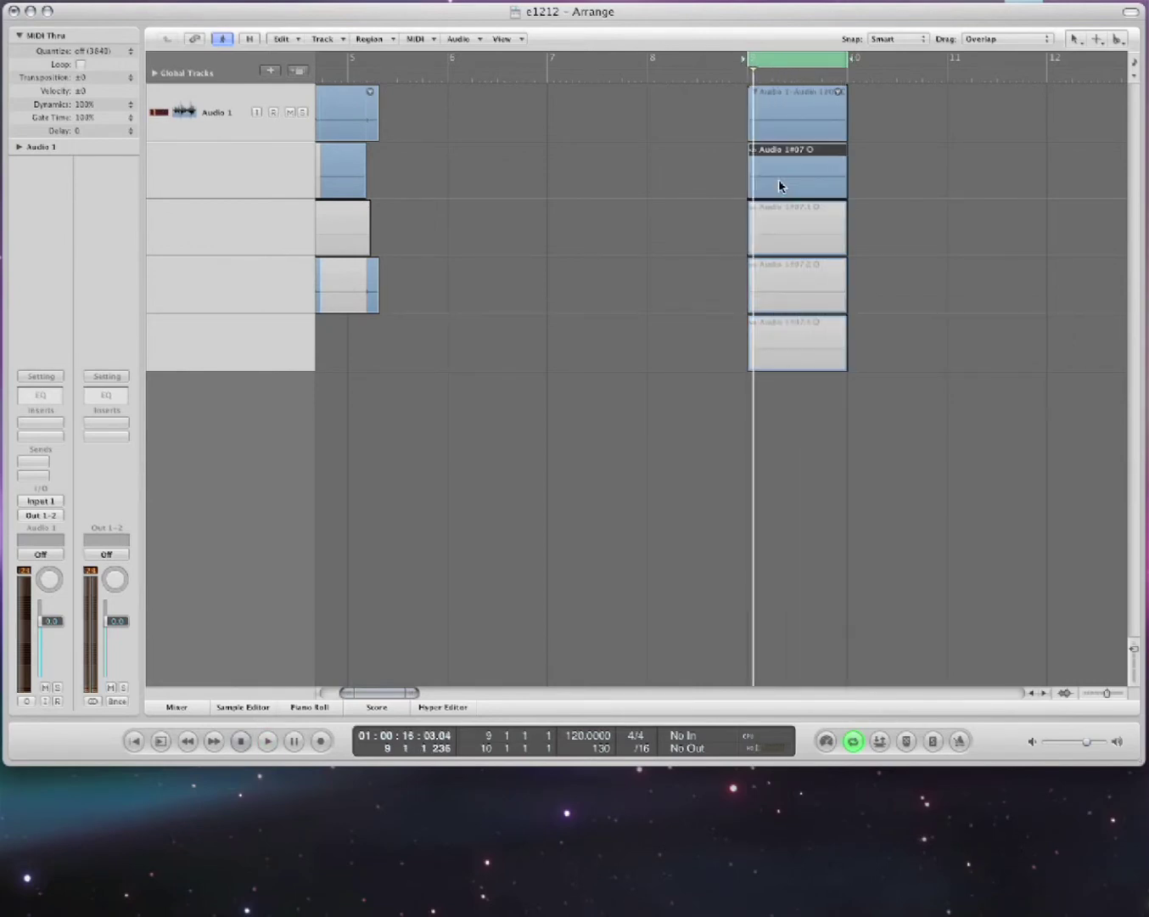
{"action": "key", "text": "space"}
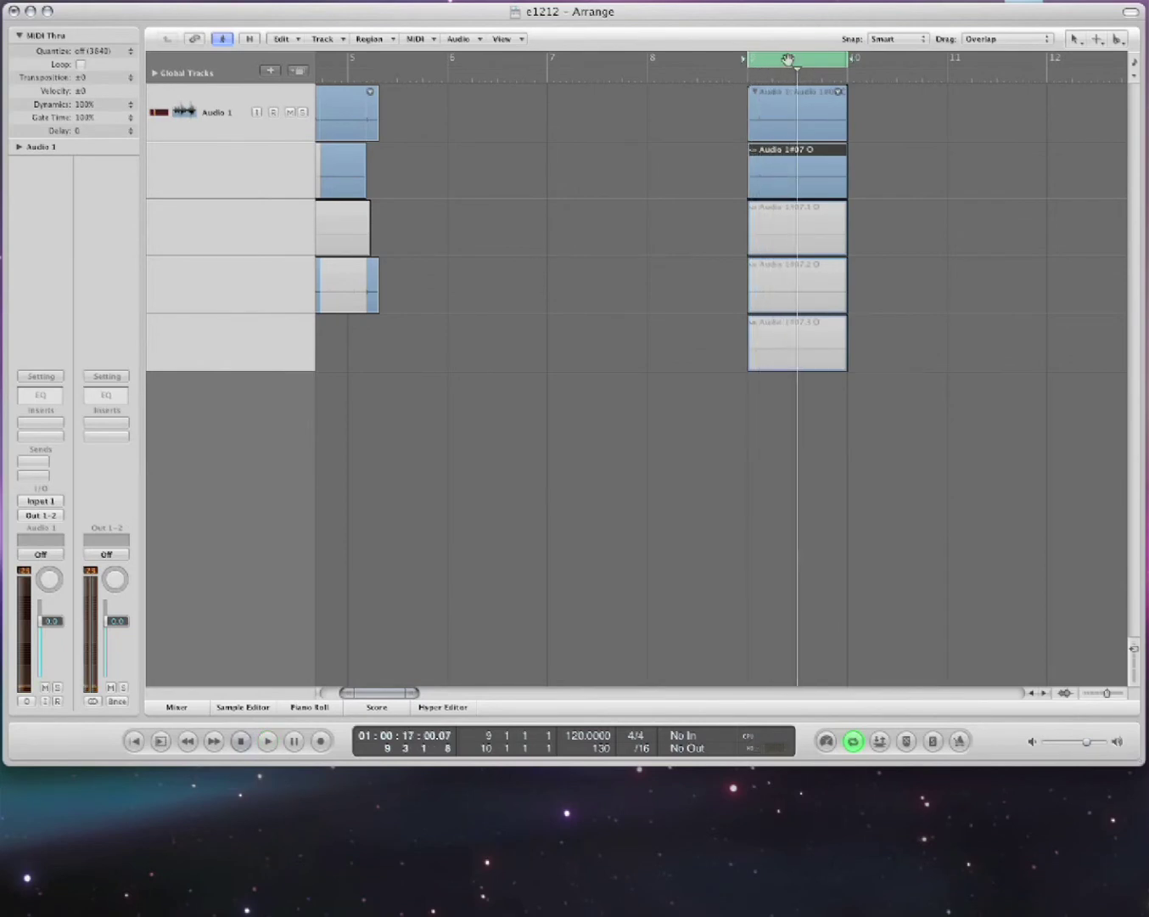
- Turn cycling off and comp the bar 9 folder in the order first, fourth, second and third take
{"action": "key", "text": "c"}
{"action": "left_click_drag", "start_coordinate": [782, 228], "coordinate": [847, 282]}
{"action": "left_click_drag", "start_coordinate": [789, 344], "coordinate": [772, 341]}
- Play the new comp from just before bar 9 to just past its end
{"action": "key", "text": "space"}
{"action": "key", "text": "space"}
{"action": "left_click", "coordinate": [736, 73]}
{"action": "key", "text": "space"}
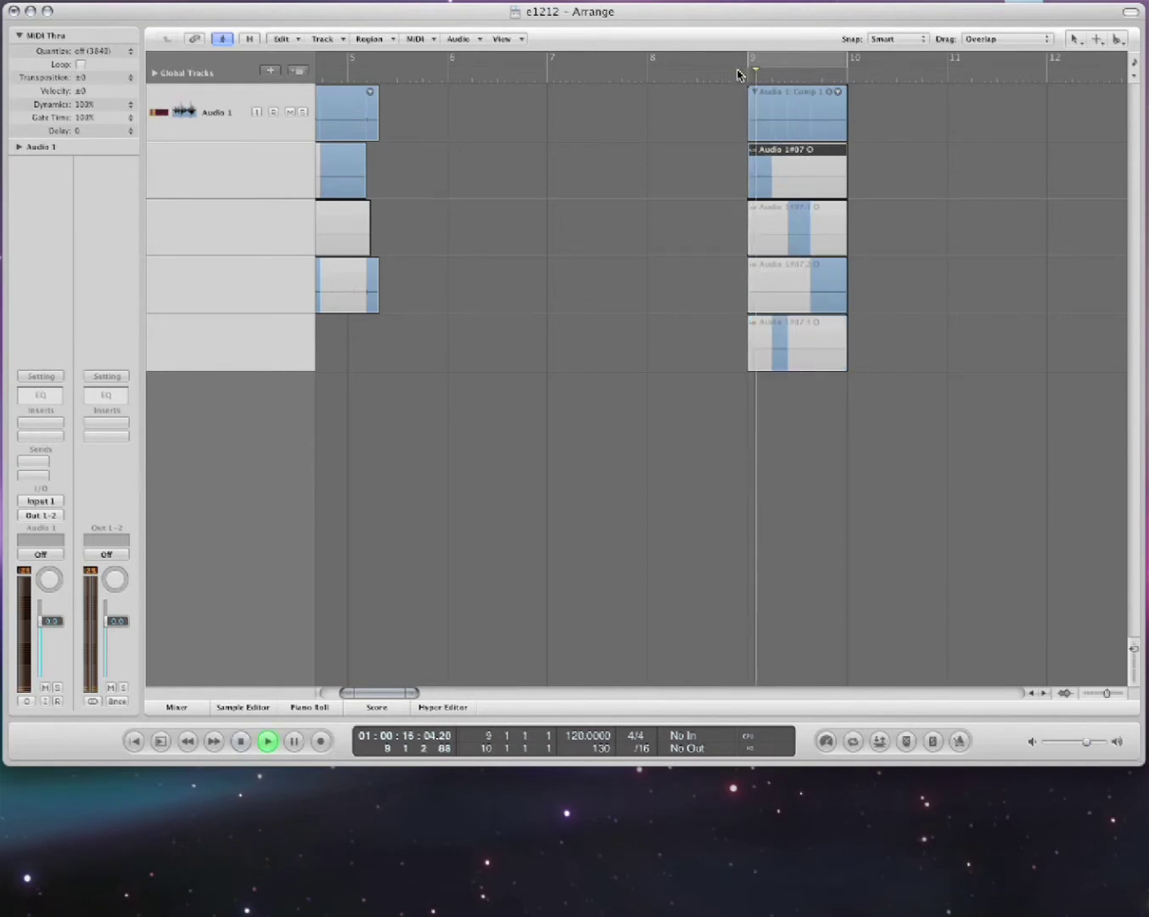
{"action": "key", "text": "space"}
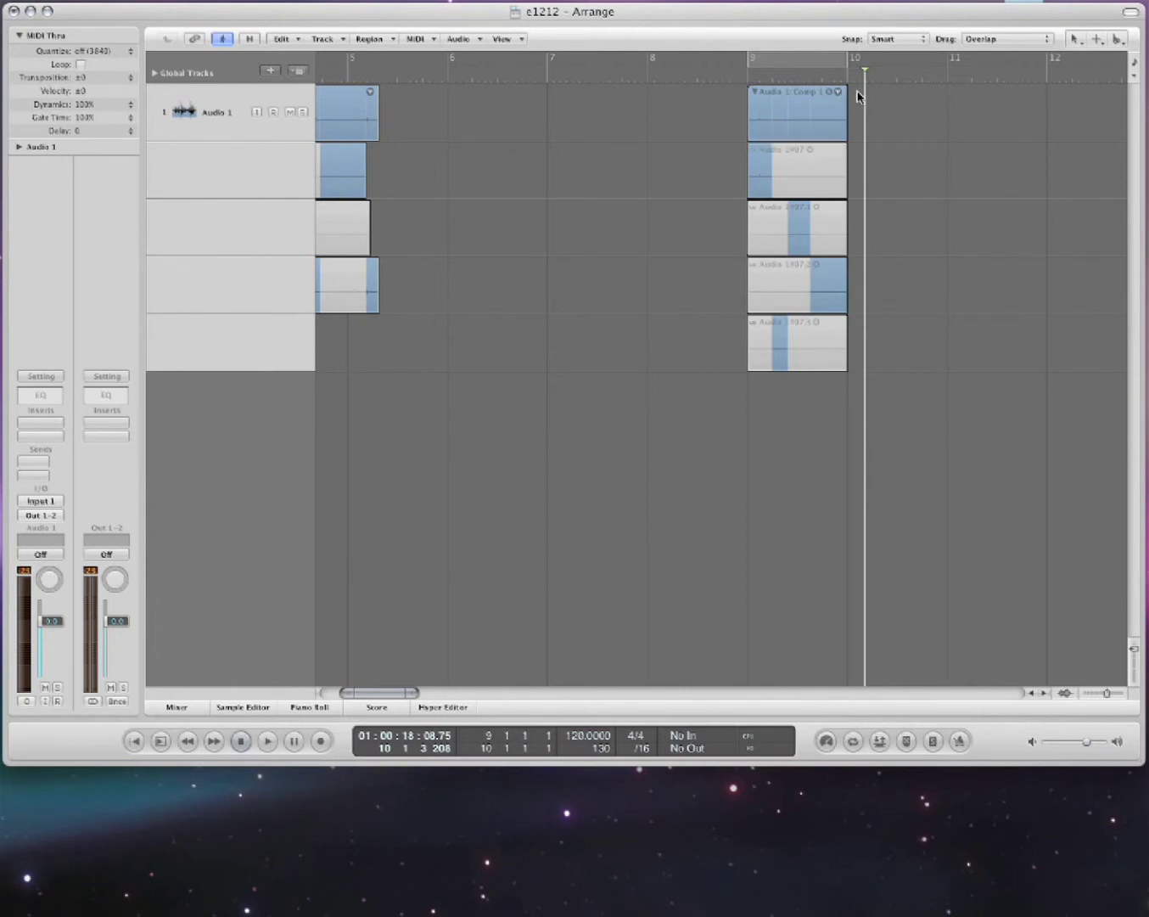
- Color the bar 9 folder's fourth take orange, third take salmon, second take teal and first take green
{"action": "key", "text": "alt+c"}
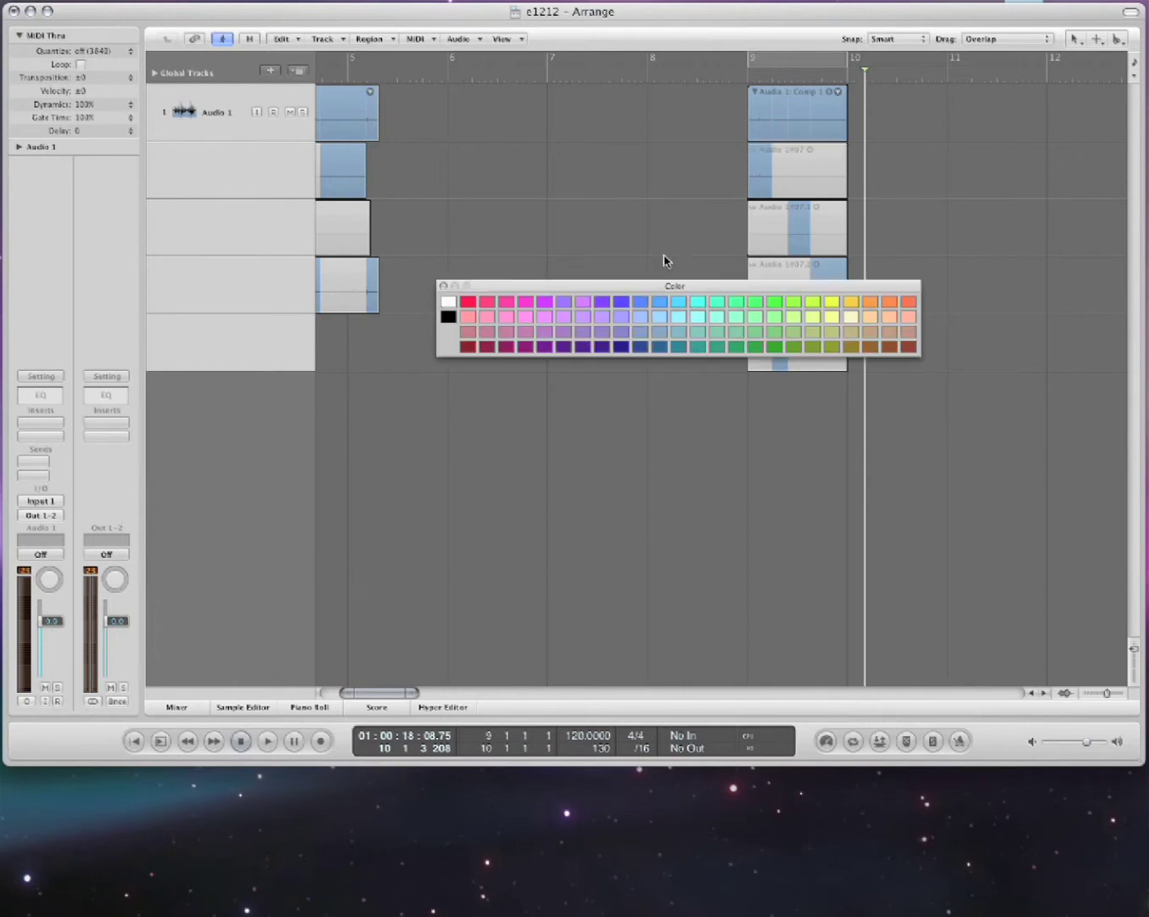
{"action": "left_click_drag", "start_coordinate": [646, 281], "coordinate": [681, 482]}
{"action": "left_click", "coordinate": [808, 366]}
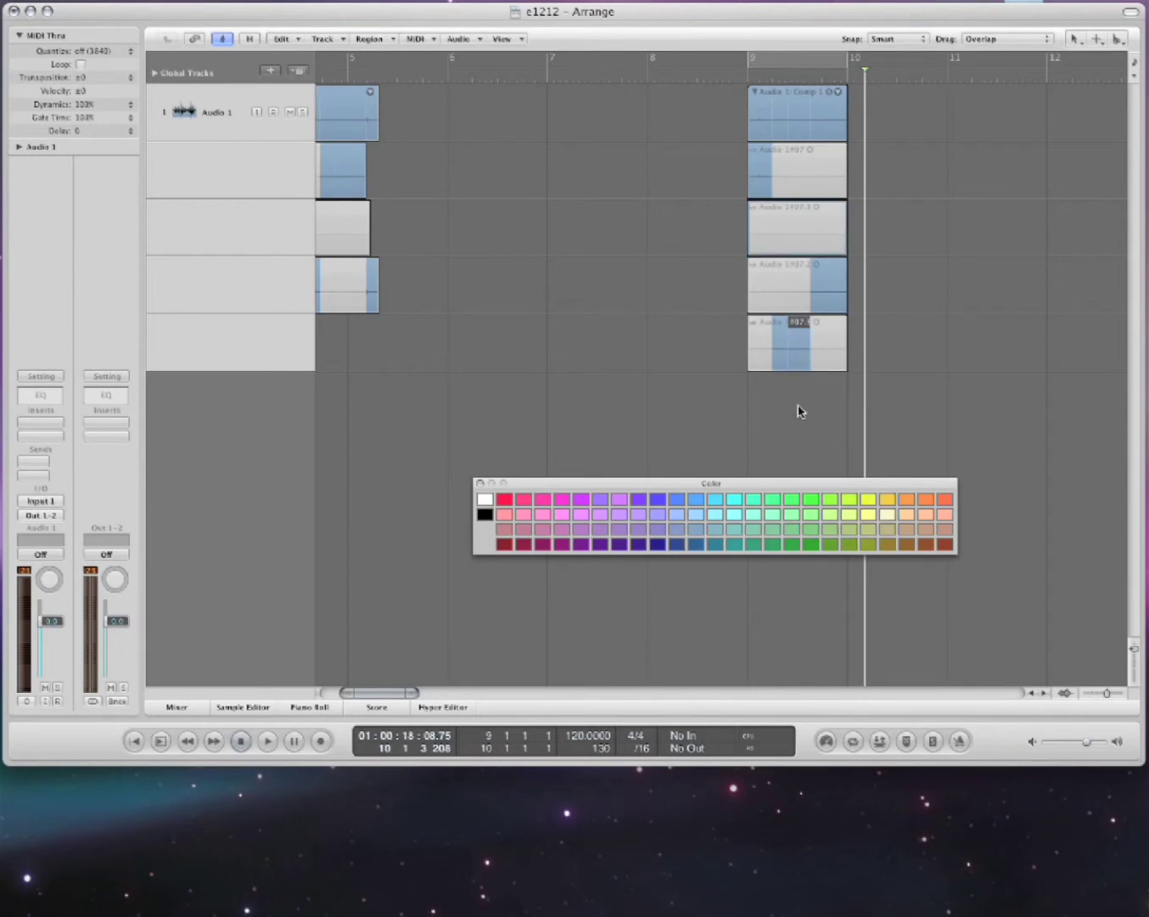
{"action": "left_click_drag", "start_coordinate": [792, 293], "coordinate": [810, 292]}
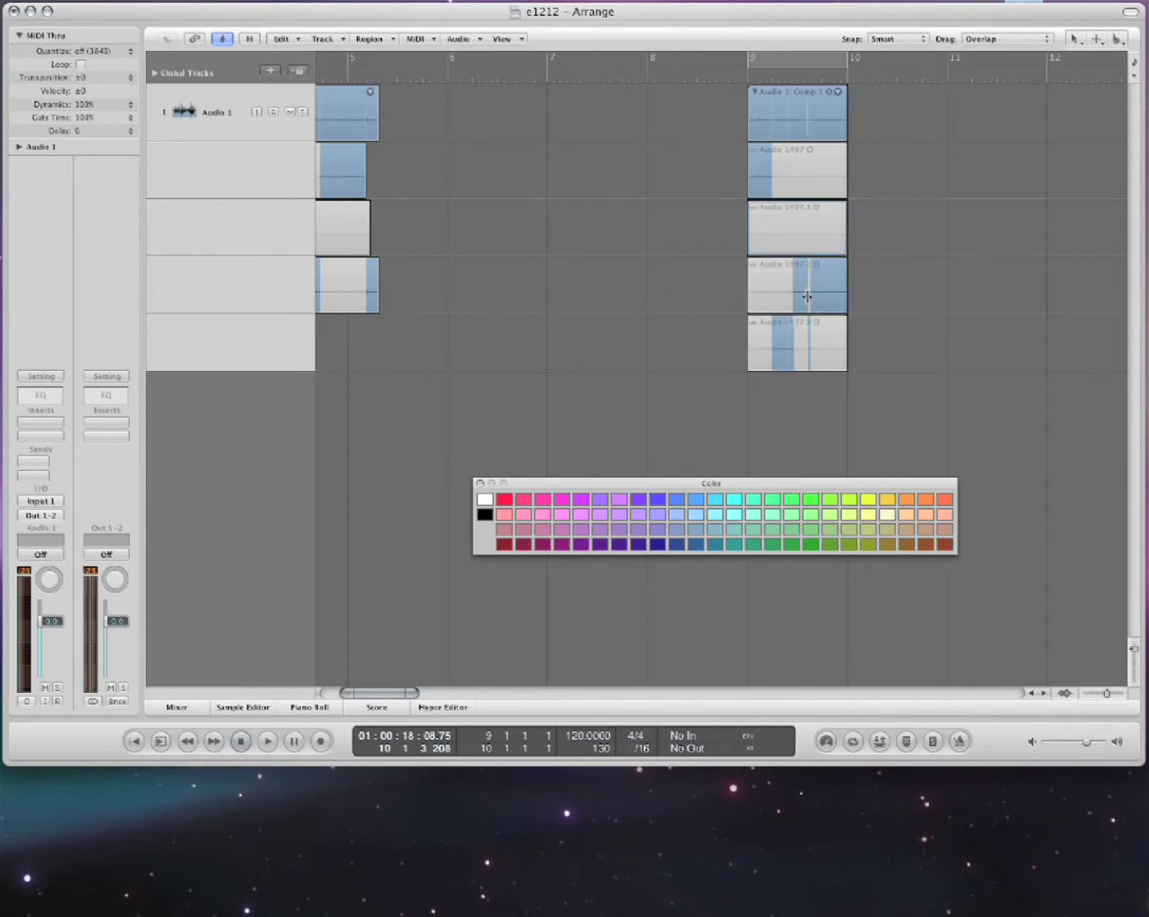
{"action": "left_click", "coordinate": [759, 352]}
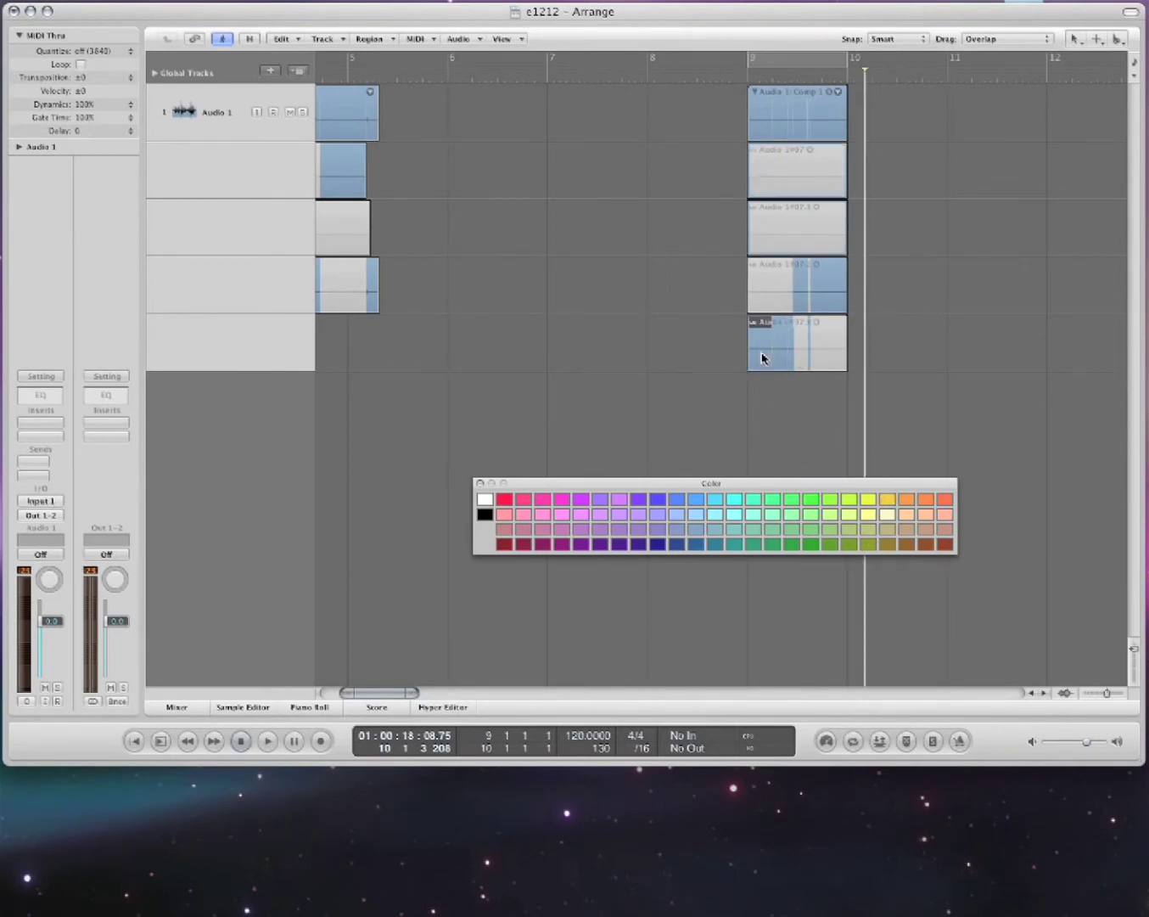
{"action": "left_click", "coordinate": [781, 279]}
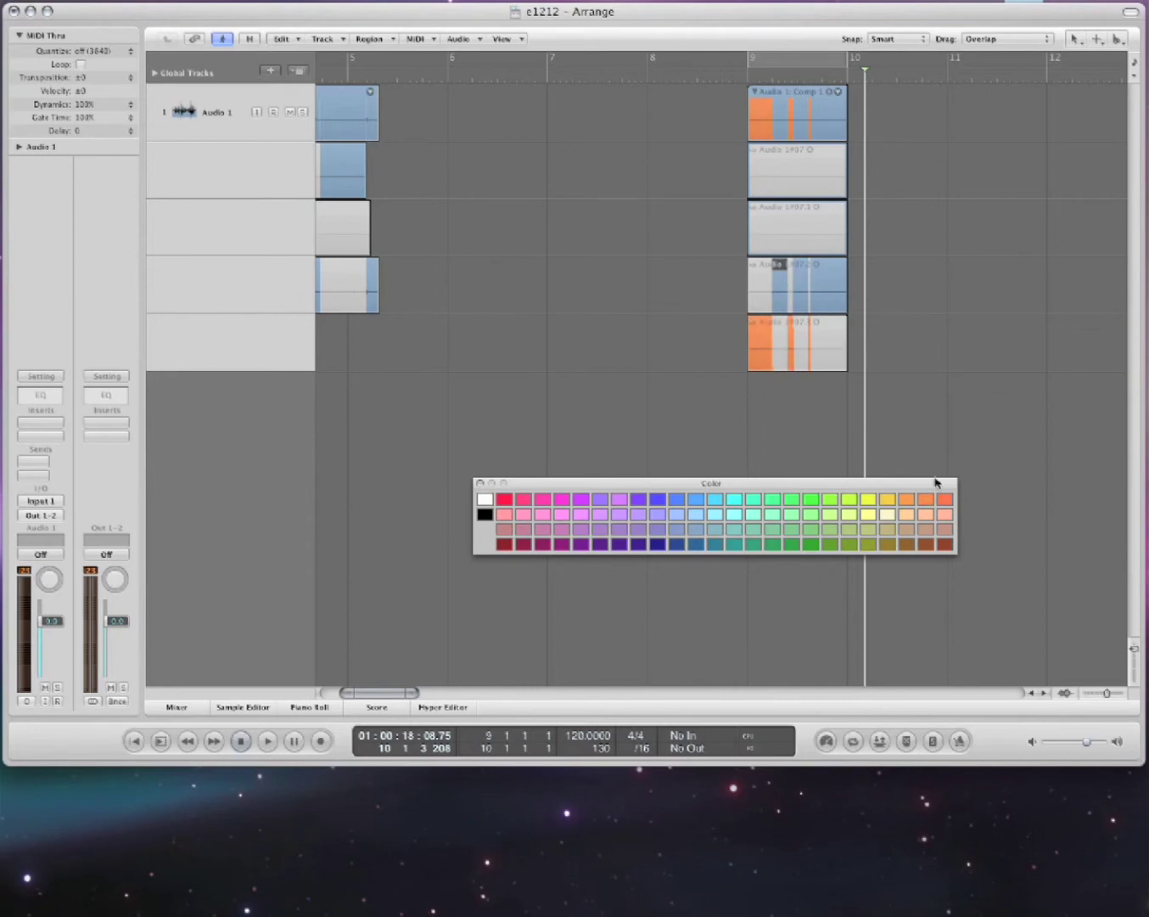
{"action": "left_click", "coordinate": [947, 516]}
{"action": "left_click", "coordinate": [783, 235]}
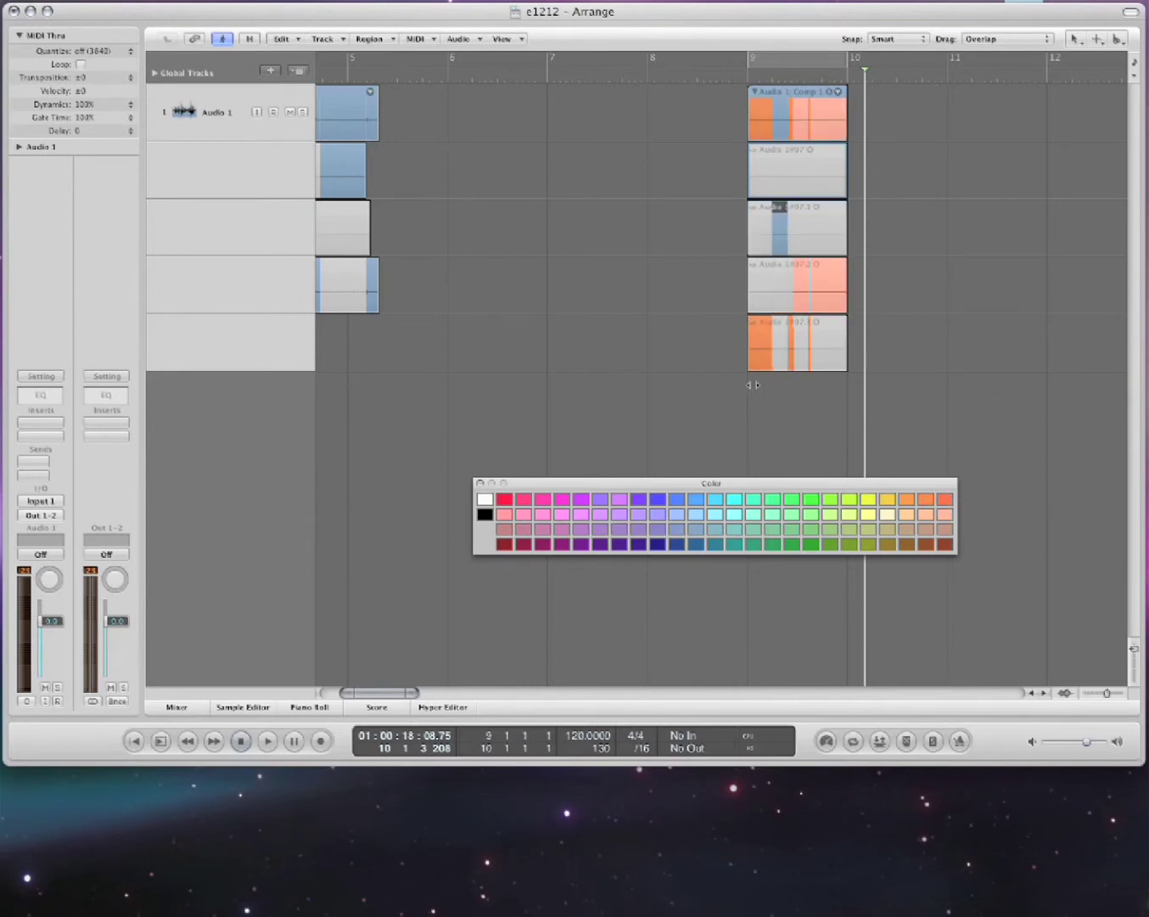
{"action": "left_click", "coordinate": [729, 530]}
{"action": "left_click", "coordinate": [814, 184]}
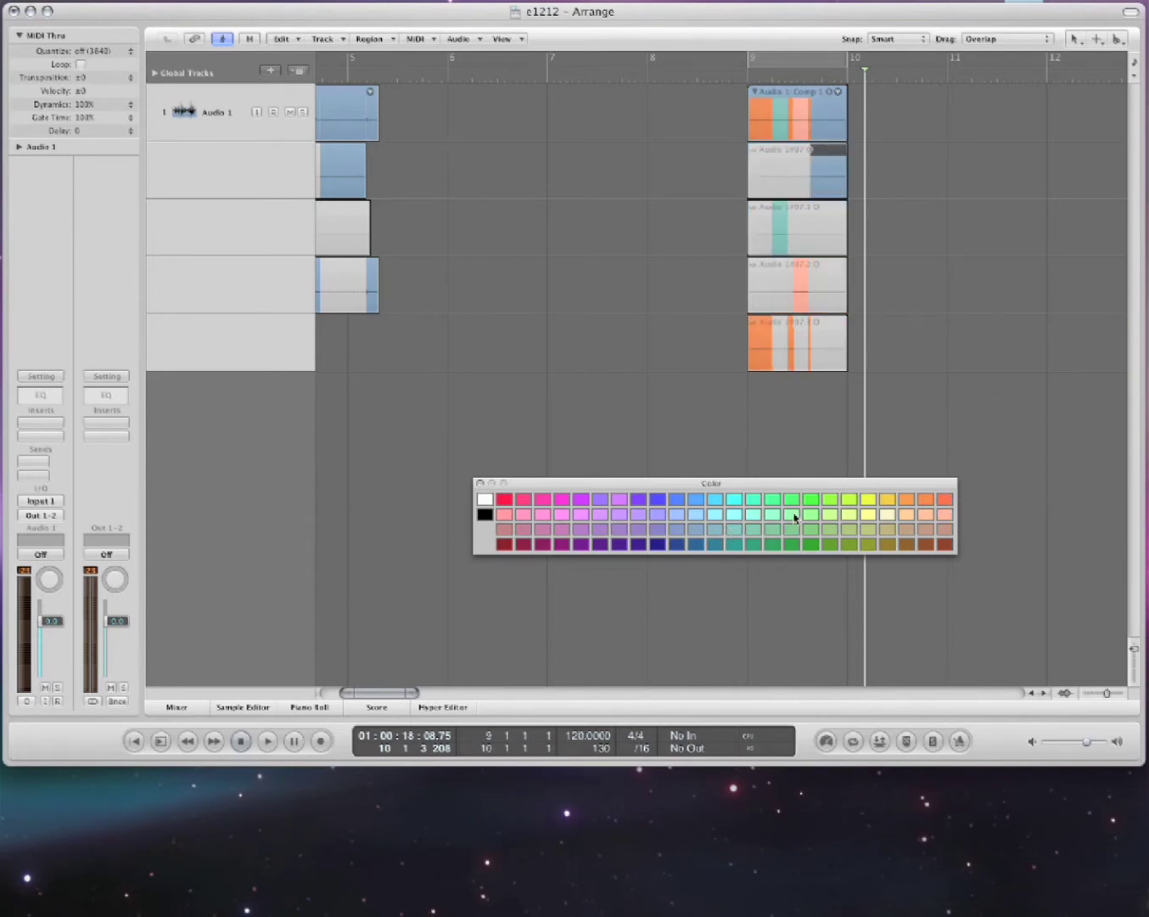
{"action": "left_click", "coordinate": [792, 545]}
- Rework the colored comp with the fourth take opening, first take next, third in the middle, fourth again and first at the end
{"action": "mouse_move", "coordinate": [815, 235]}
{"action": "left_mouse_down"}
{"action": "mouse_move", "coordinate": [841, 225]}
{"action": "mouse_move", "coordinate": [826, 229]}
{"action": "left_mouse_up"}
{"action": "left_click_drag", "start_coordinate": [775, 294], "coordinate": [826, 344]}
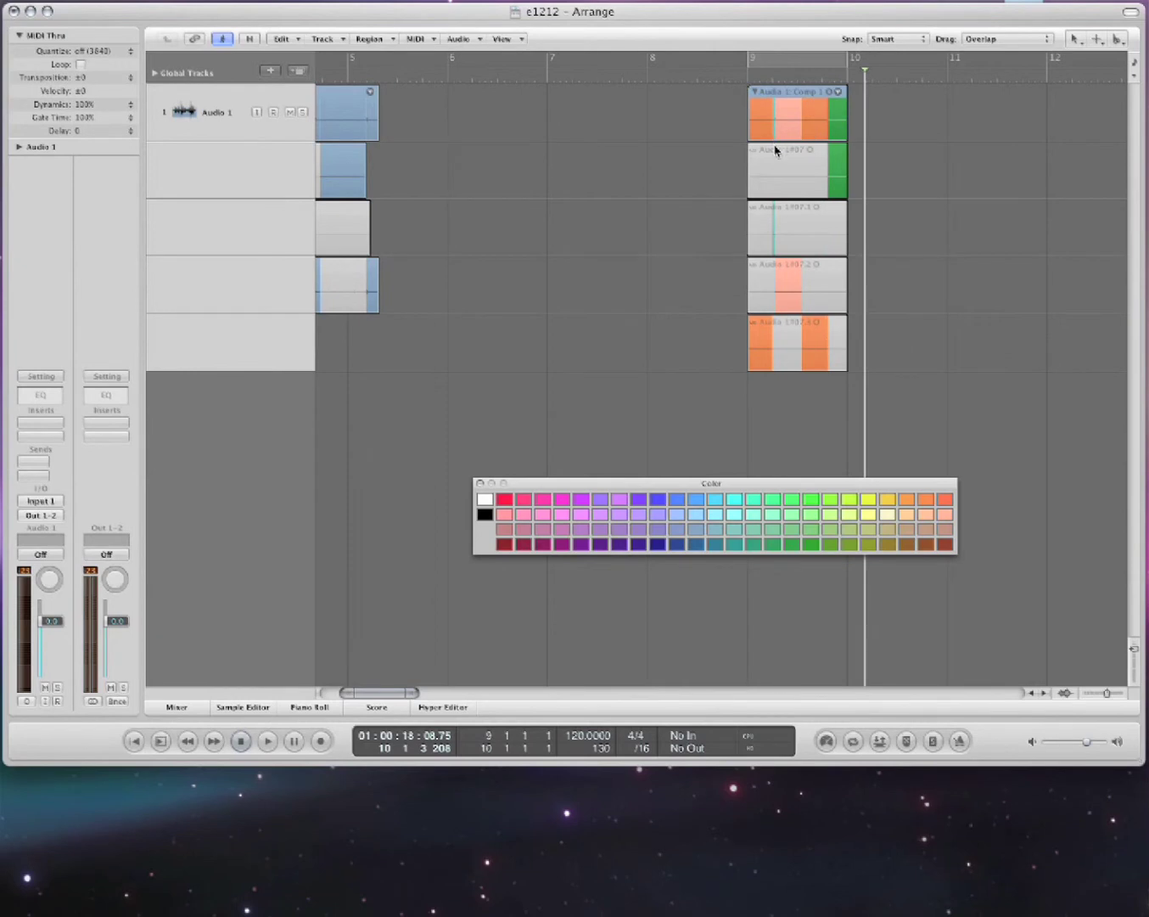
{"action": "left_click_drag", "start_coordinate": [784, 175], "coordinate": [758, 173]}
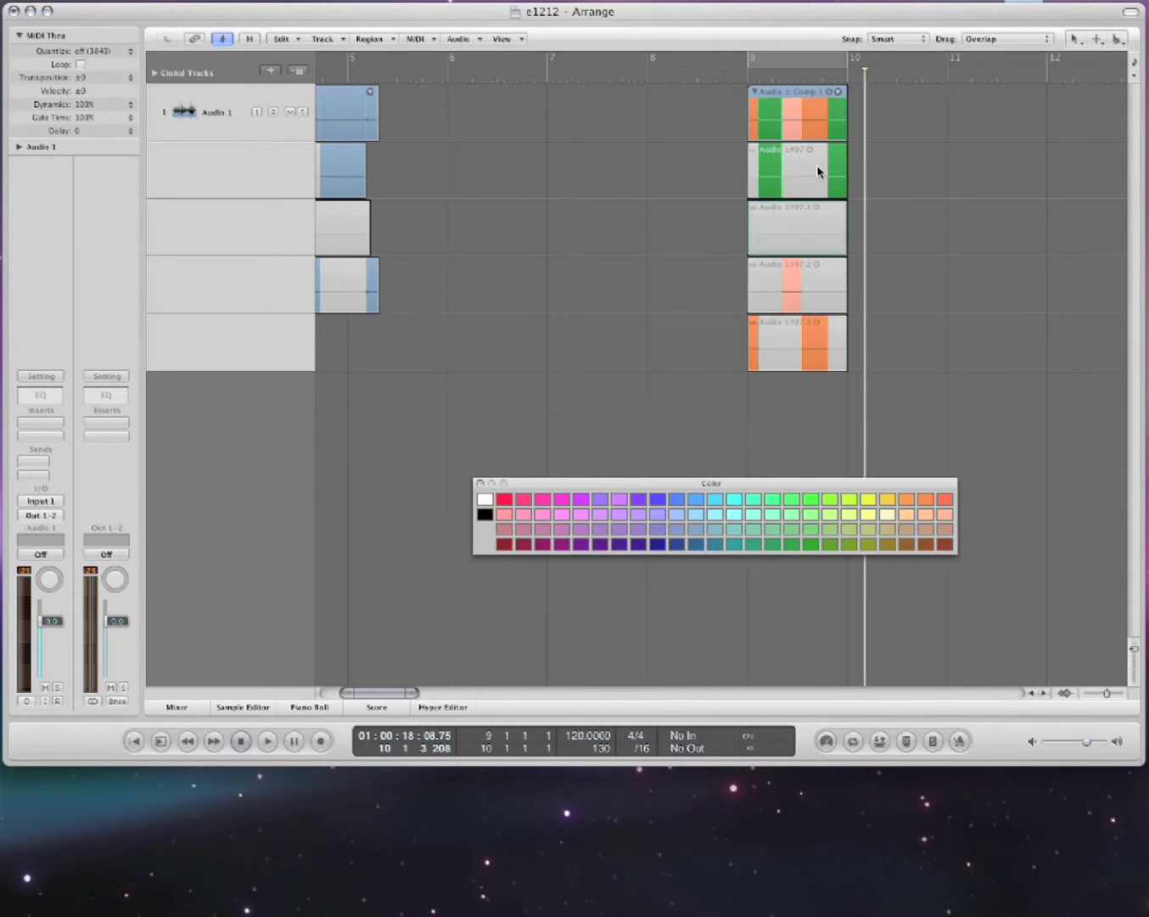
- Create a new comp in the bar 9 folder, using the second take in the middle and the third near the end
{"action": "left_click", "coordinate": [838, 90]}
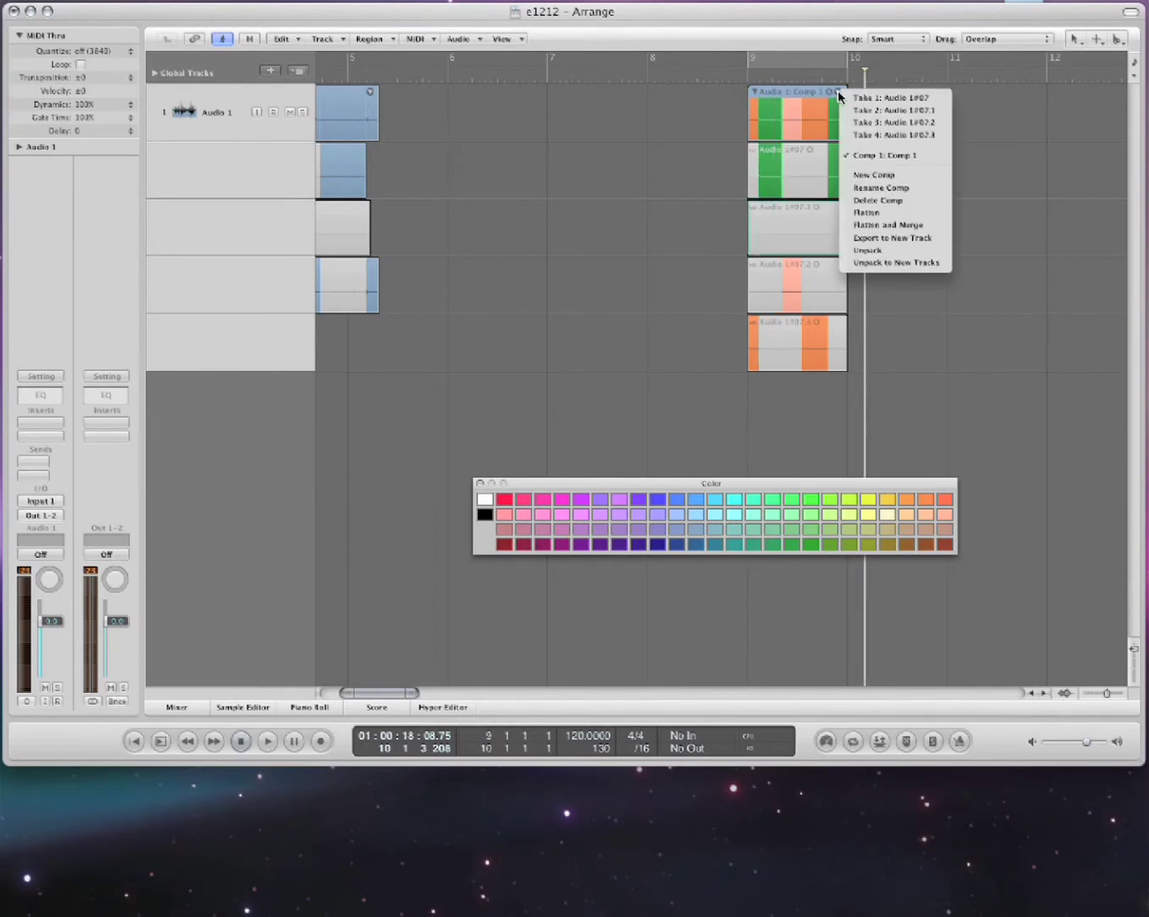
{"action": "left_click", "coordinate": [892, 178]}
{"action": "left_click_drag", "start_coordinate": [781, 237], "coordinate": [840, 283]}
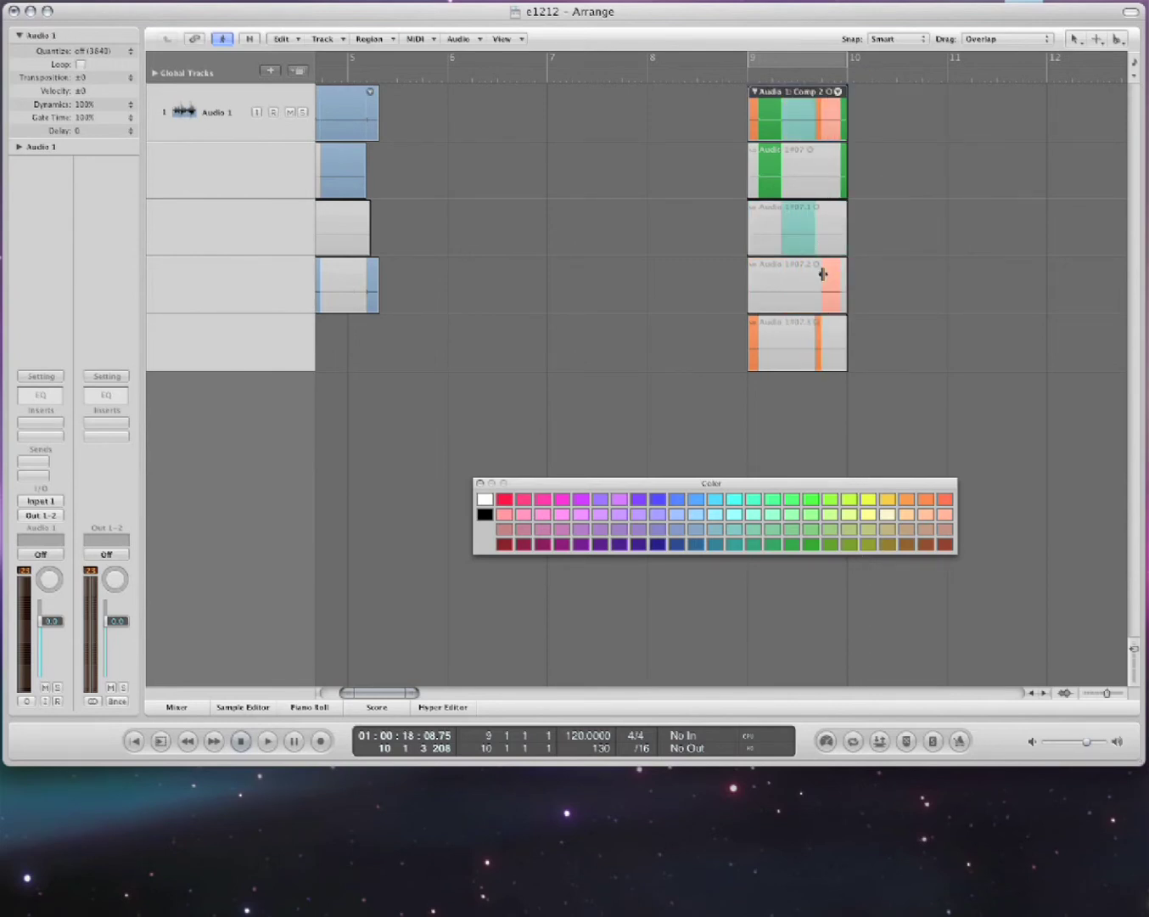
{"action": "left_click_drag", "start_coordinate": [770, 183], "coordinate": [764, 184]}
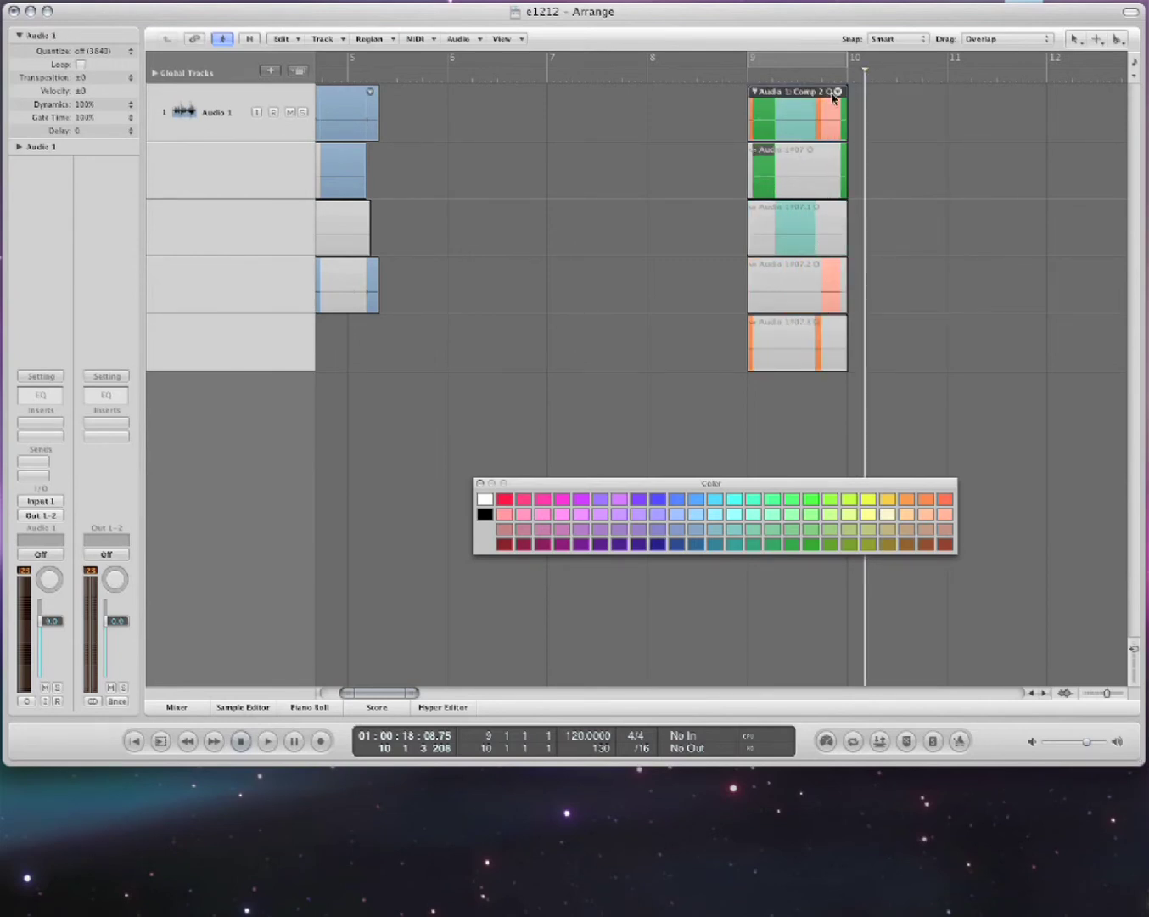
- Switch the bar 9 folder to Comp 1 and back to Comp 2 to compare them, and view the folder's options
{"action": "left_click", "coordinate": [837, 92]}
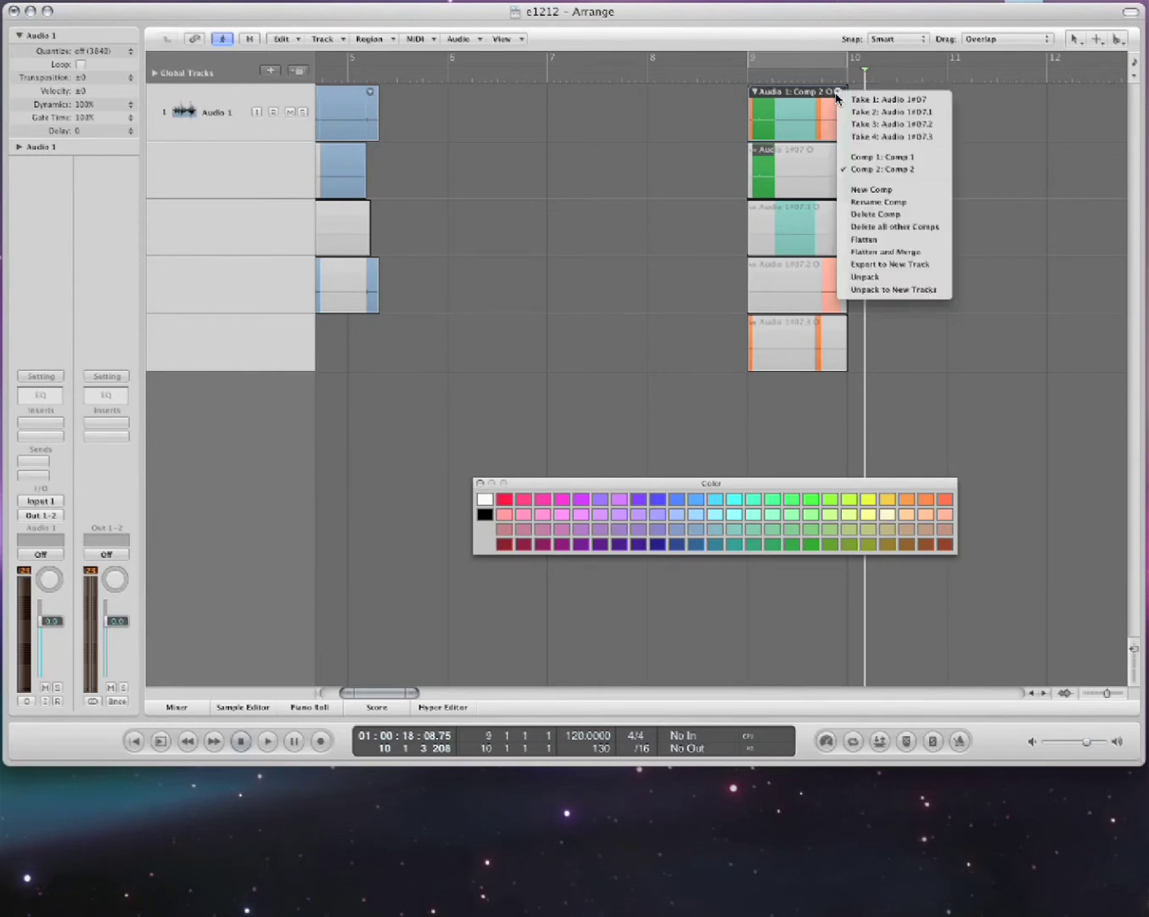
{"action": "key", "text": "Escape"}
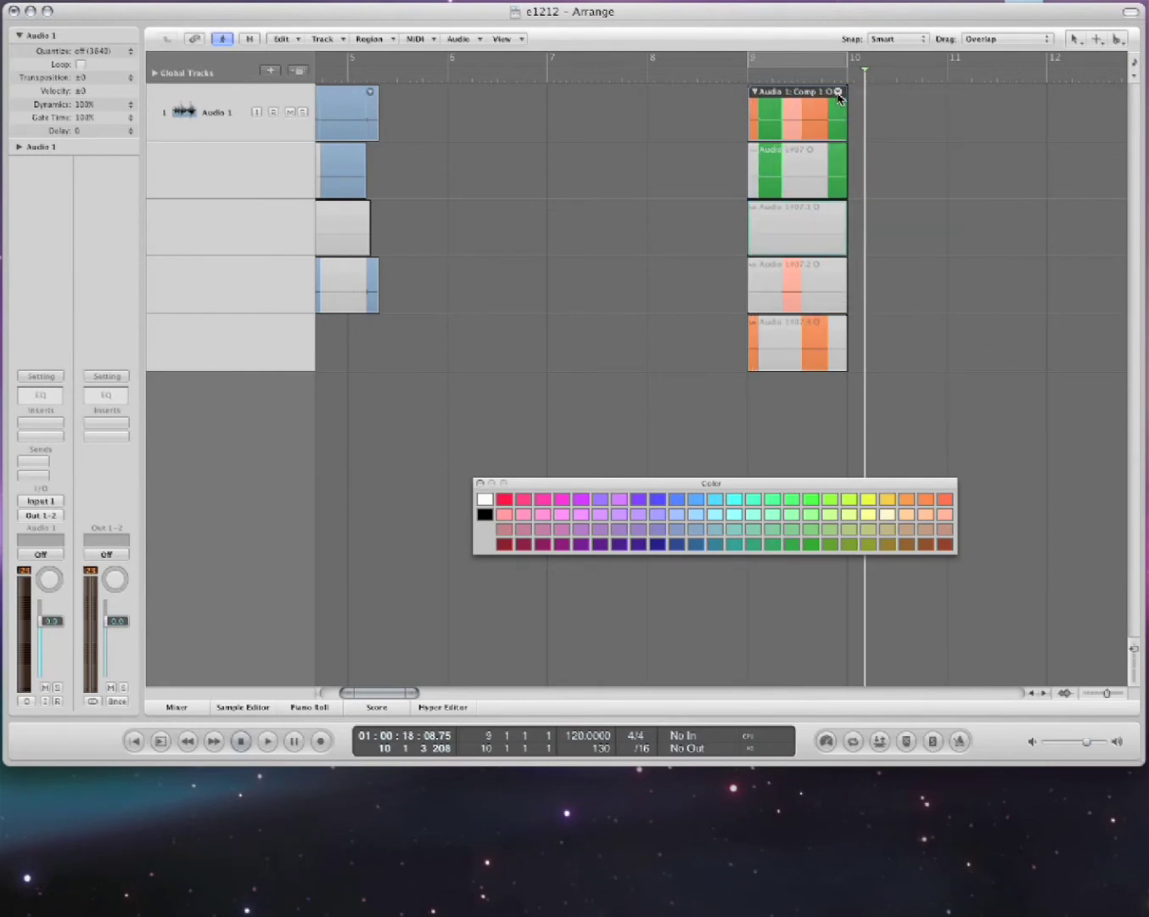
{"action": "left_click", "coordinate": [838, 91]}
{"action": "left_click", "coordinate": [866, 169]}
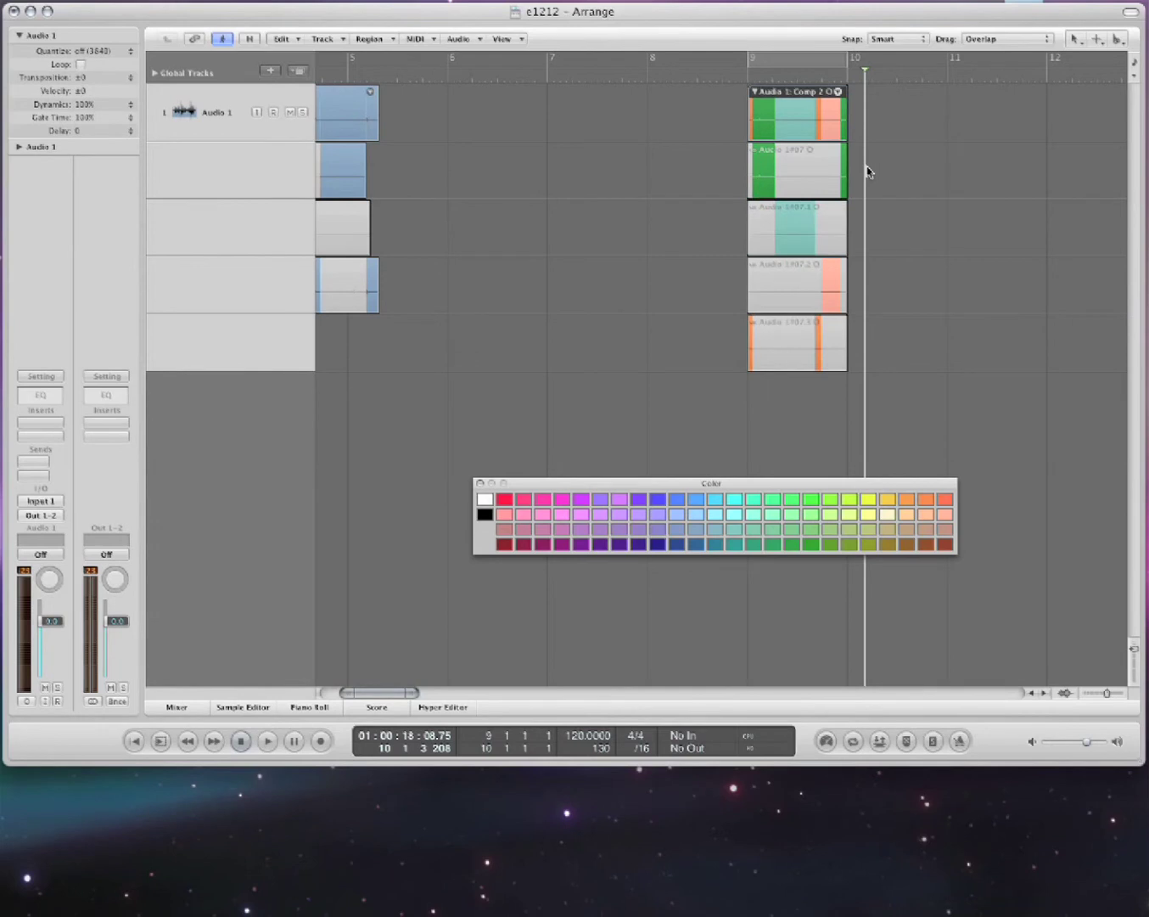
{"action": "left_click", "coordinate": [838, 92]}
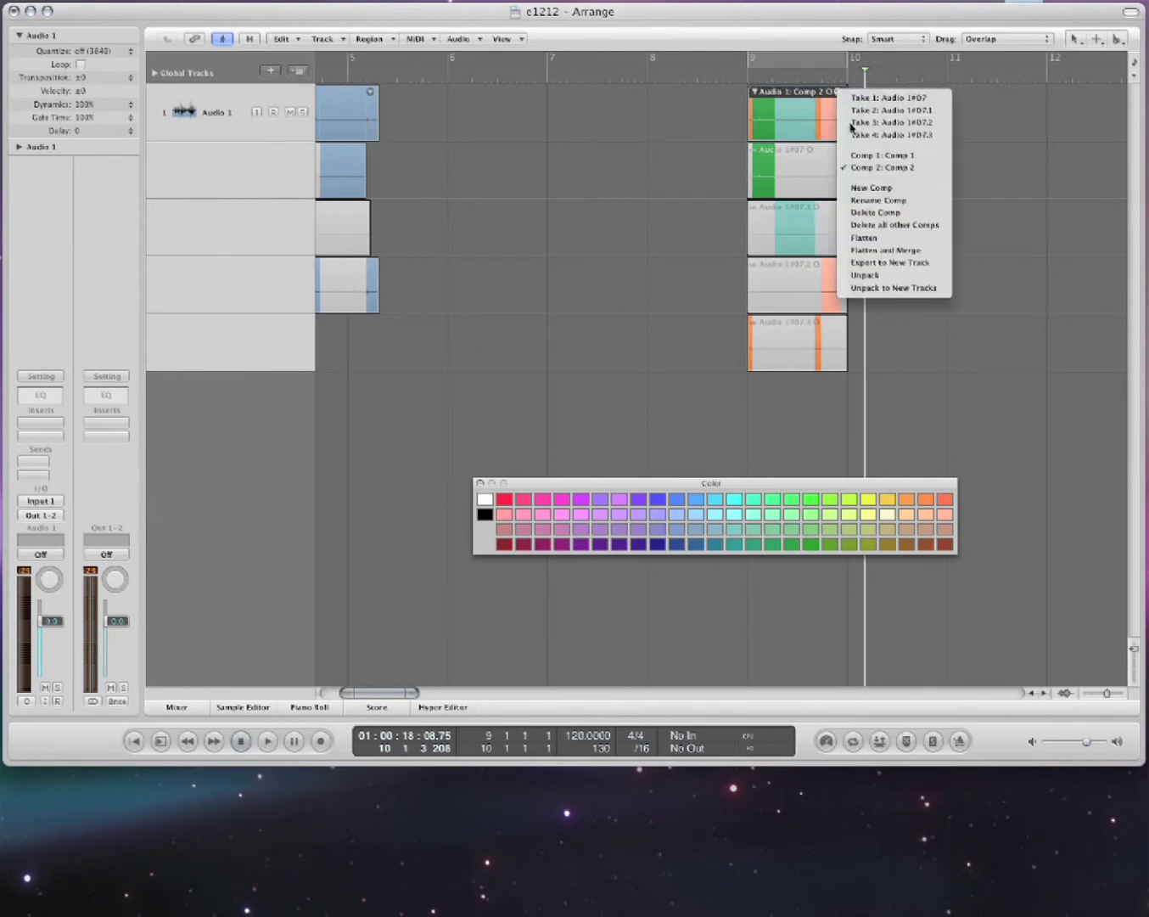
{"action": "left_click", "coordinate": [828, 104]}
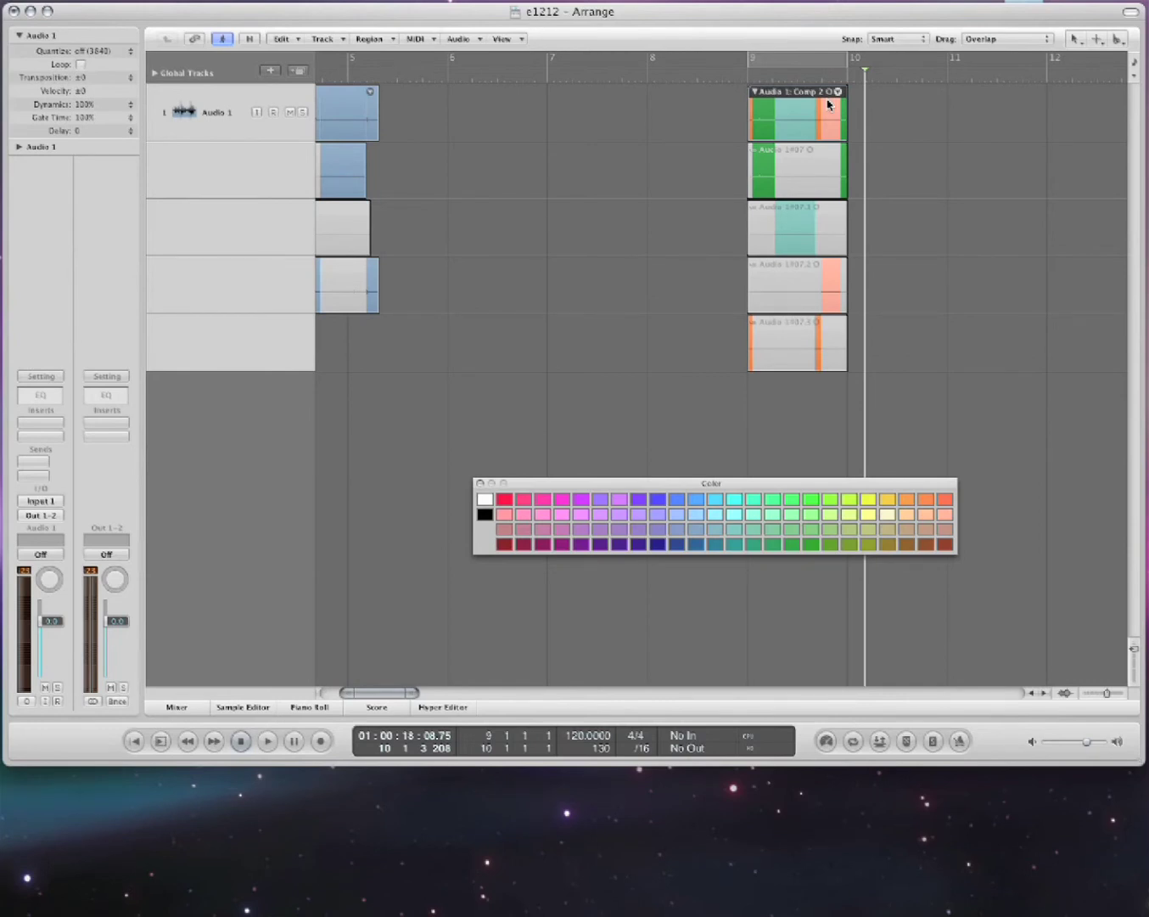
- Close the color palette and add a second audio track
{"action": "left_click", "coordinate": [718, 177]}
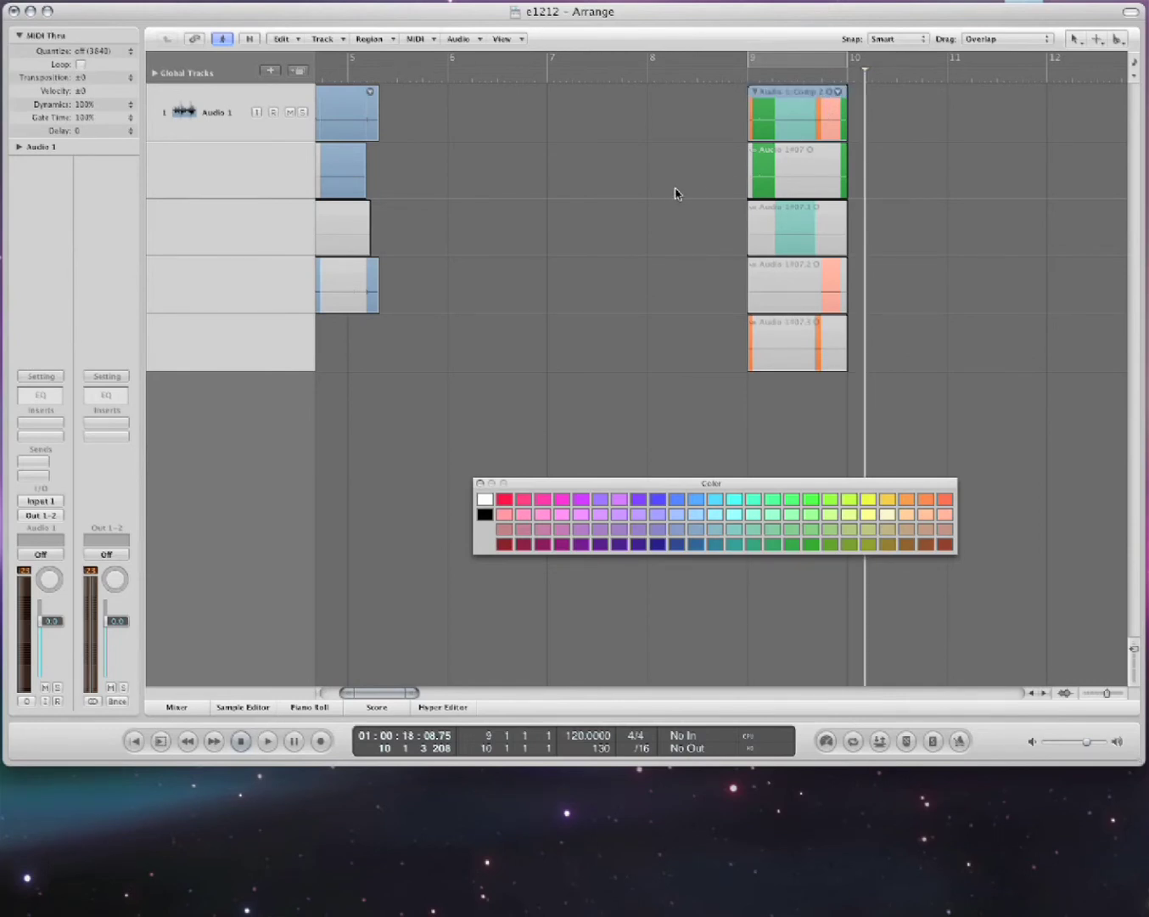
{"action": "left_click", "coordinate": [479, 483]}
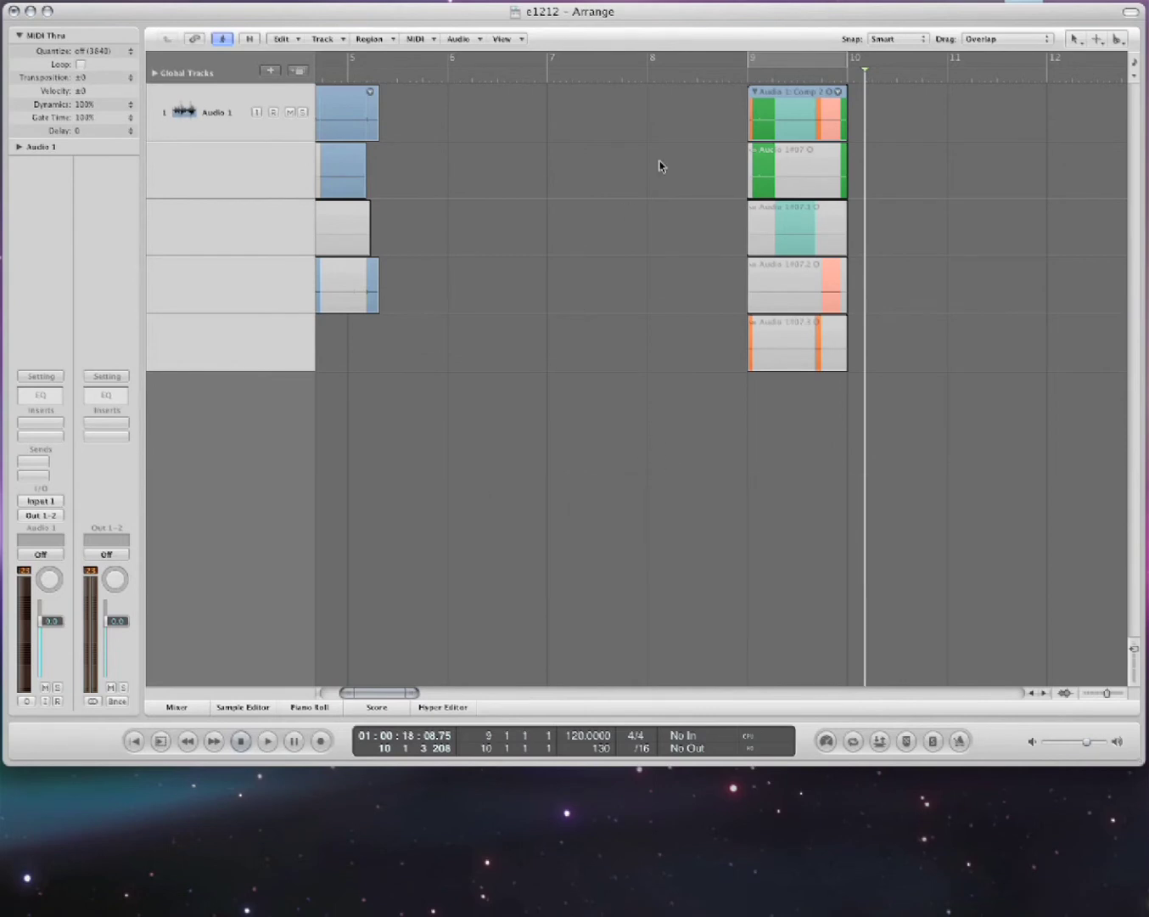
{"action": "double_click", "coordinate": [224, 474]}
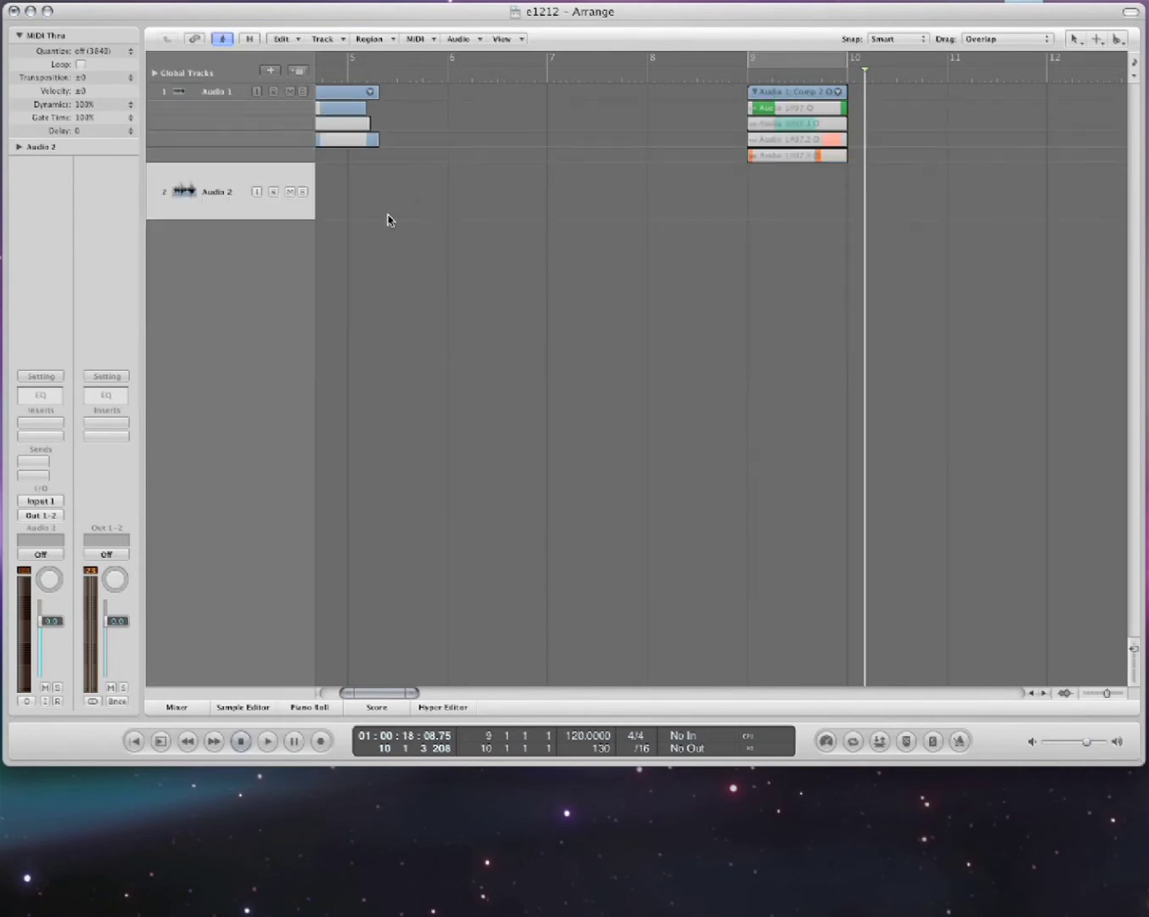
- Fold up the take folder at bar 9 on the first audio track
{"action": "left_click", "coordinate": [755, 91]}
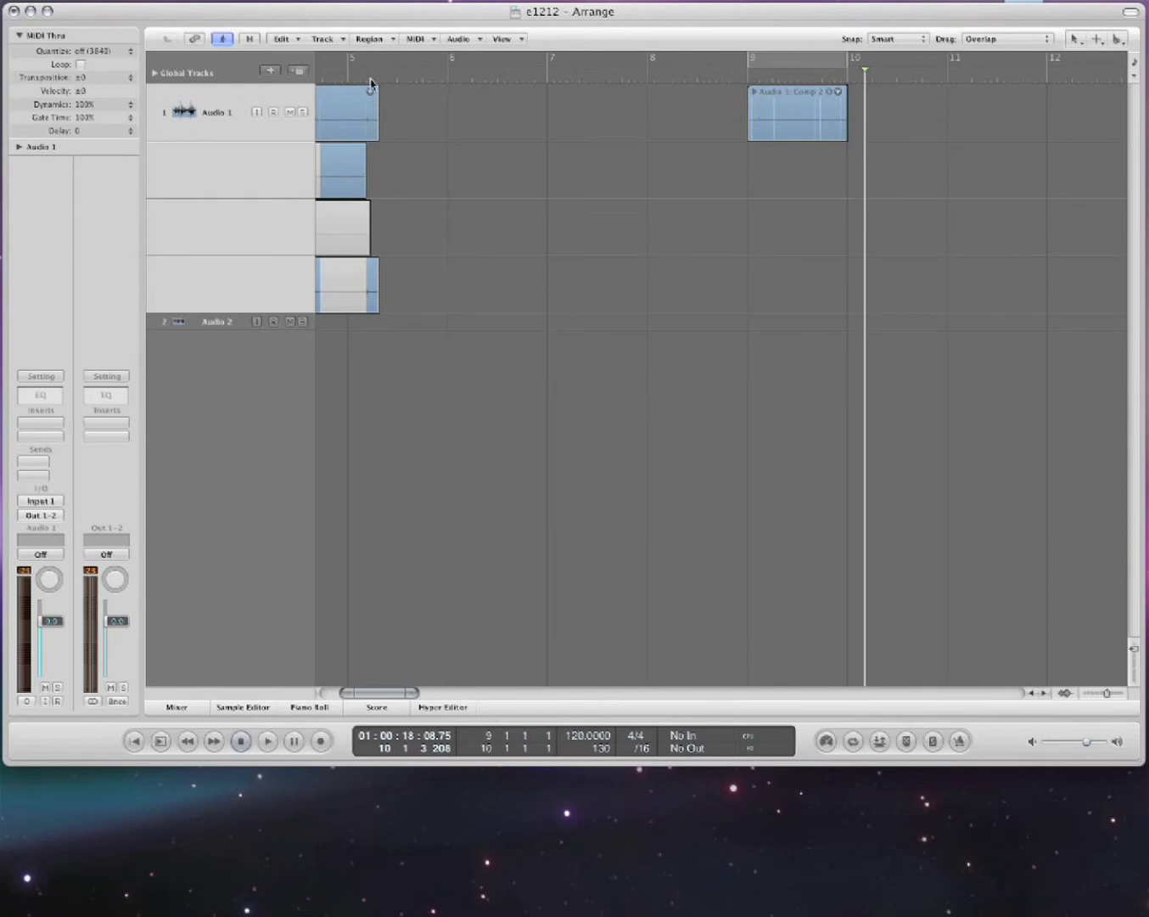
{"action": "scroll", "coordinate": [560, 214], "scroll_direction": "left", "scroll_amount": 10}
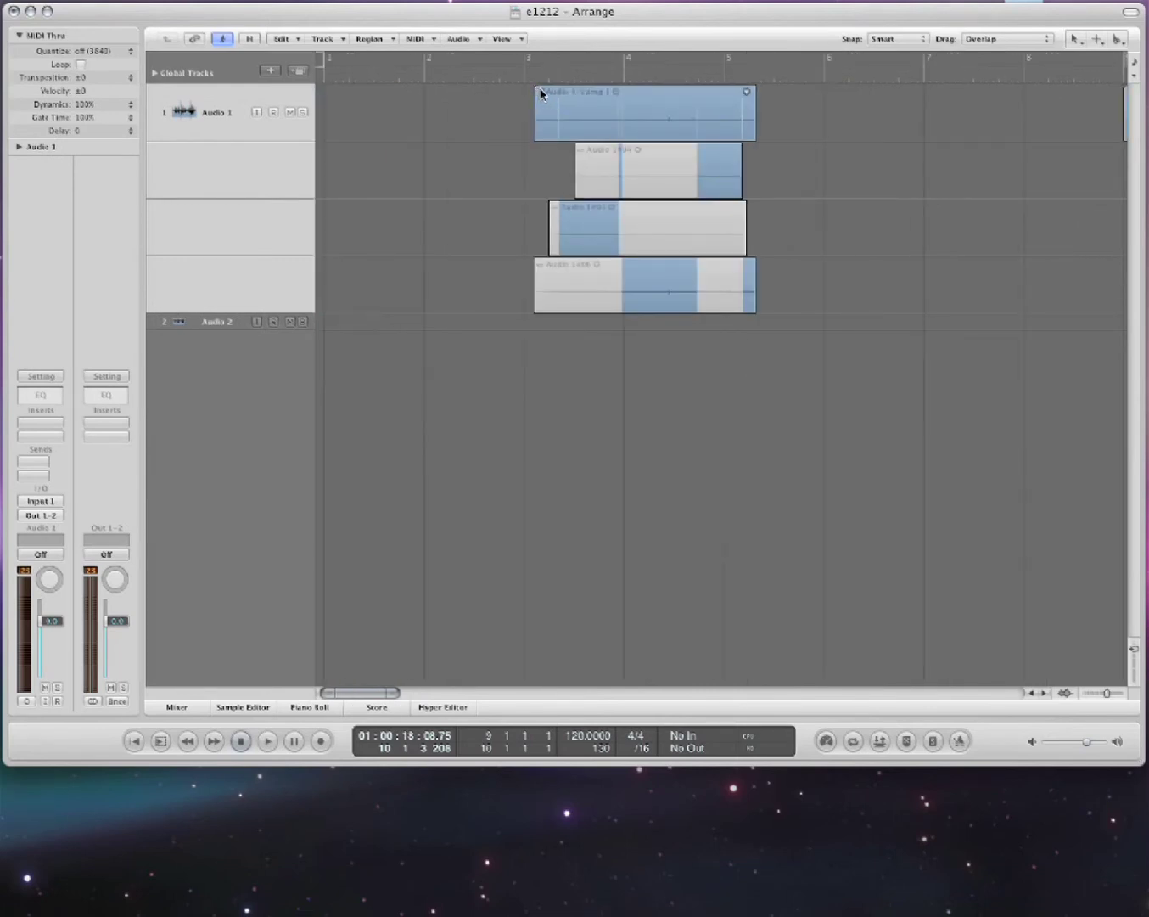
- Fold up the take folder at bar 3 and add one software instrument track
{"action": "left_click", "coordinate": [536, 91]}
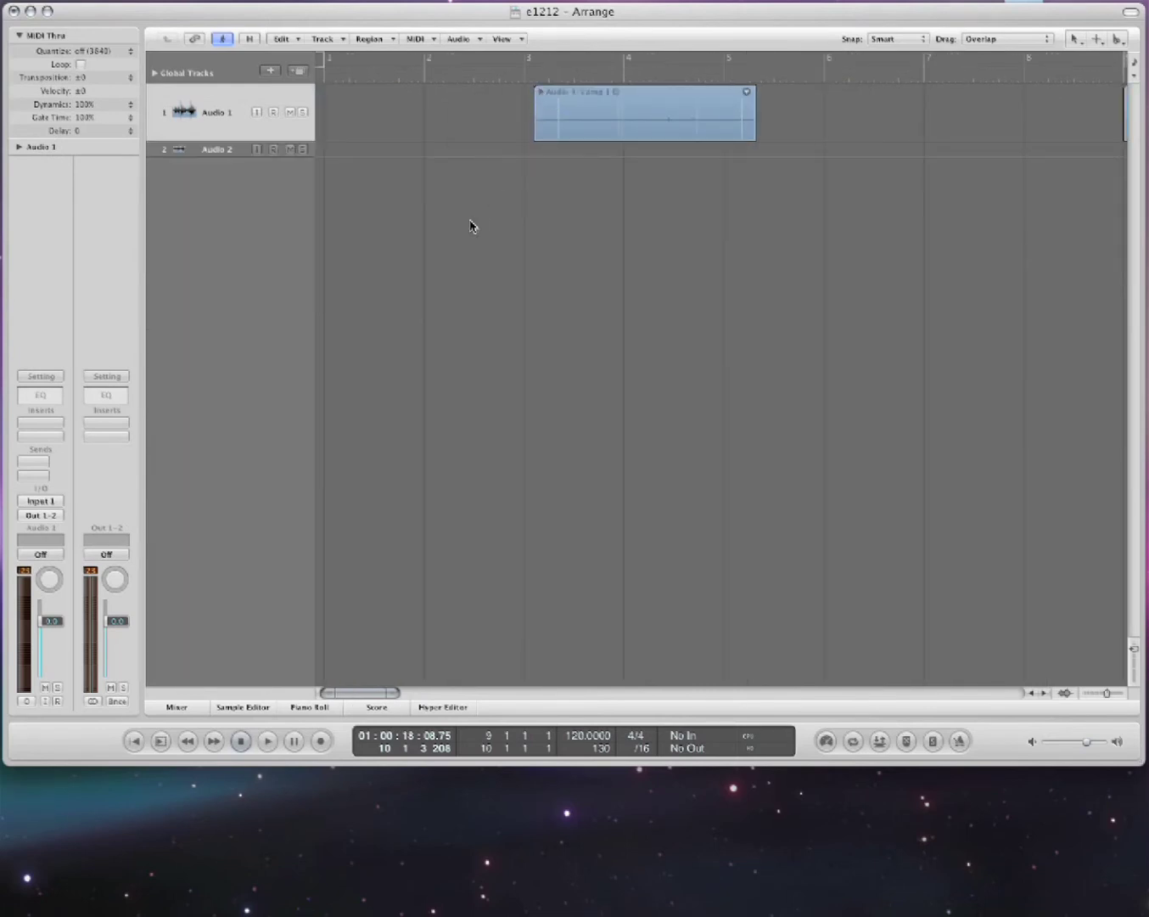
{"action": "left_click", "coordinate": [270, 71]}
{"action": "left_click", "coordinate": [531, 87]}
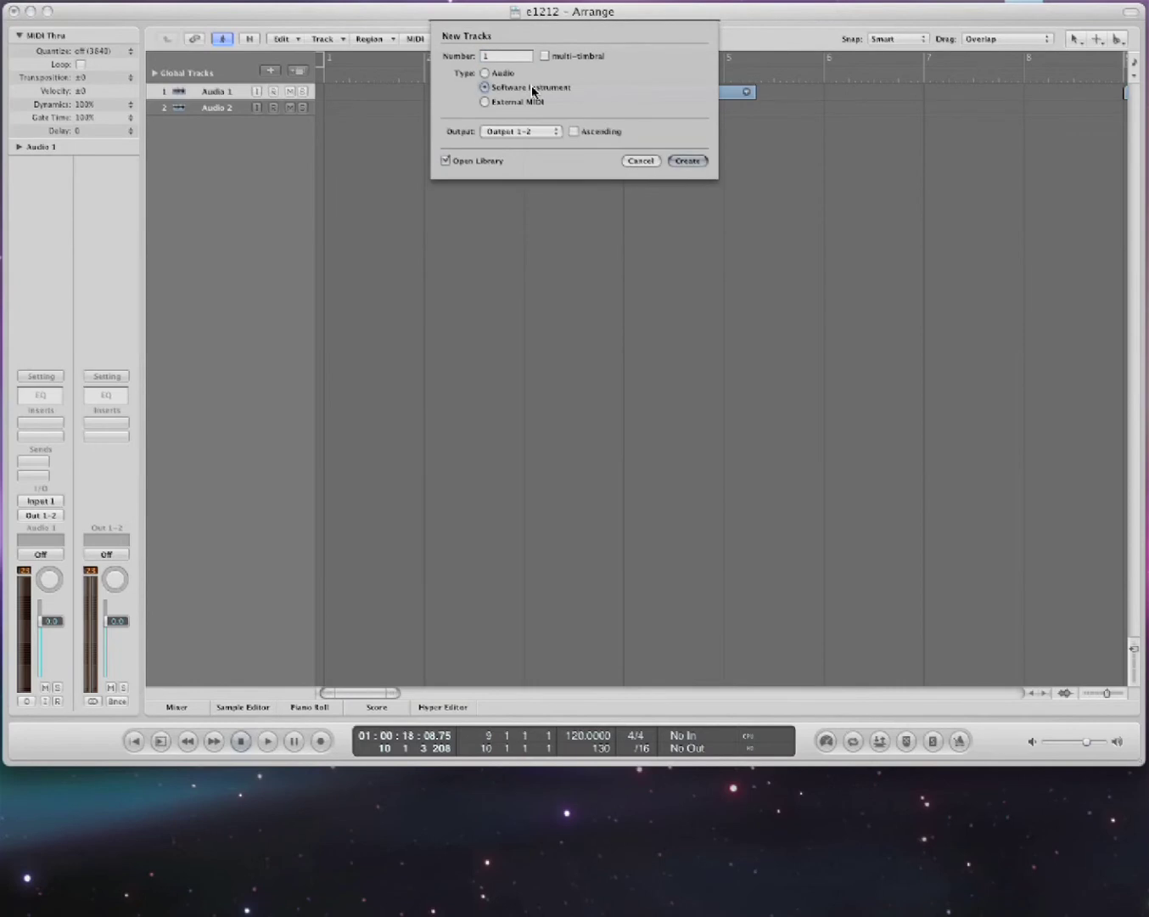
{"action": "key", "text": "Return"}
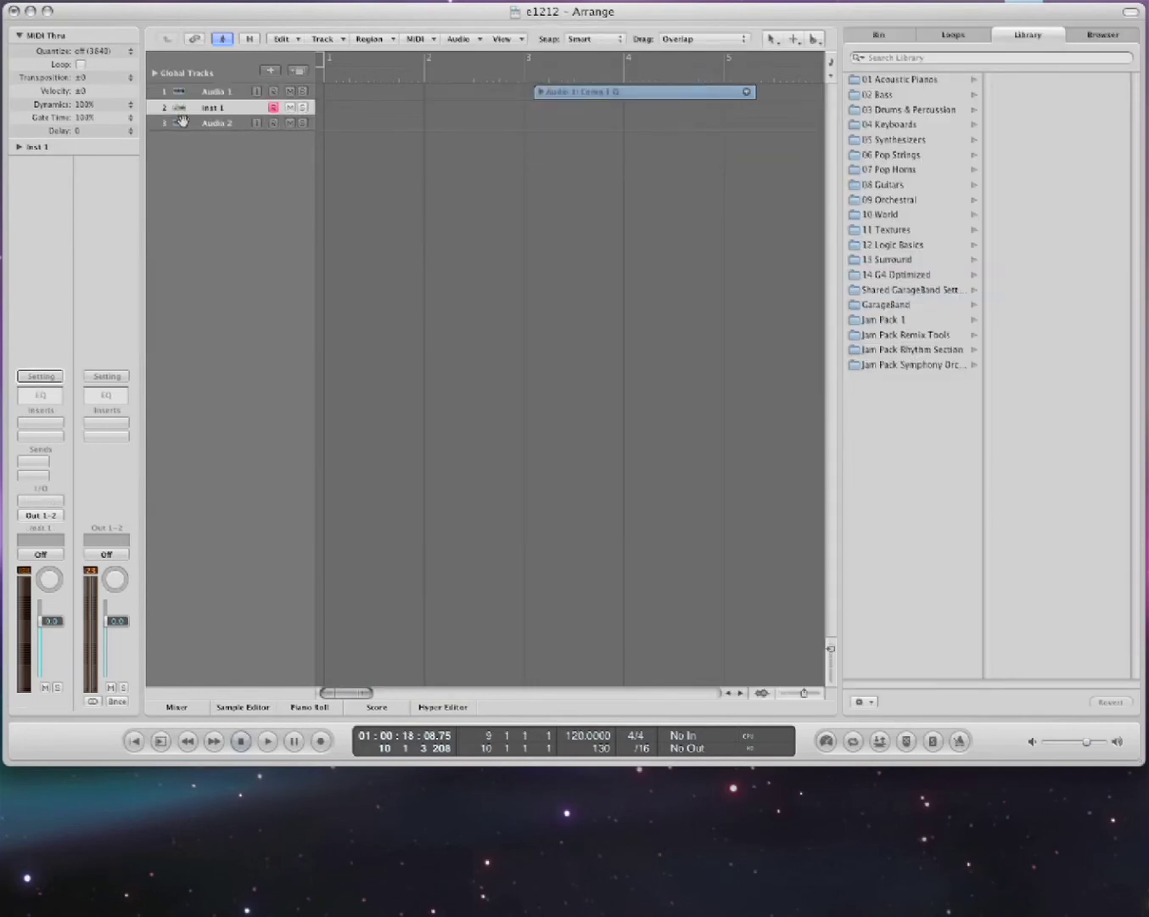
- Delete the Audio 2 track and load the Bosendorfer Piano Club setting on the instrument track, closing the Library
{"action": "left_click", "coordinate": [181, 122]}
{"action": "key", "text": "super+BackSpace"}
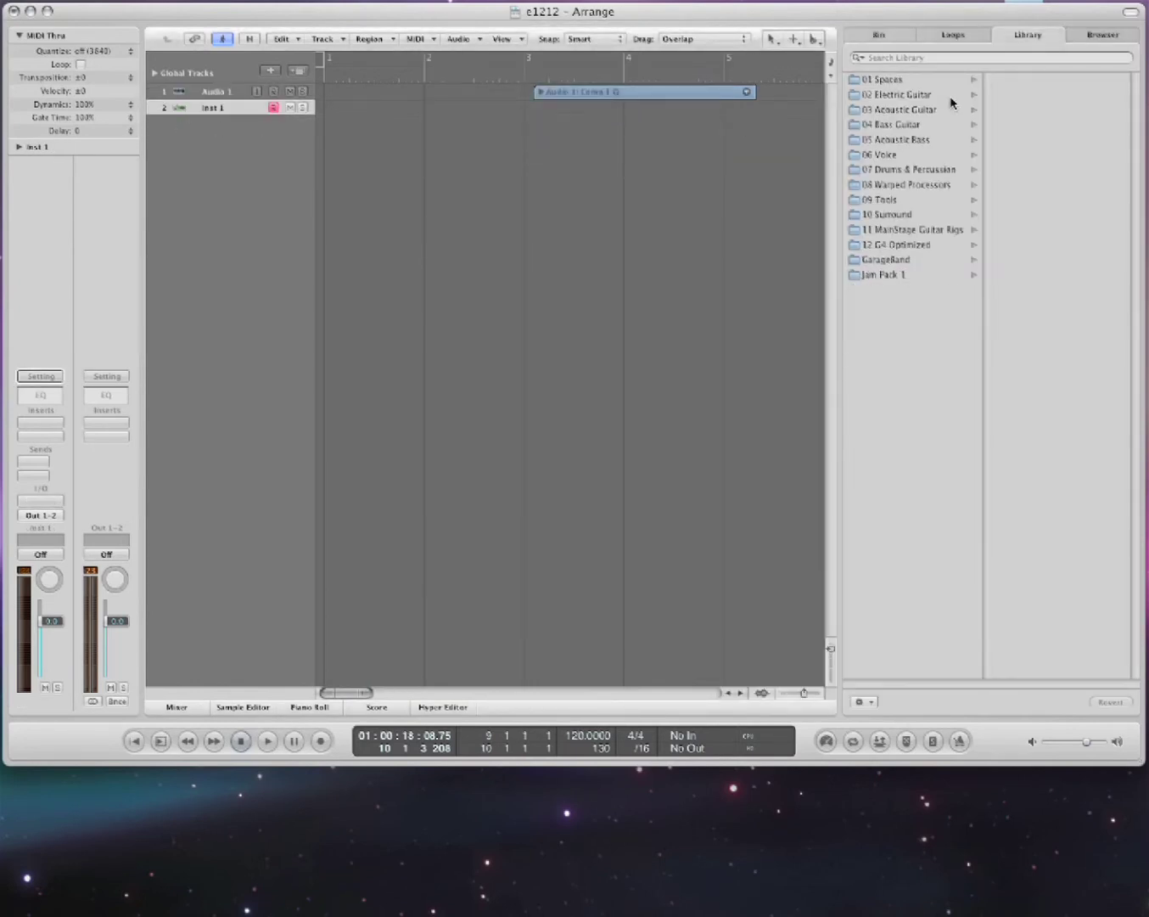
{"action": "left_click", "coordinate": [901, 80]}
{"action": "left_click", "coordinate": [1062, 79]}
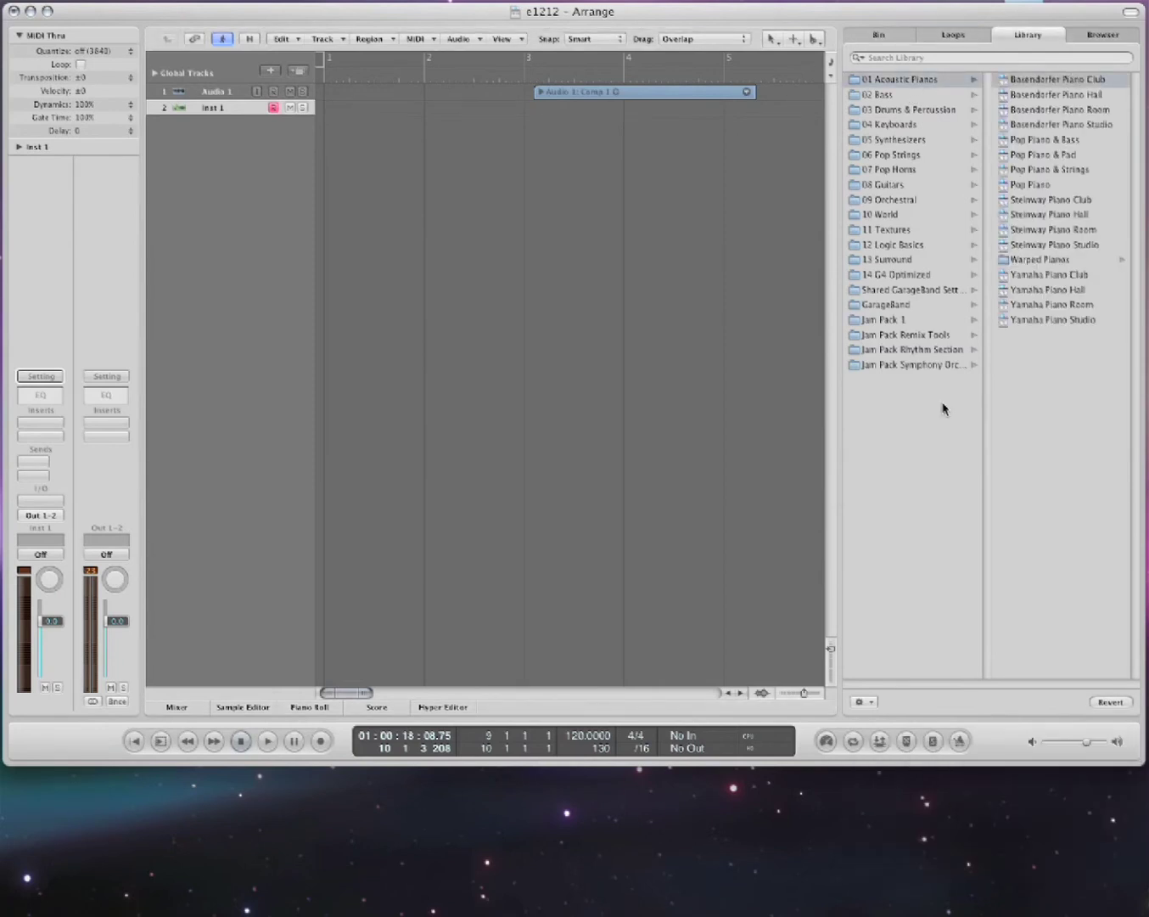
{"action": "key", "text": "y"}
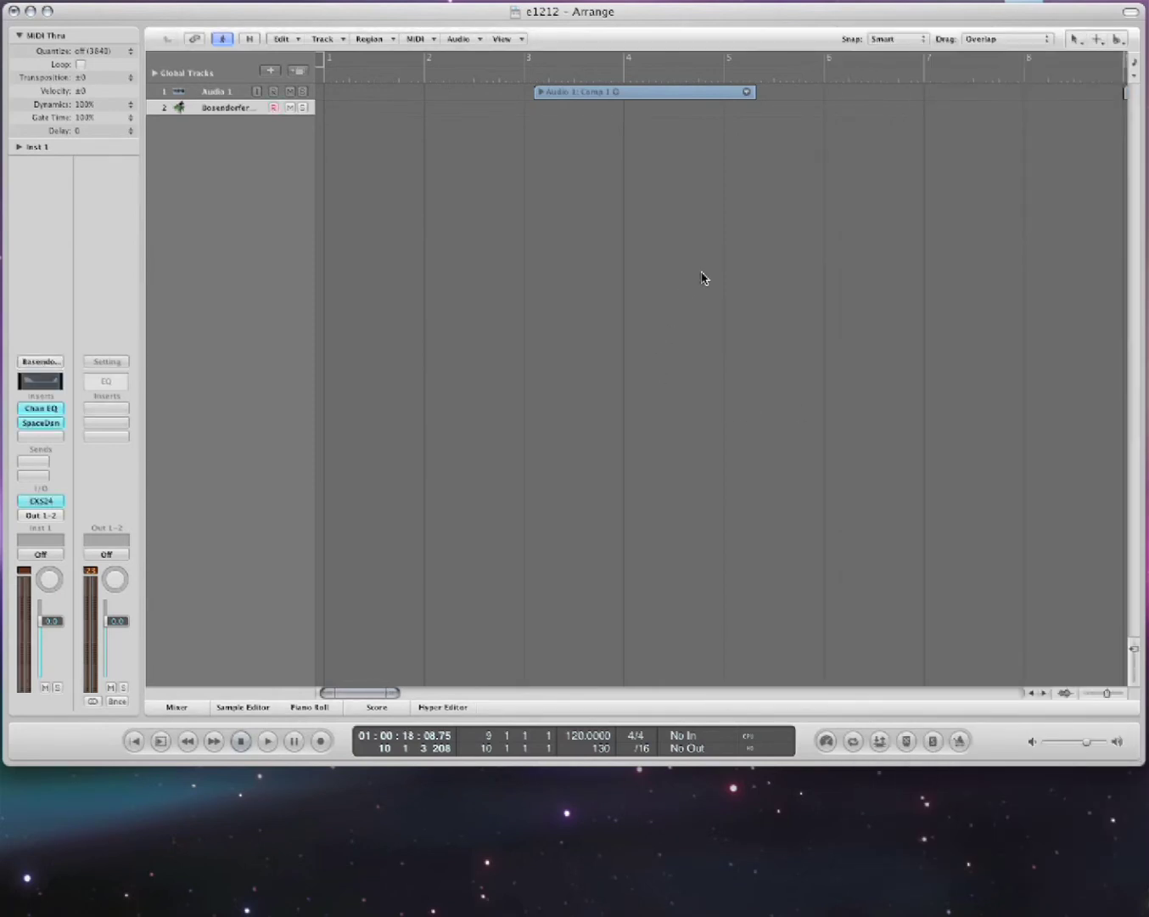
- Record a MIDI region on the piano track from bar 11 to about bar 13, and deselect it
{"action": "key", "text": "ctrl+Left"}
{"action": "key", "text": "ctrl+Left"}
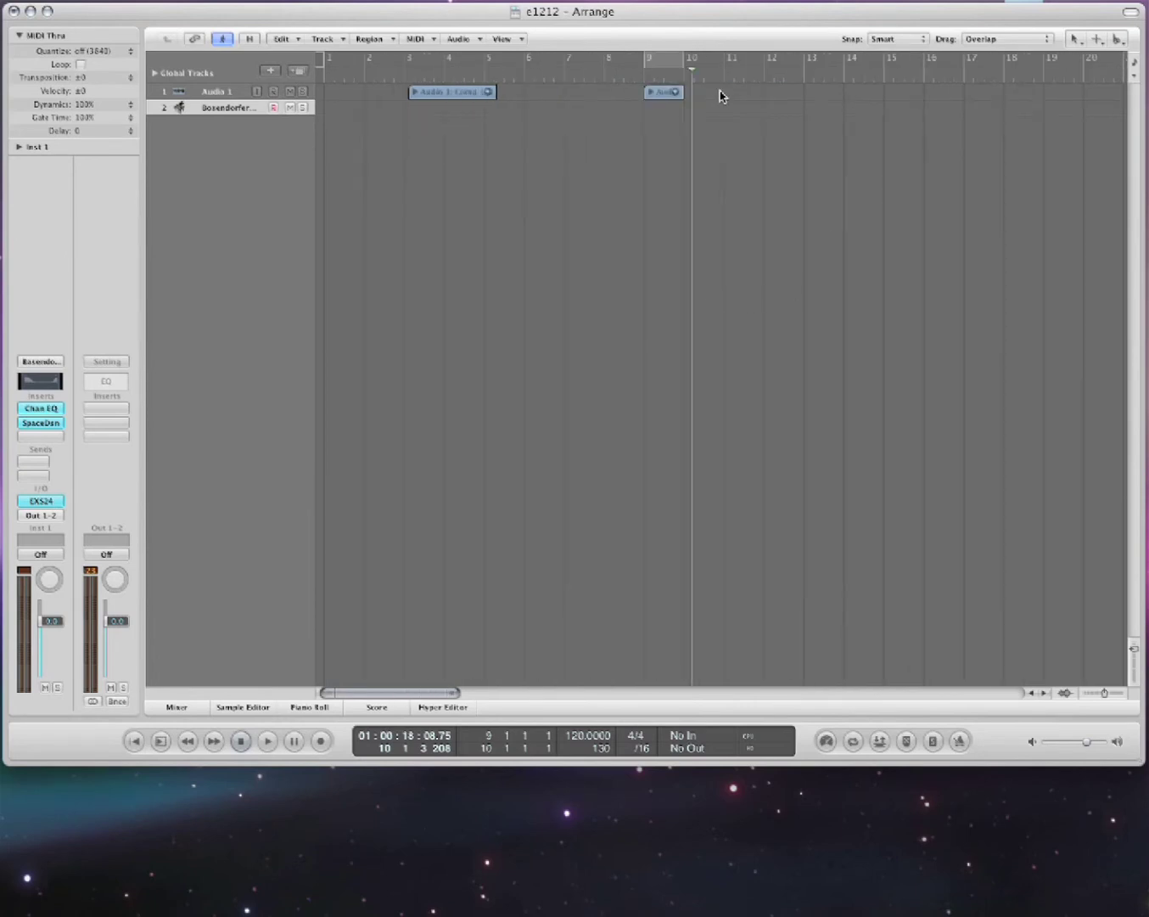
{"action": "key", "text": "r"}
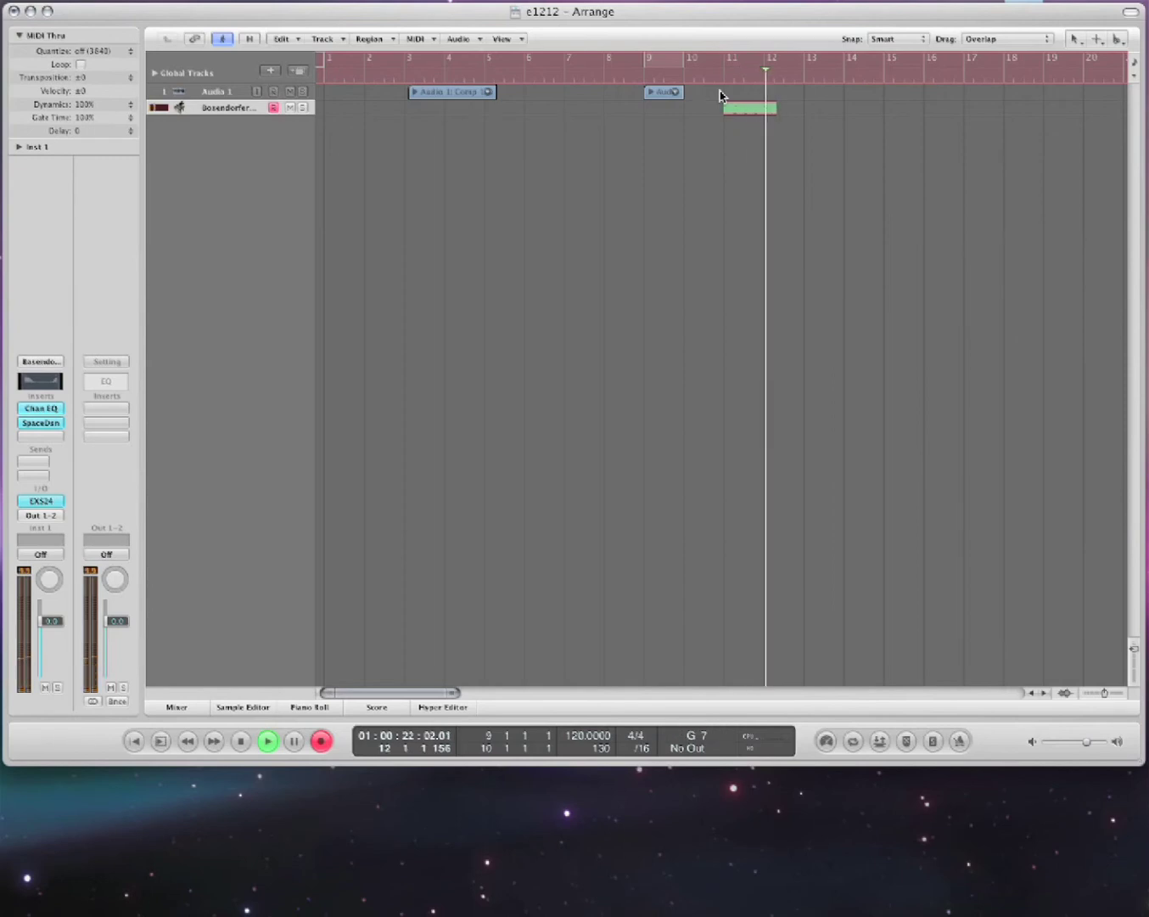
{"action": "key", "text": "space"}
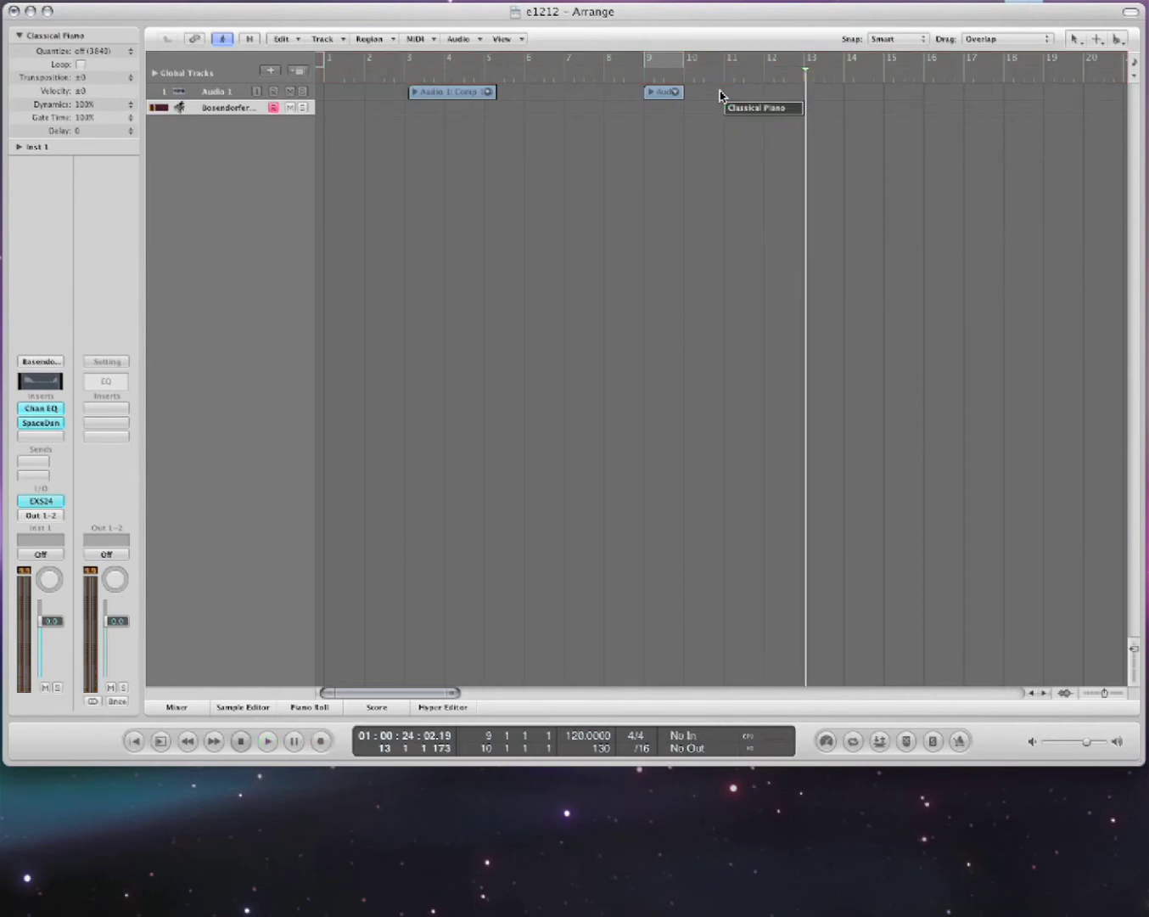
{"action": "left_click", "coordinate": [735, 255]}
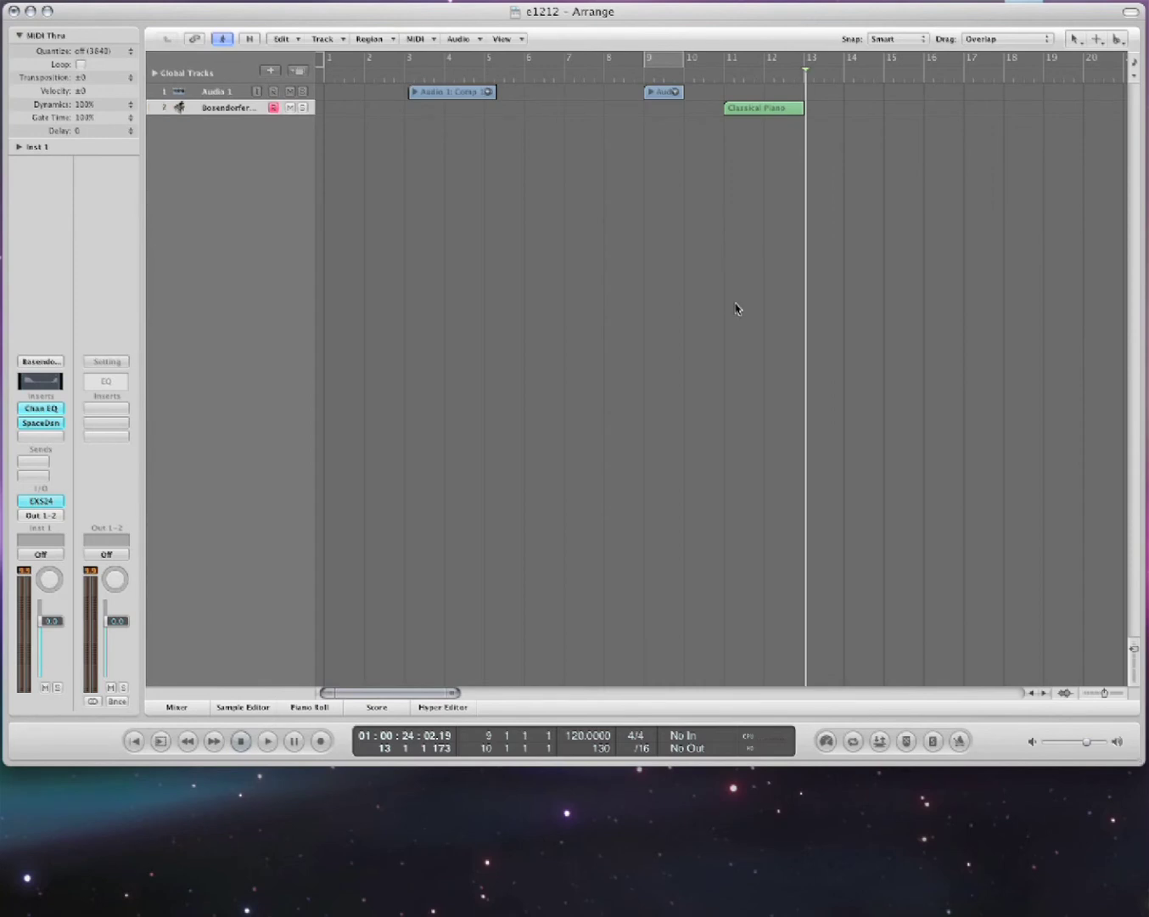
- Set overlapping MIDI recordings to Create take folders in the project's recording settings, and close the settings
{"action": "left_click", "coordinate": [9, 0]}
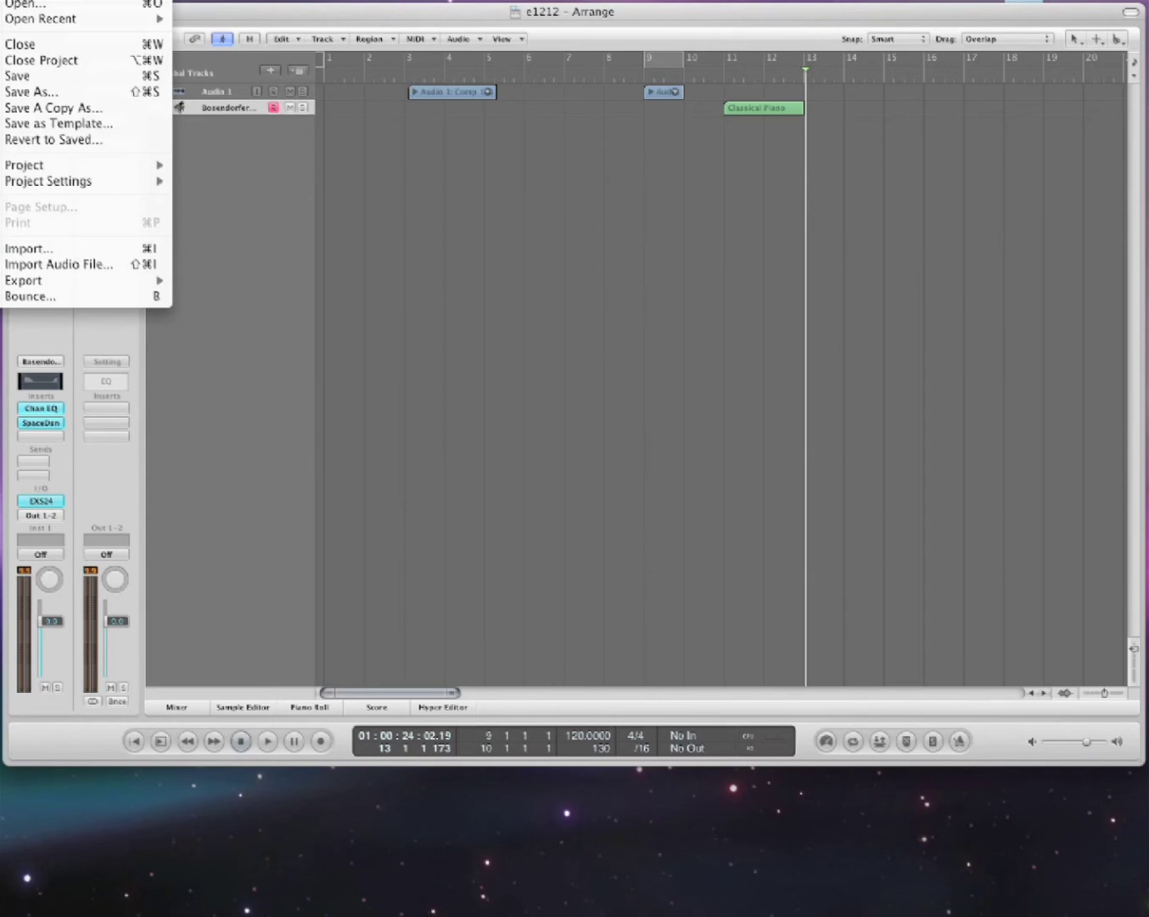
{"action": "mouse_move", "coordinate": [45, 190]}
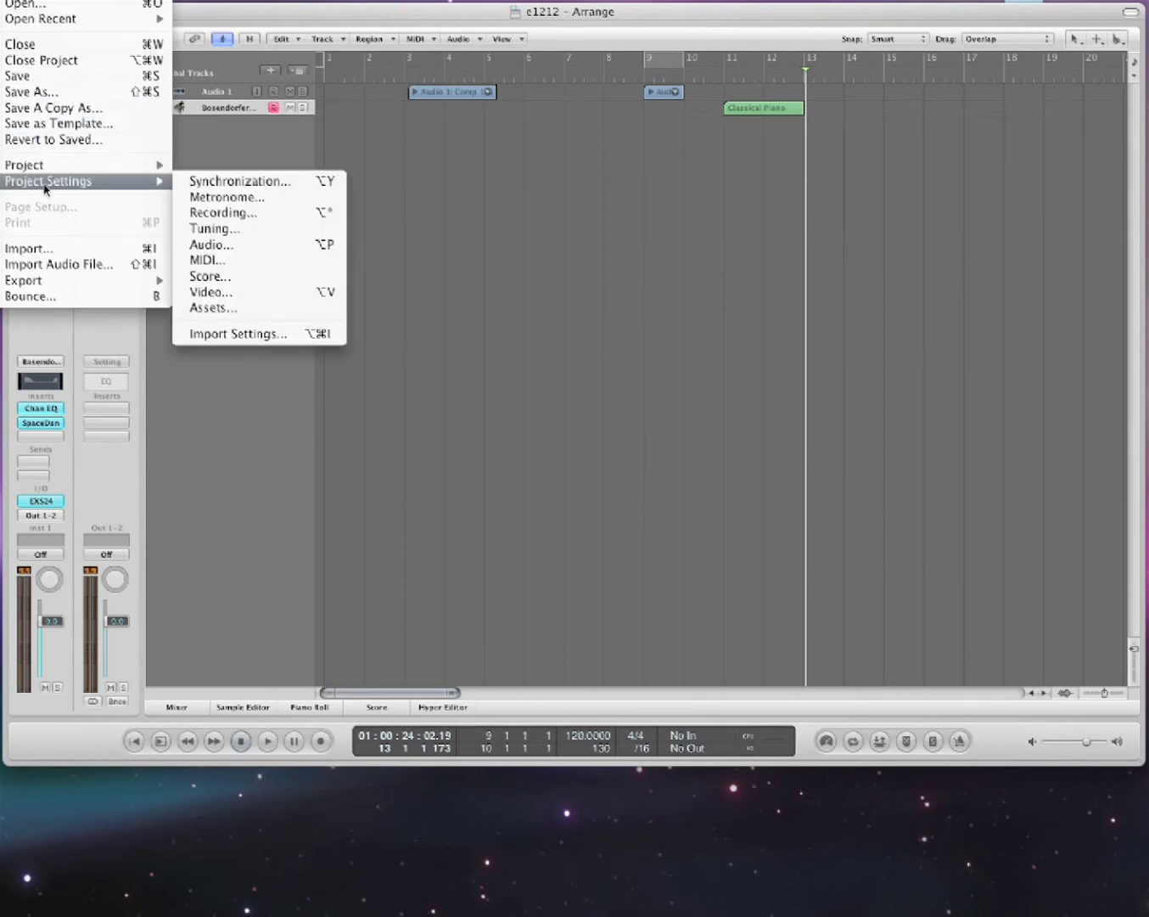
{"action": "left_click", "coordinate": [290, 213]}
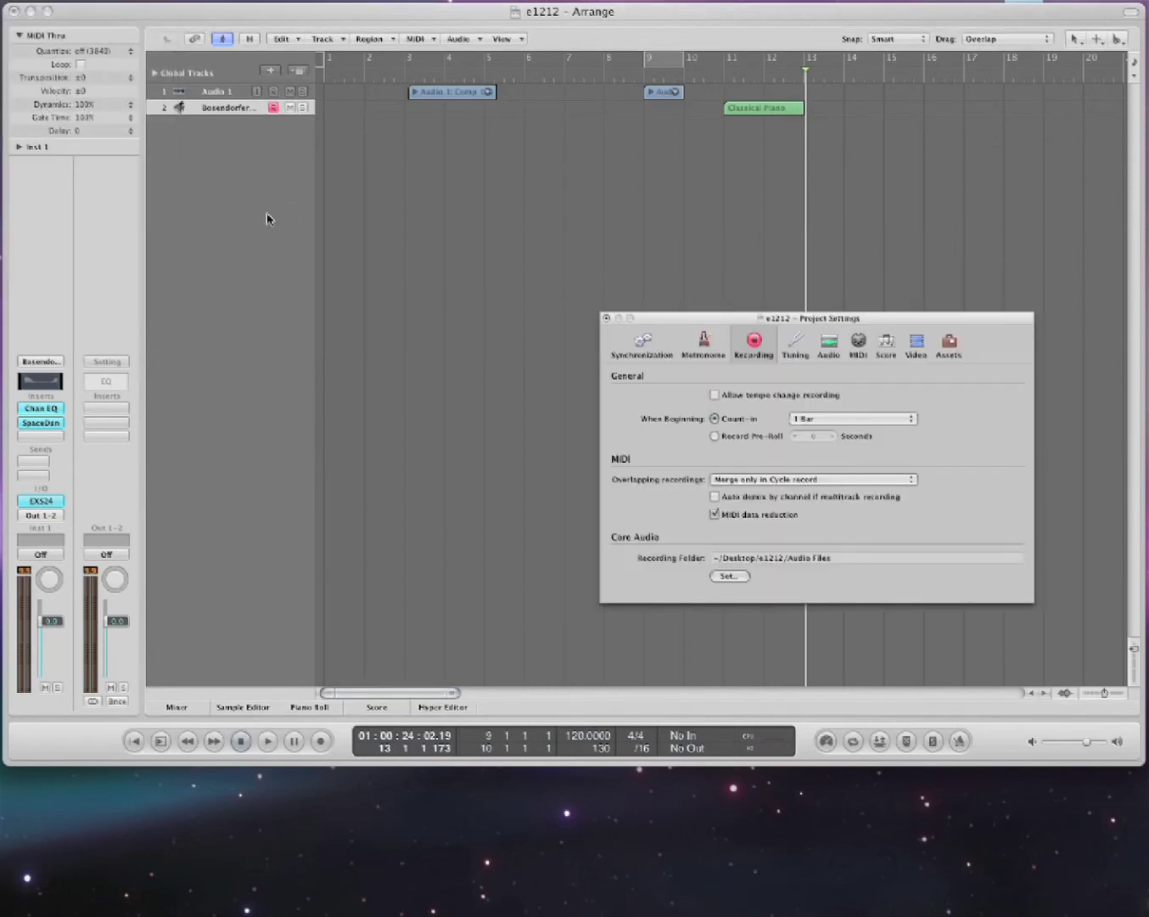
{"action": "left_click", "coordinate": [756, 480]}
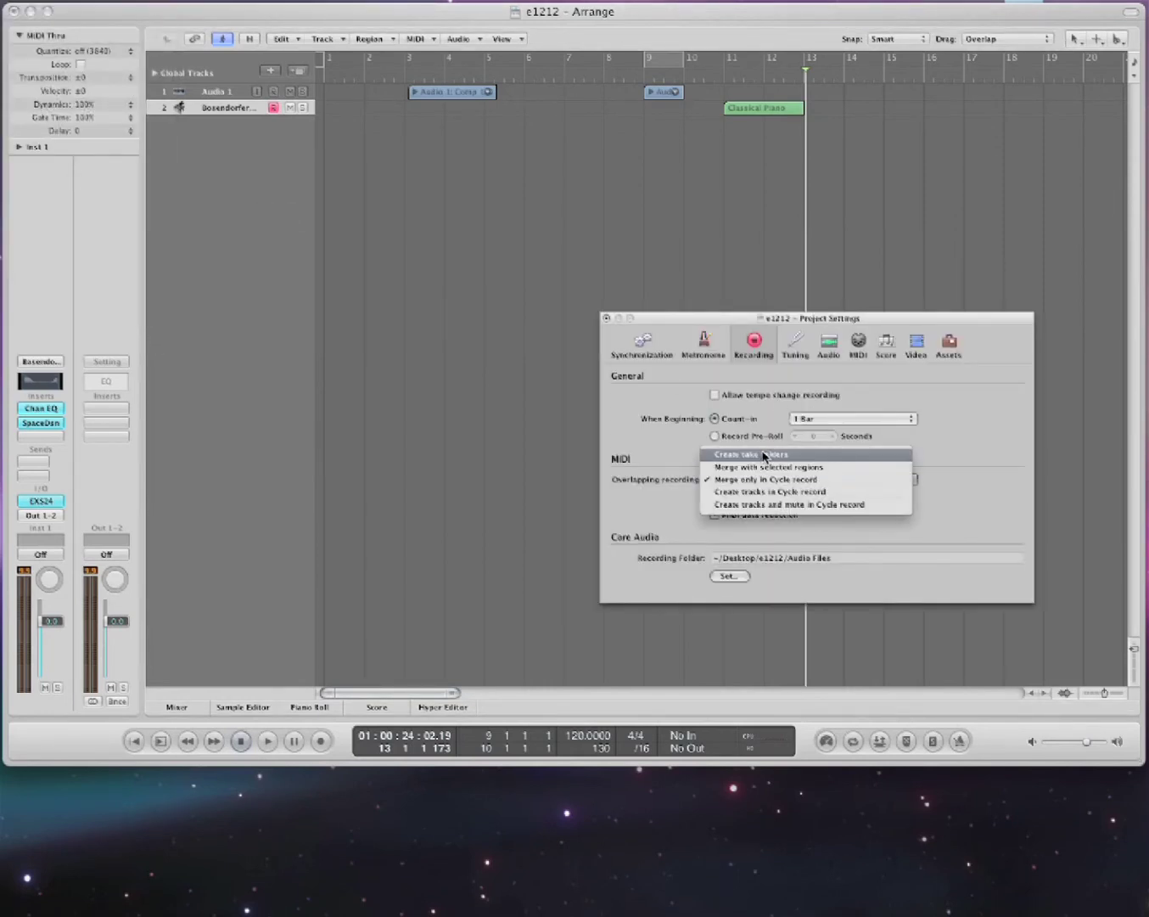
{"action": "left_click", "coordinate": [766, 457]}
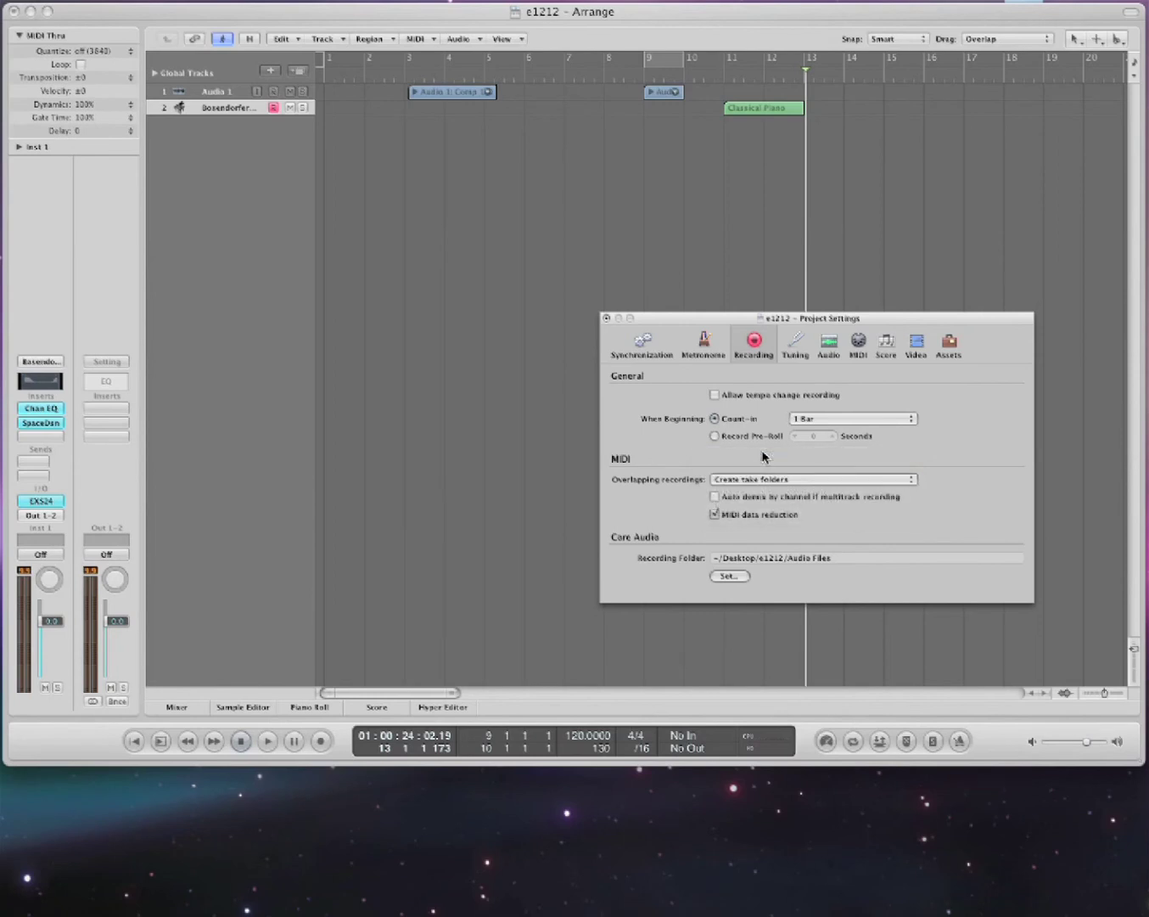
{"action": "left_click", "coordinate": [607, 318]}
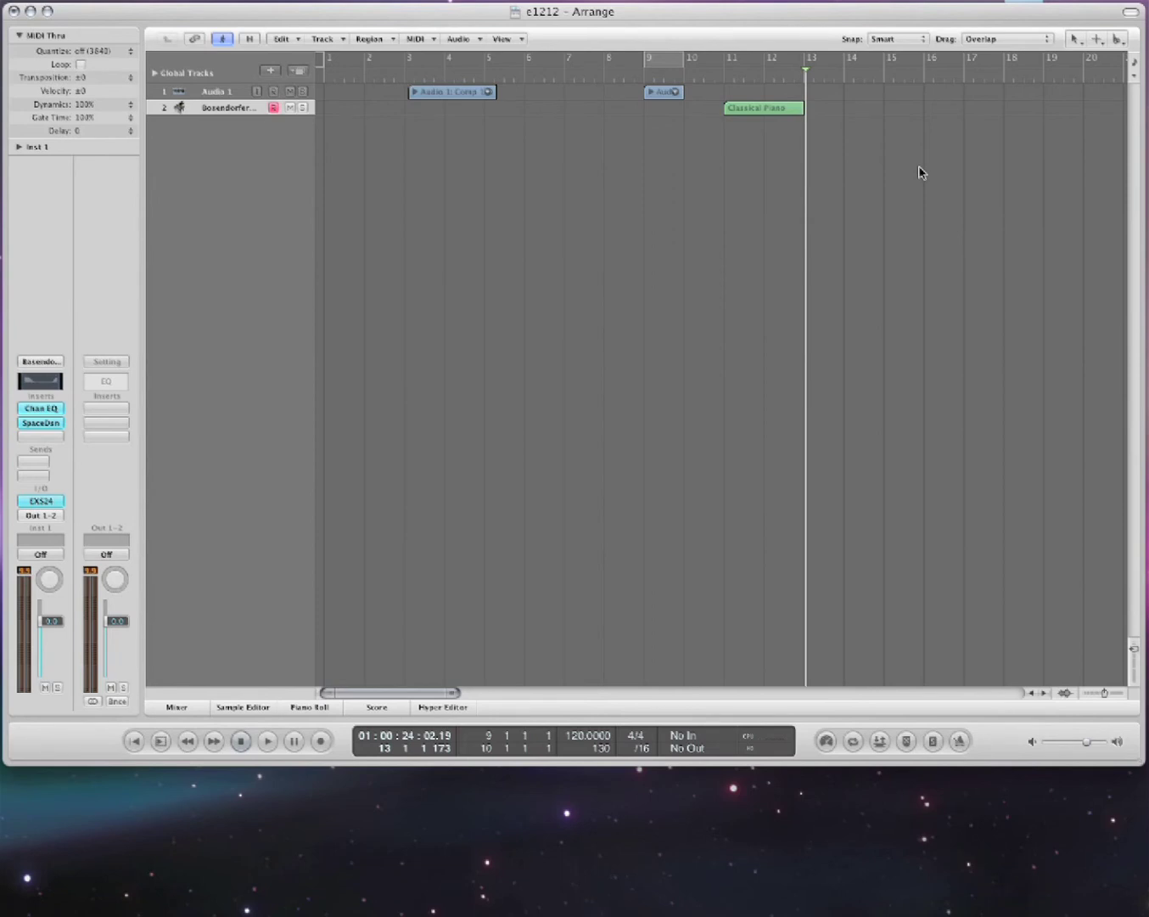
- Record two more takes over the MIDI region at bar 11, extending the last one to about bar 14
{"action": "key", "text": "r"}
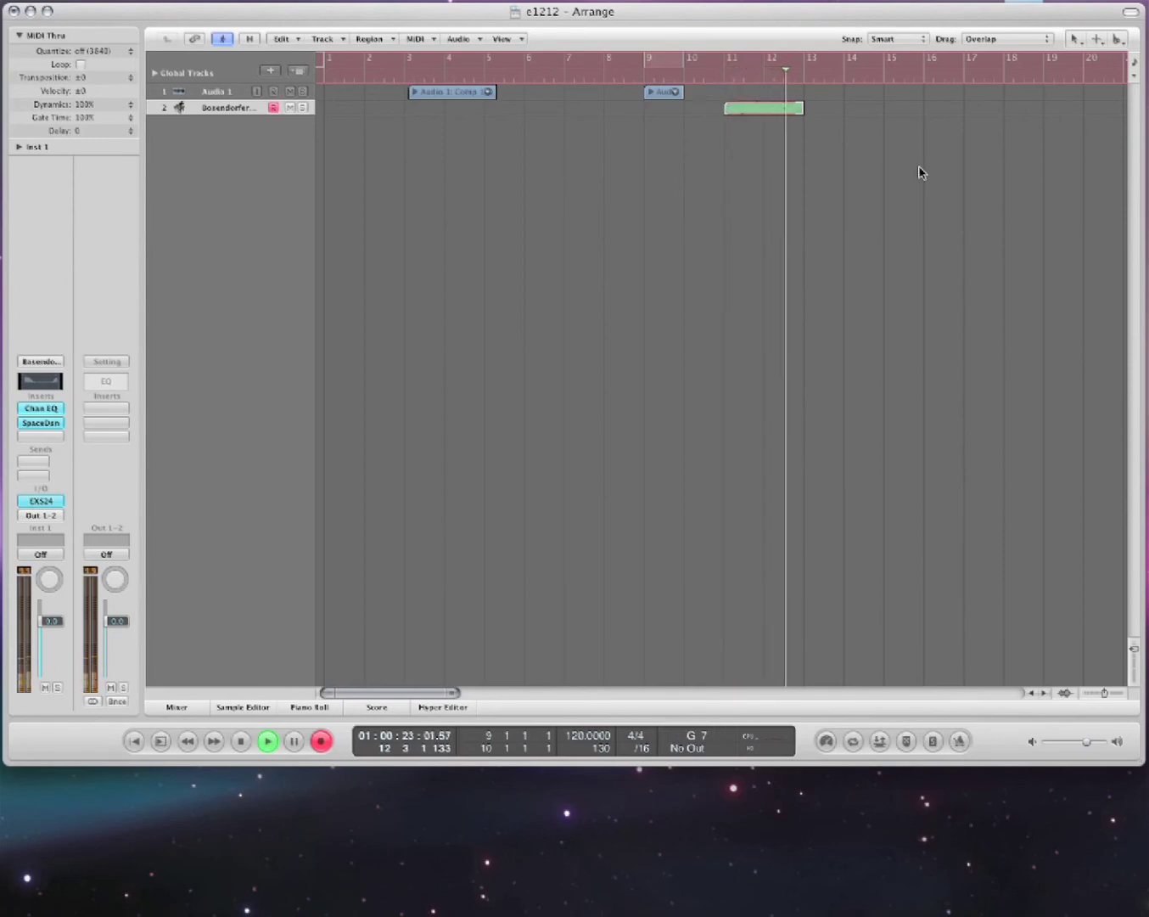
{"action": "key", "text": "space"}
{"action": "key", "text": "space"}
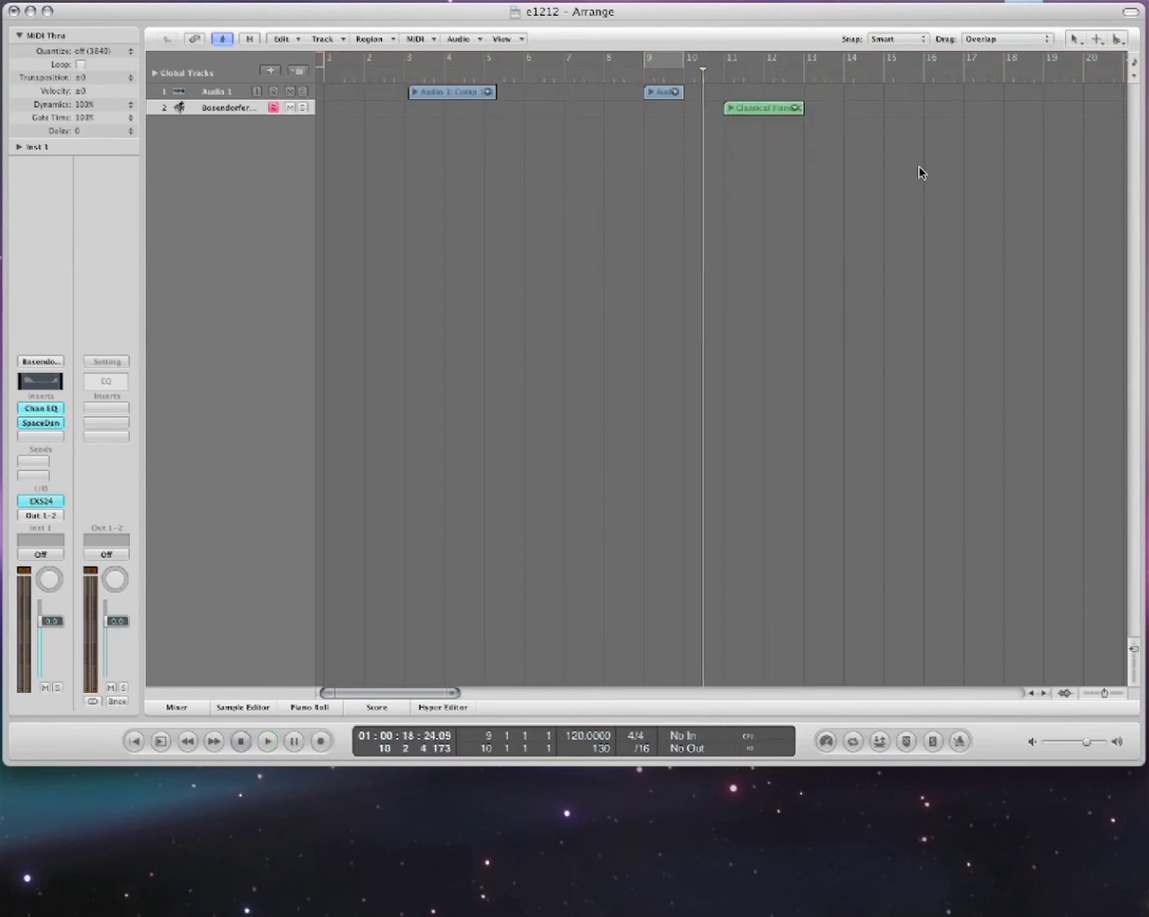
{"action": "key", "text": "comma"}
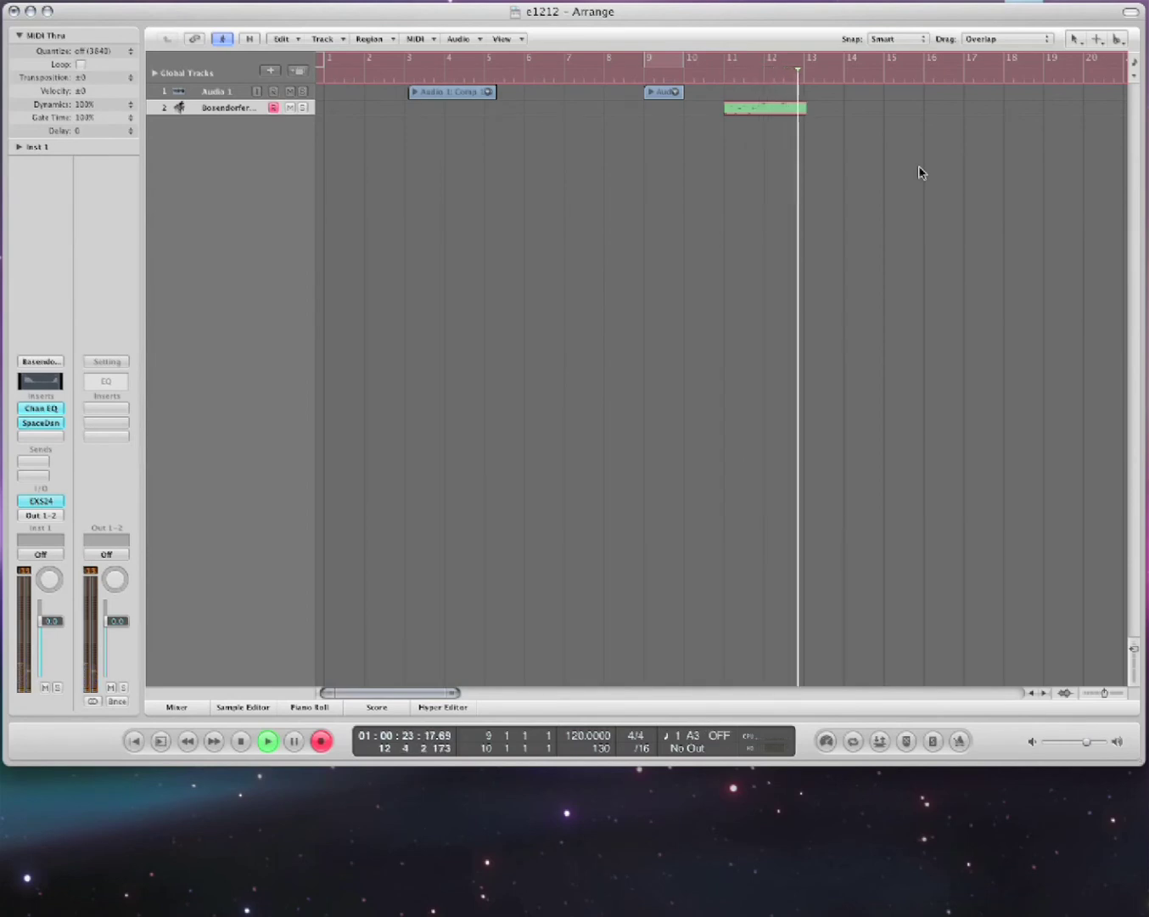
{"action": "key", "text": "space"}
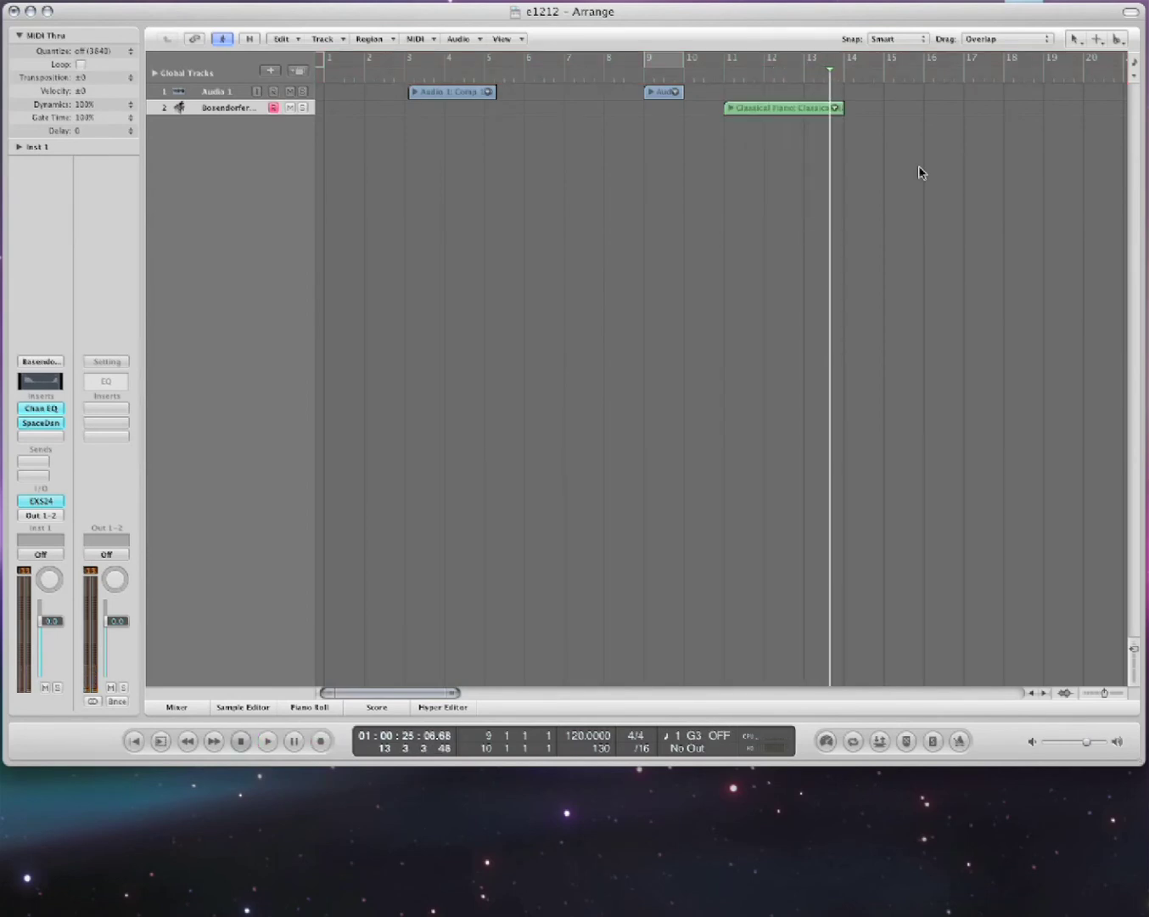
- Unfold the piano take folder, switch between its three takes ending on the second, and enlarge the tracks vertically
{"action": "left_click", "coordinate": [728, 108]}
{"action": "left_click", "coordinate": [740, 180]}
{"action": "left_click", "coordinate": [753, 138]}
{"action": "left_click", "coordinate": [753, 126]}
{"action": "left_click", "coordinate": [757, 156]}
{"action": "left_click", "coordinate": [755, 140]}
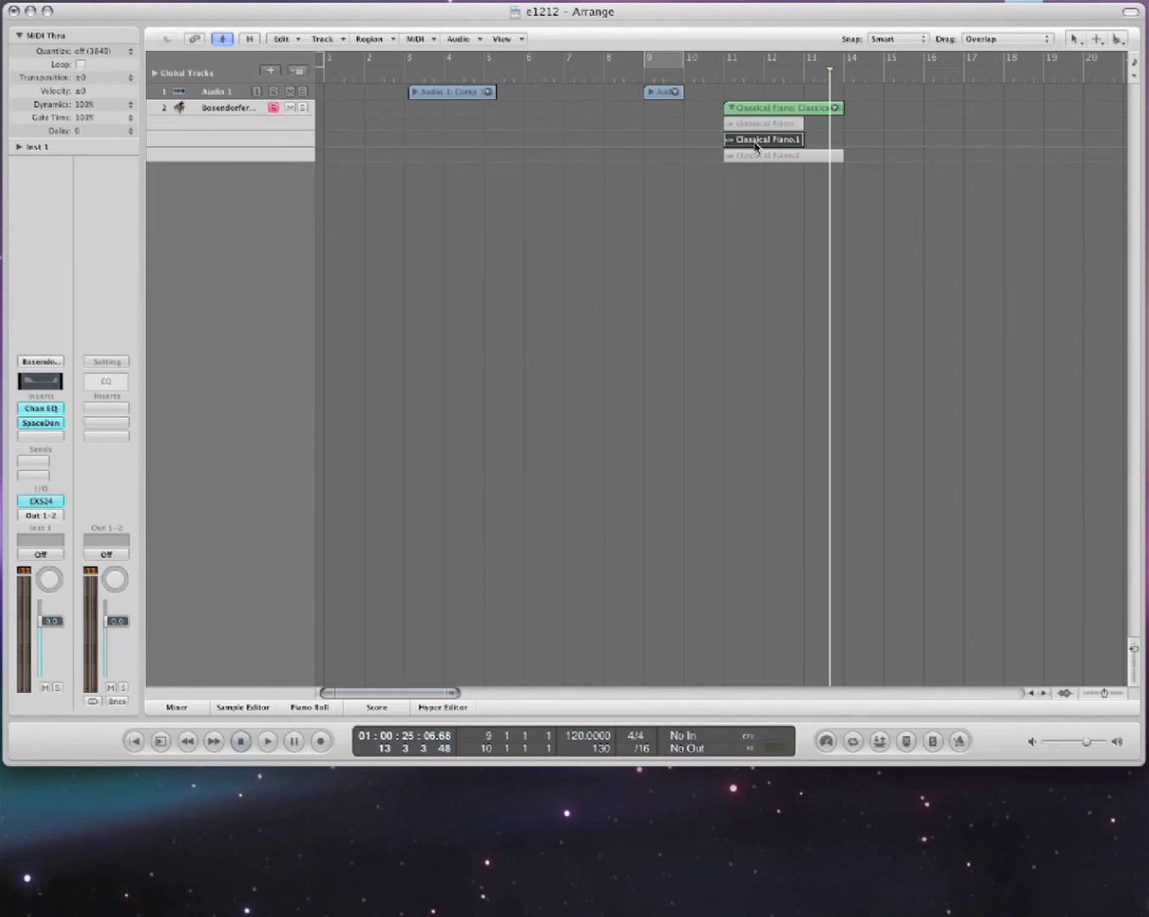
{"action": "key", "text": "ctrl+Down"}
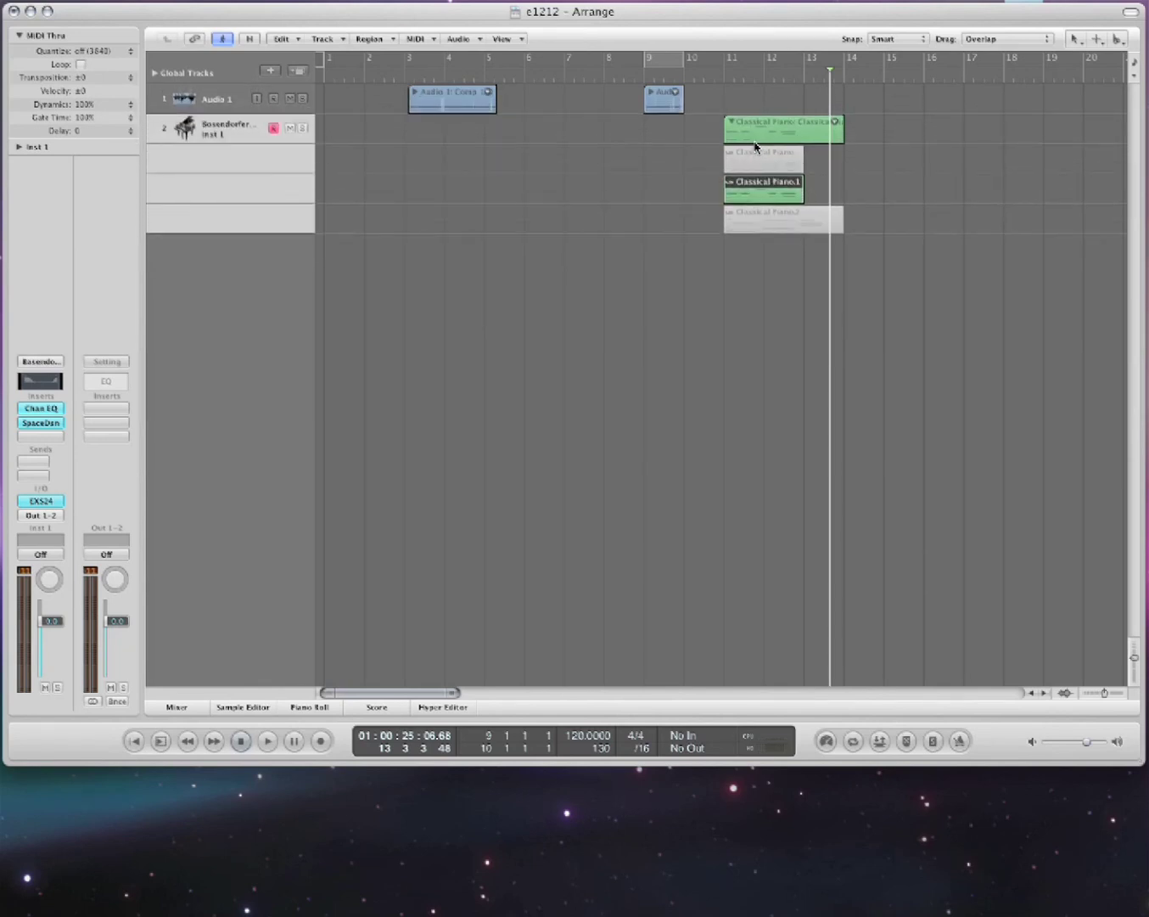
- Unfold the audio take folder at bar 3 and comp in the second take's middle section, just after bar 4
{"action": "left_click", "coordinate": [416, 94]}
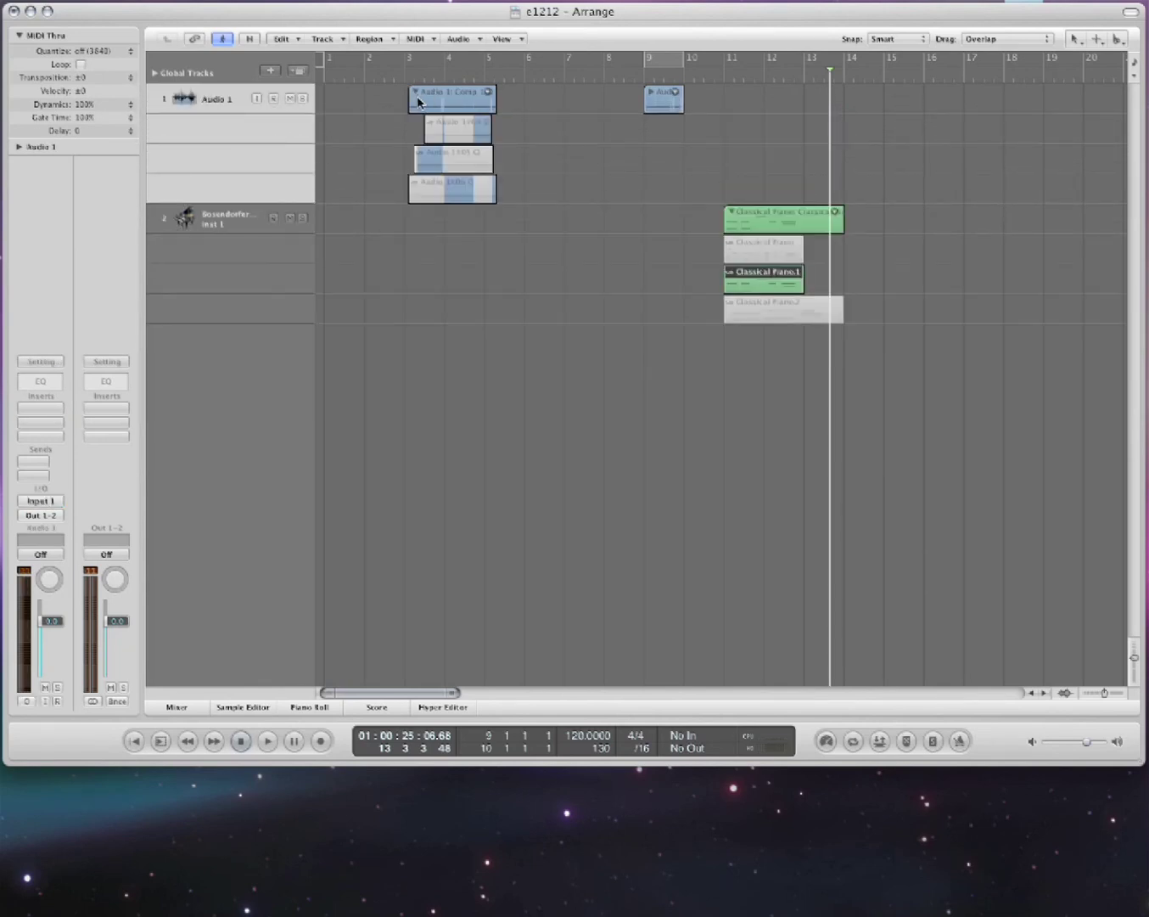
{"action": "left_click_drag", "start_coordinate": [447, 160], "coordinate": [472, 157]}
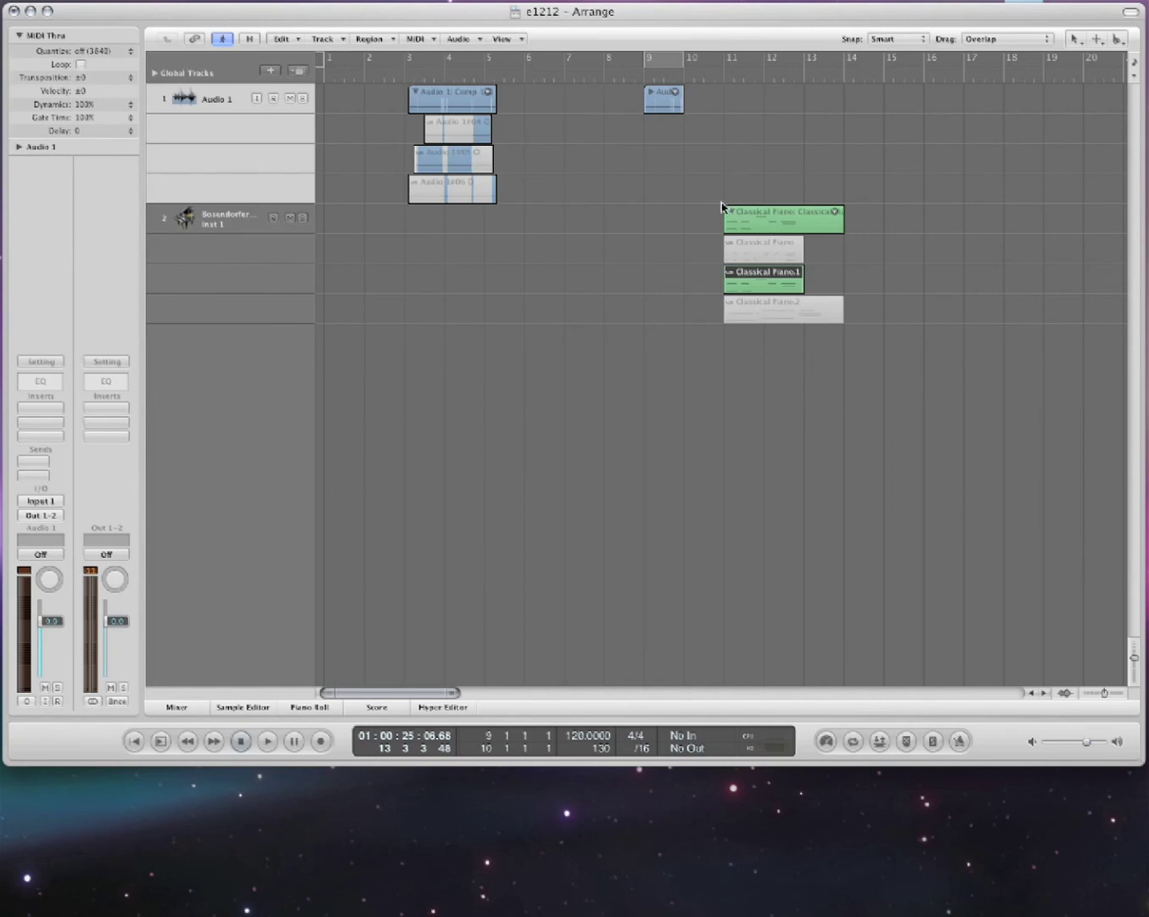
- Switch between whole takes in the piano take folder, ending on the first take
{"action": "left_click", "coordinate": [763, 256]}
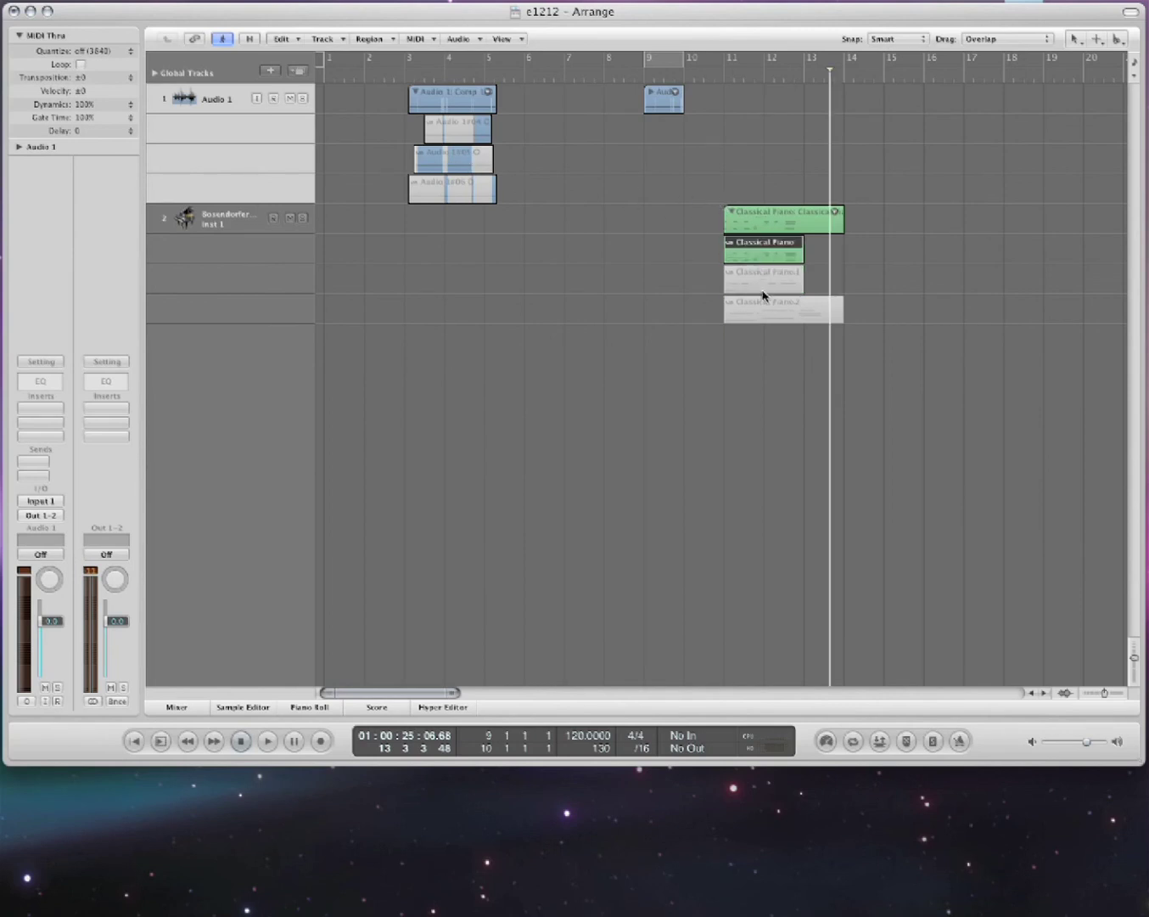
{"action": "left_click", "coordinate": [764, 292]}
{"action": "left_click", "coordinate": [766, 304]}
{"action": "left_click", "coordinate": [765, 287]}
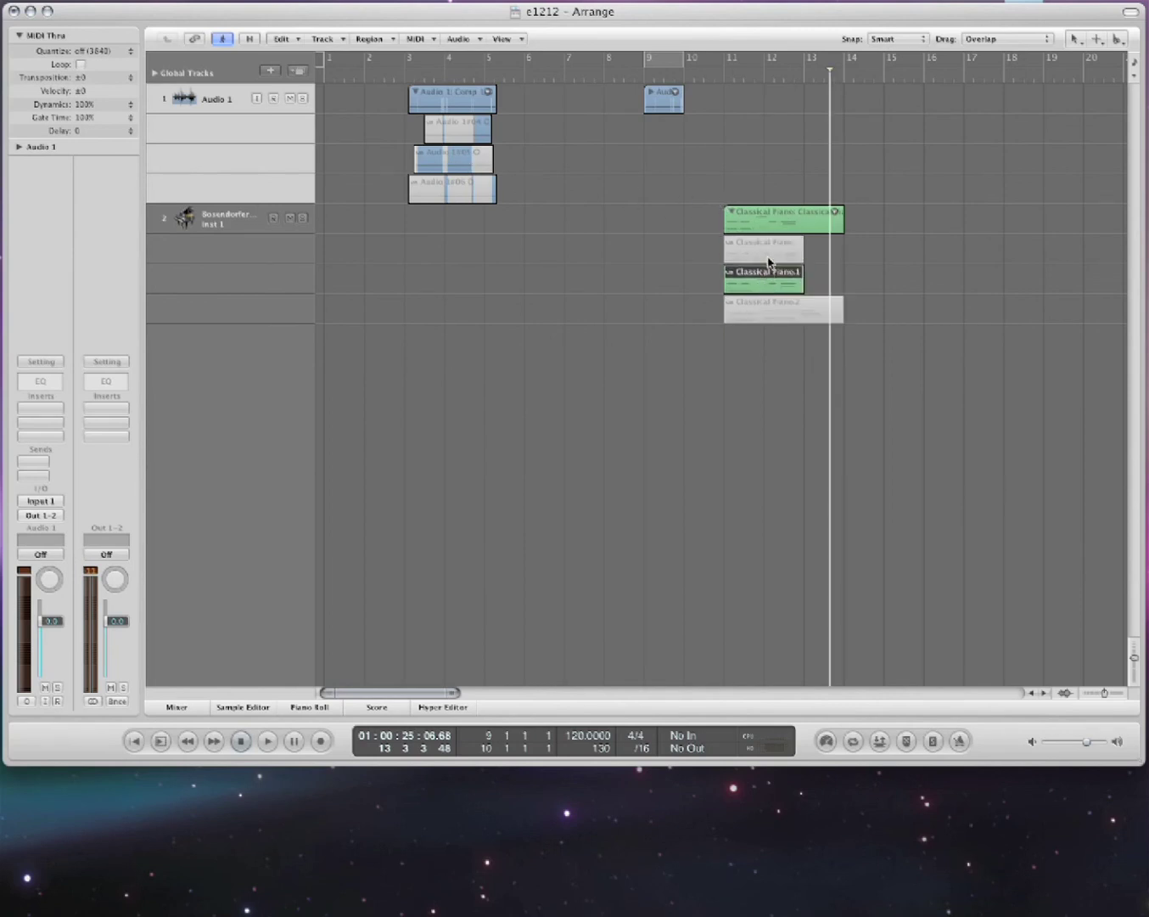
{"action": "left_click", "coordinate": [768, 258]}
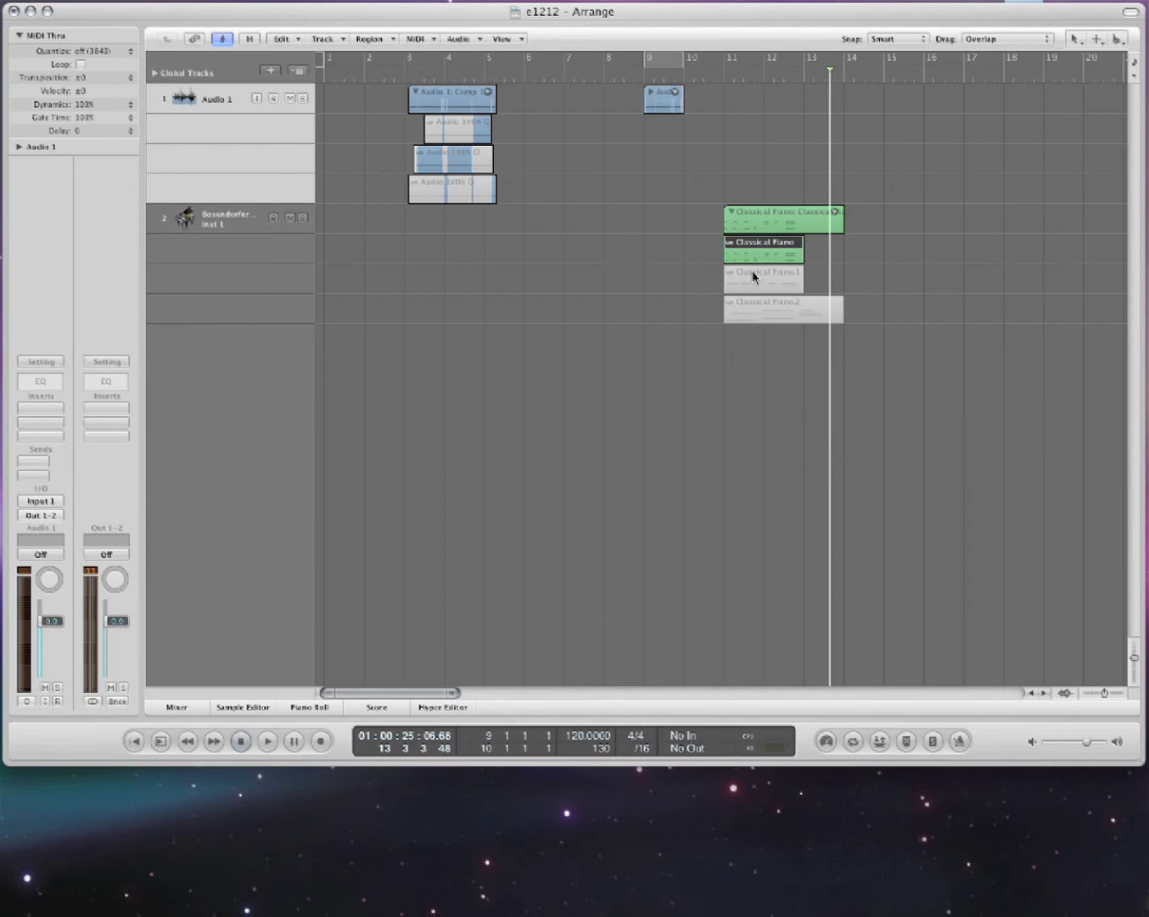
- Fold up the piano take folder, view its take options without changing the take, and select the folder
{"action": "left_click", "coordinate": [736, 215]}
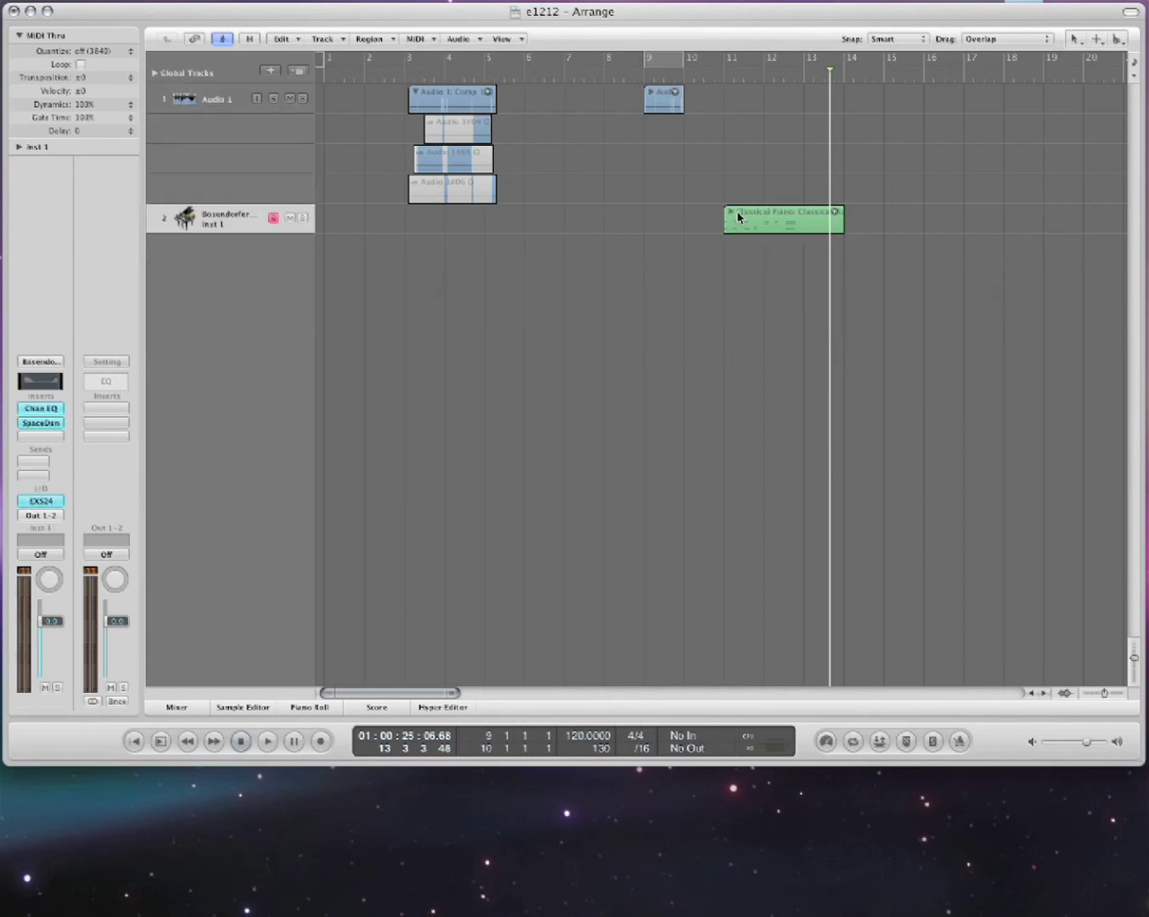
{"action": "left_click", "coordinate": [840, 212]}
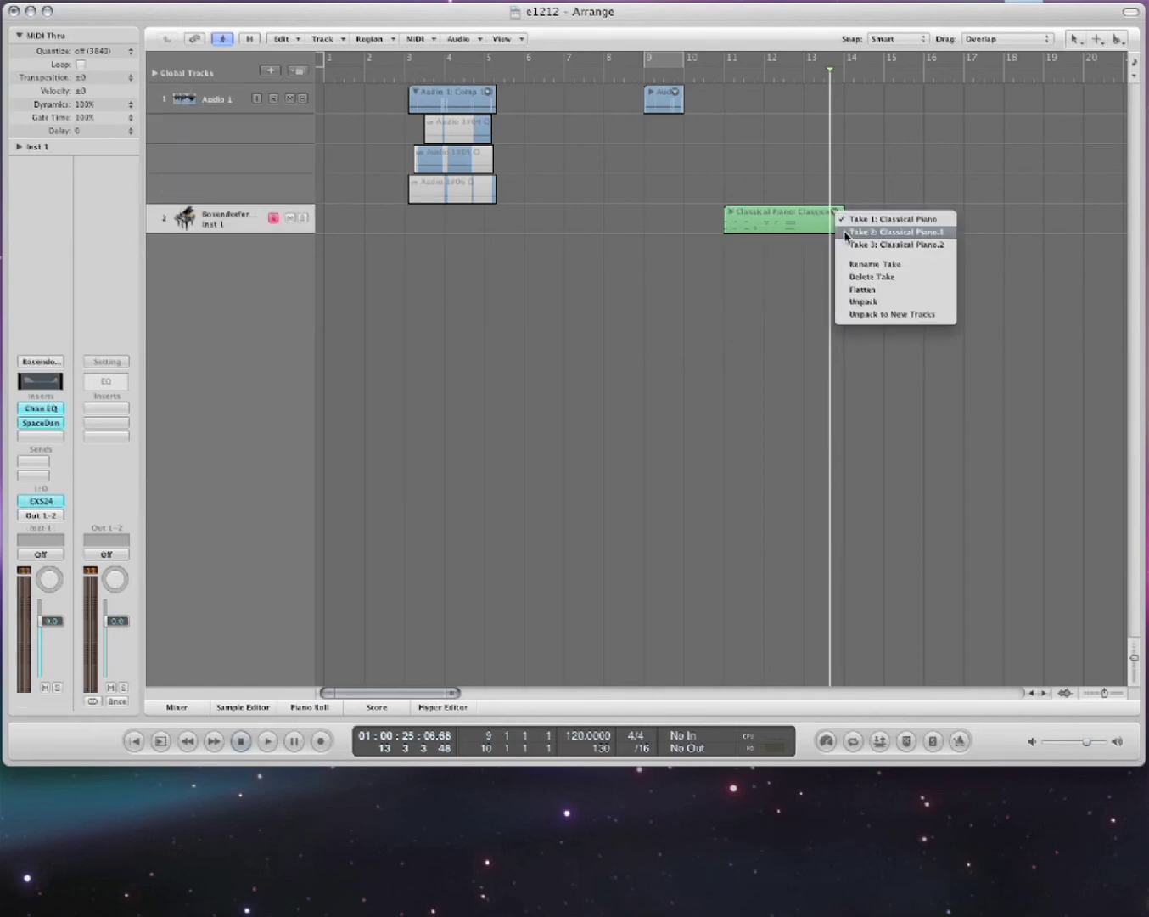
{"action": "left_click", "coordinate": [820, 191]}
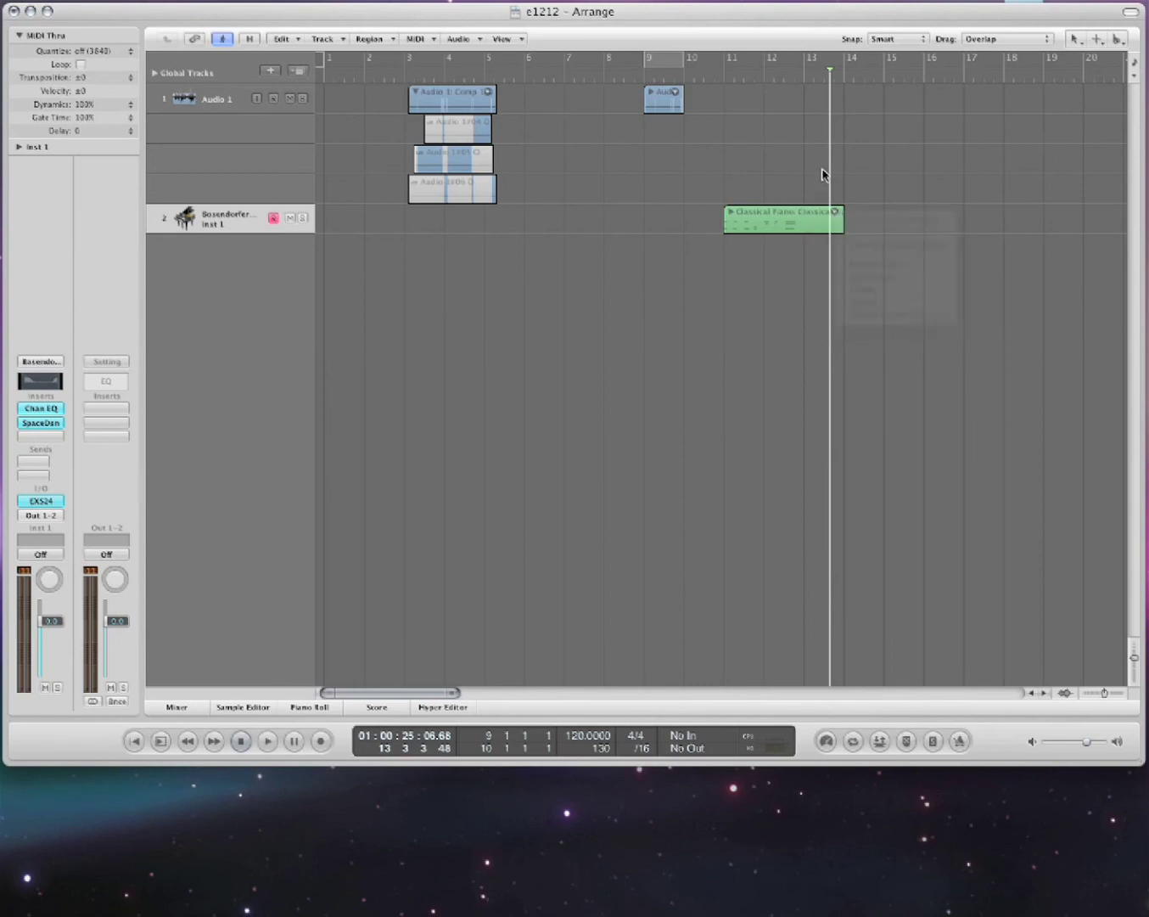
{"action": "left_click", "coordinate": [765, 225]}
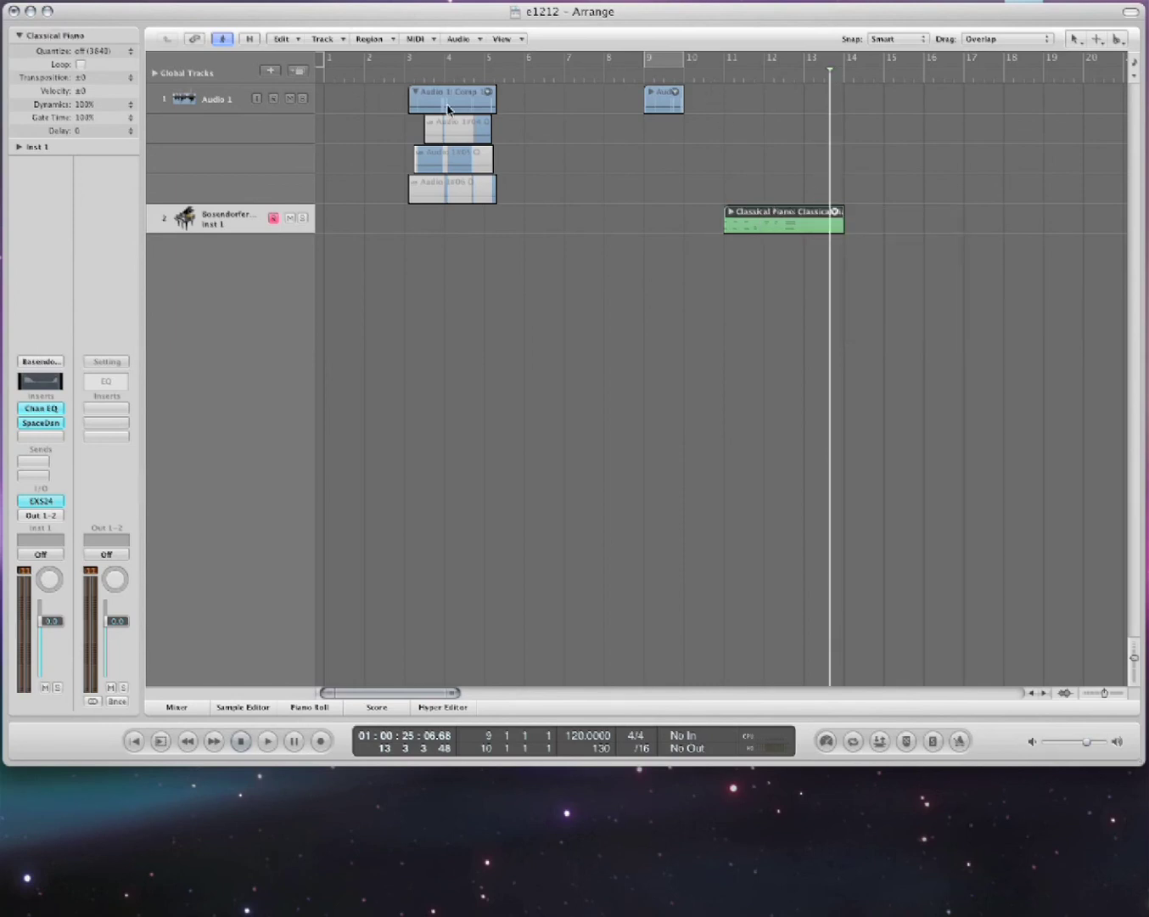